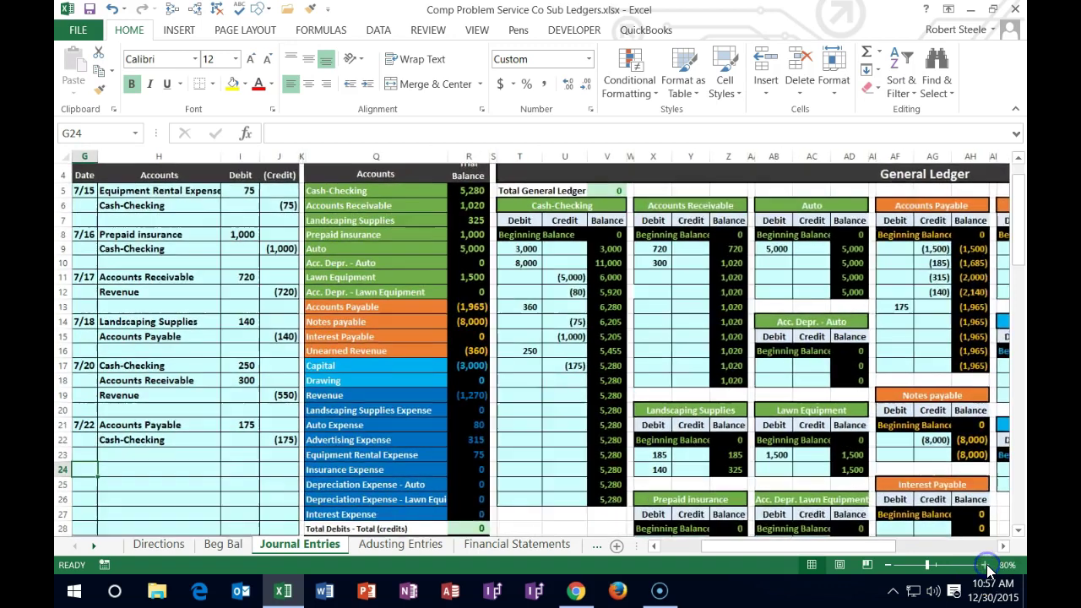
# Step: Enter the date 7/24 in cell G24 of the general journal, below the 7/22 entry
pyautogui.click(984, 564)
pyautogui.moveTo(851, 553); pyautogui.dragTo(760, 548)
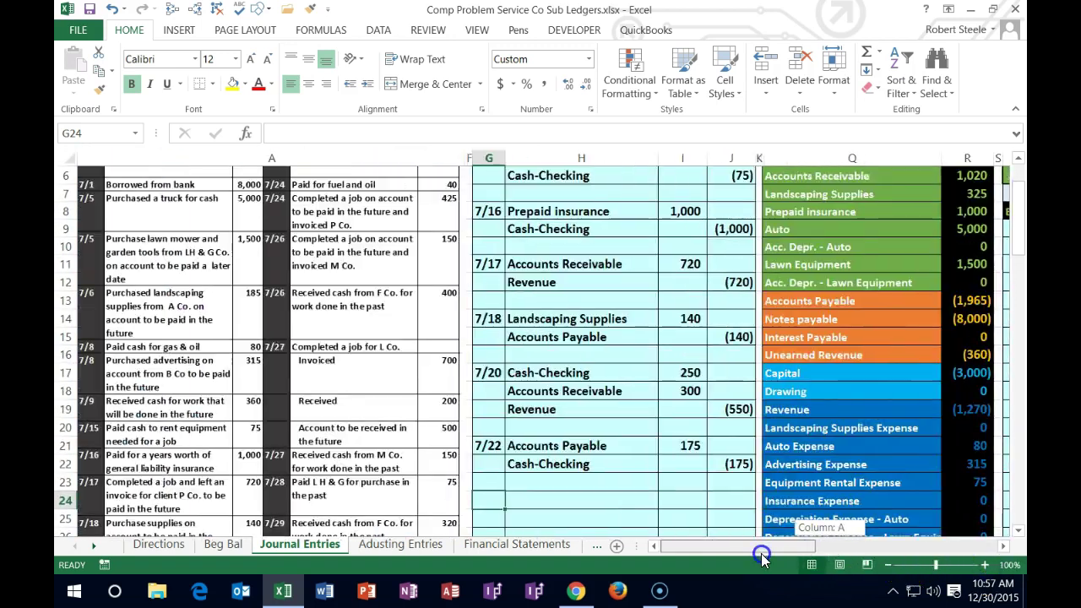
pyautogui.scroll(-2, 554, 500)
pyautogui.scroll(2, 554, 500)
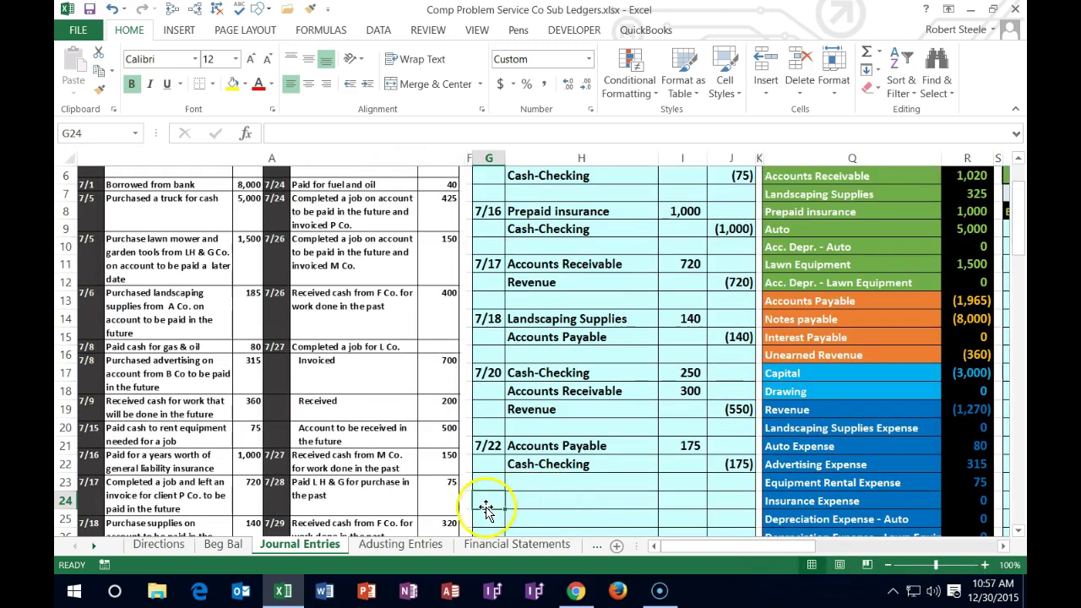
pyautogui.scroll(1, 464, 496)
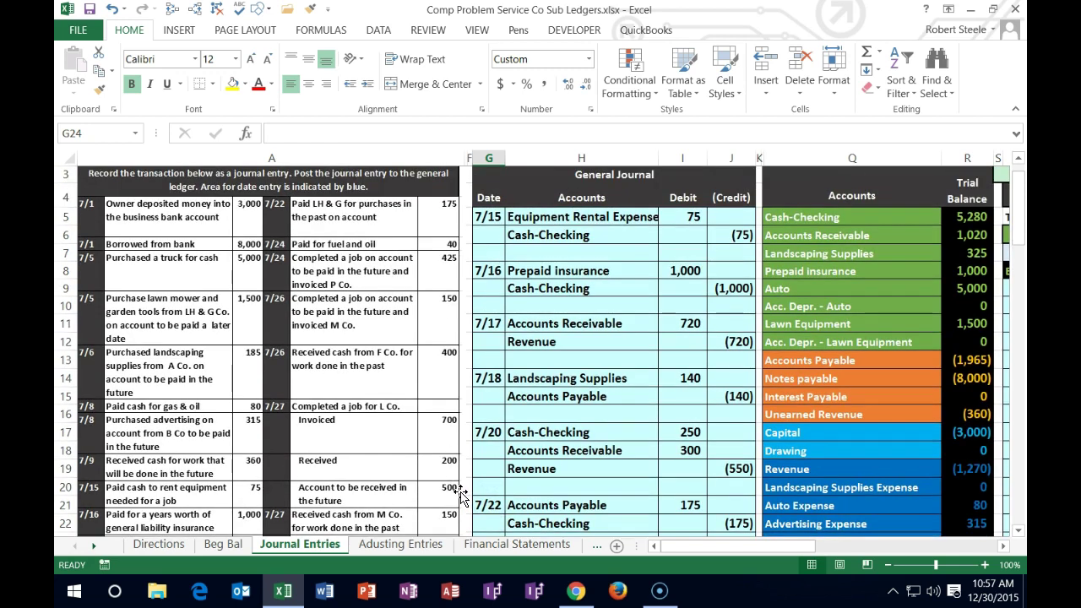
pyautogui.write('7/24')
pyautogui.press('Return')
# Step: Copy the Cash-Checking account name from the trial balance and paste it into H25 without its source formatting
pyautogui.scroll(2, 460, 497)
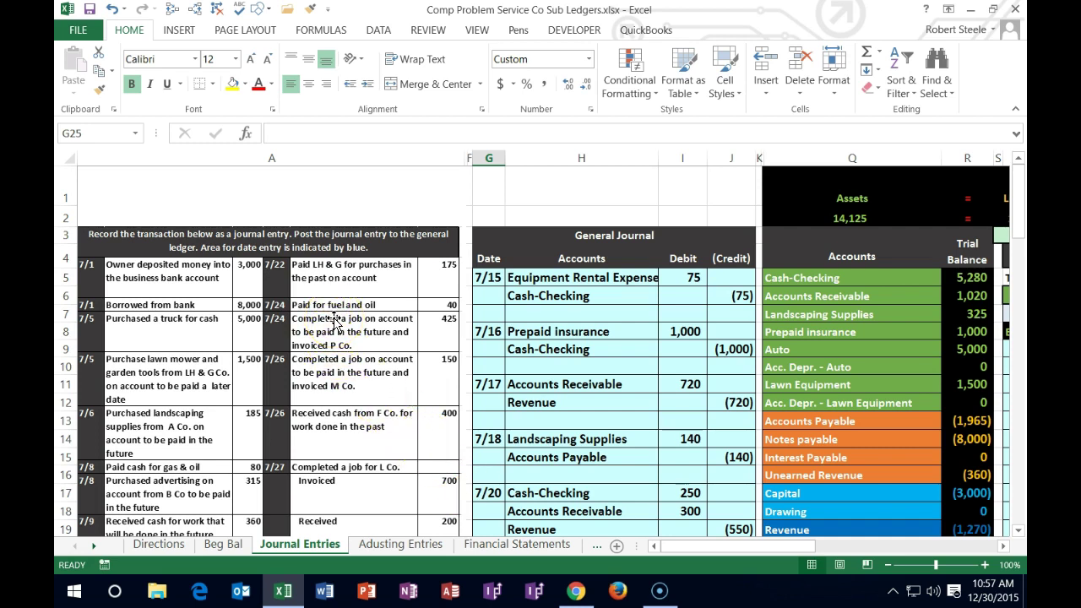
pyautogui.moveTo(823, 277); pyautogui.dragTo(948, 280)
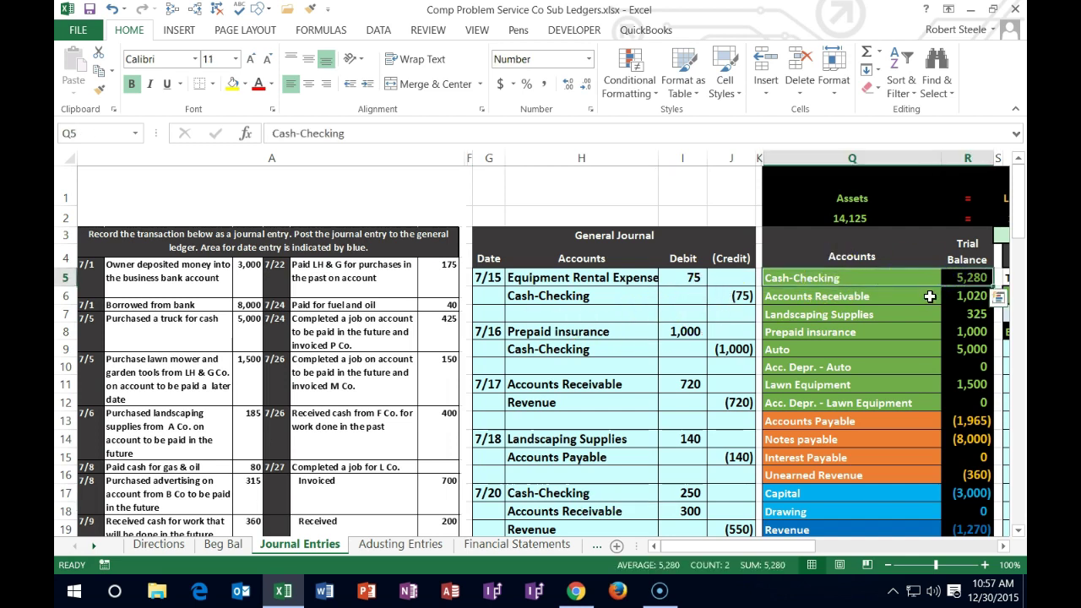
pyautogui.click(869, 277)
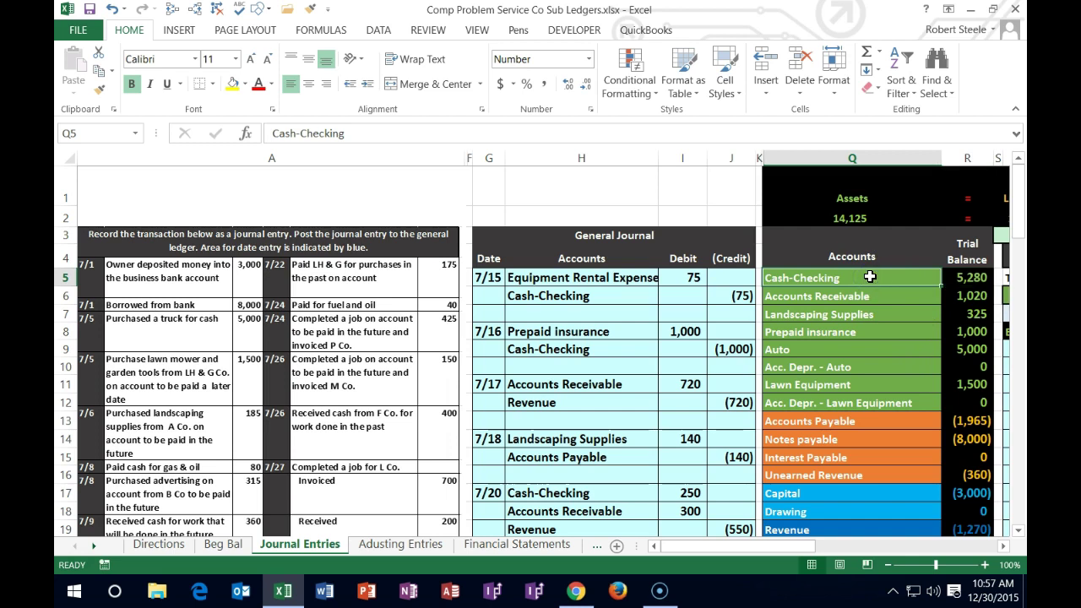
pyautogui.rightClick(870, 279)
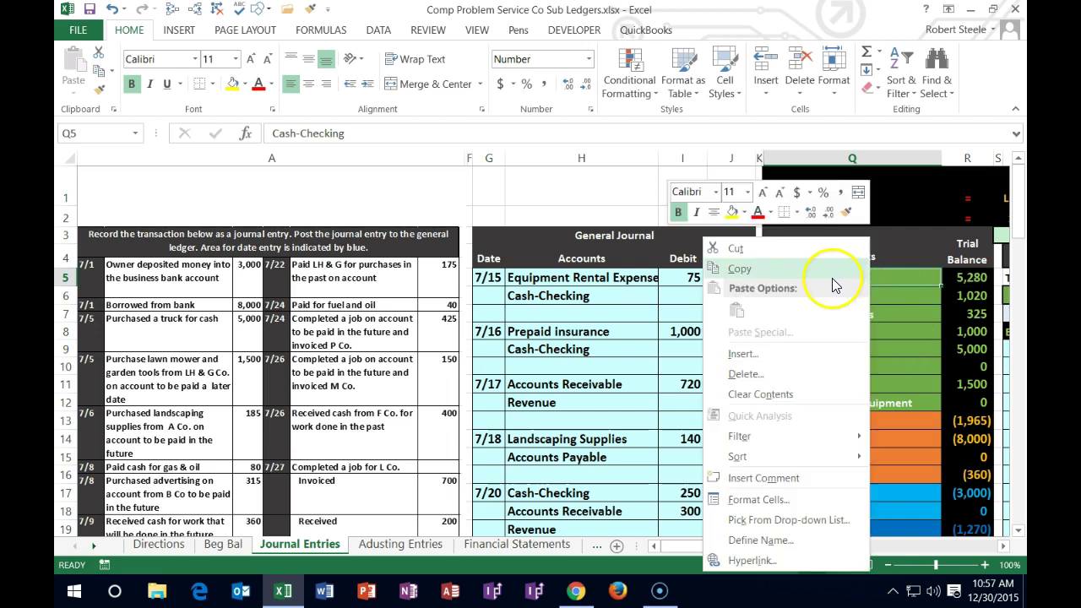
pyautogui.click(739, 269)
pyautogui.scroll(-4, 661, 326)
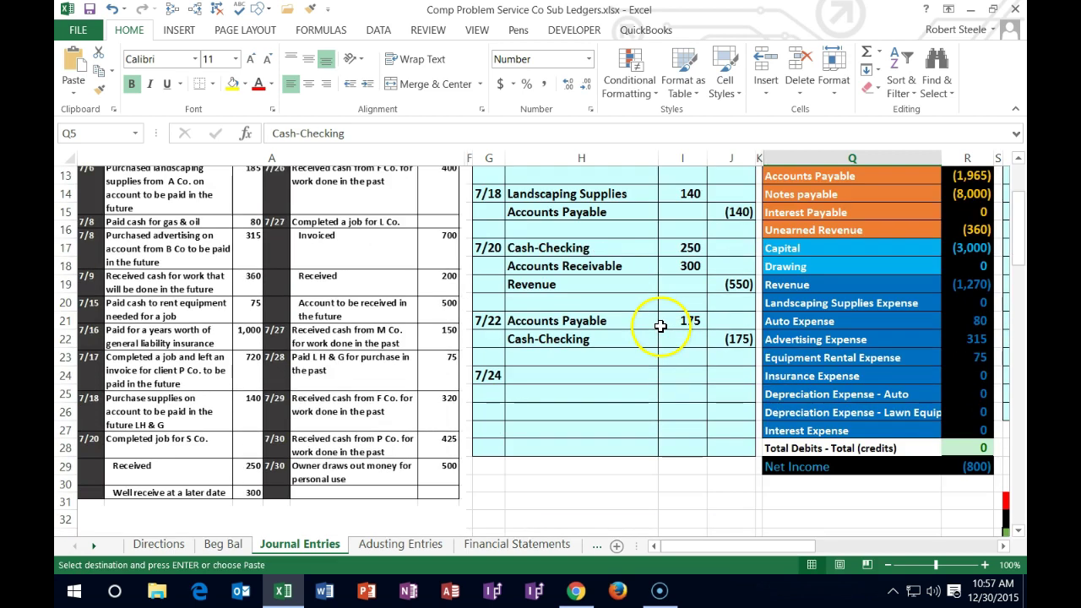
pyautogui.click(529, 394)
pyautogui.rightClick(529, 393)
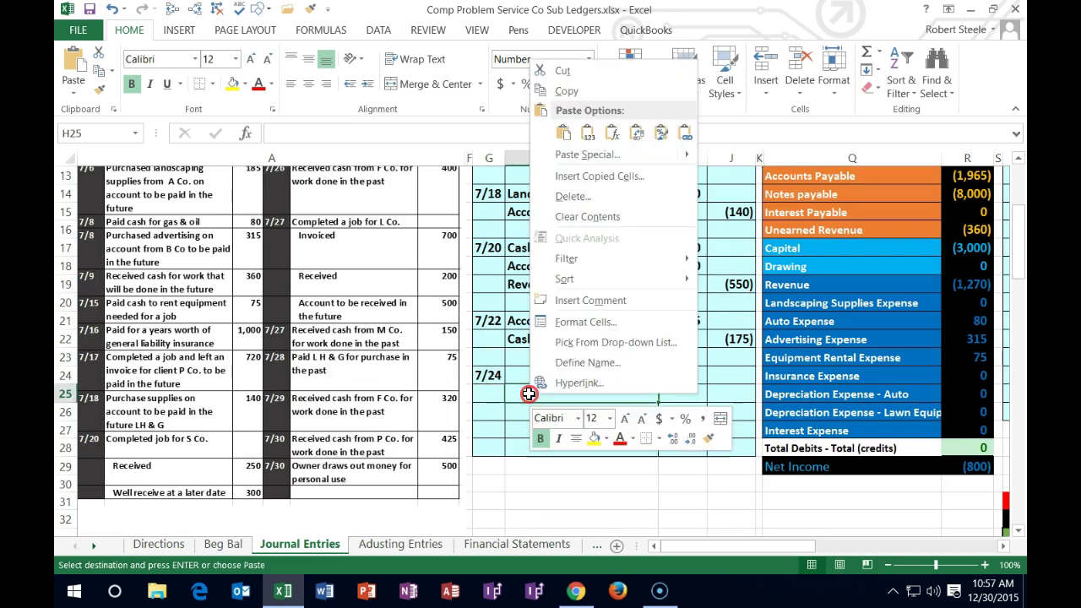
pyautogui.click(584, 134)
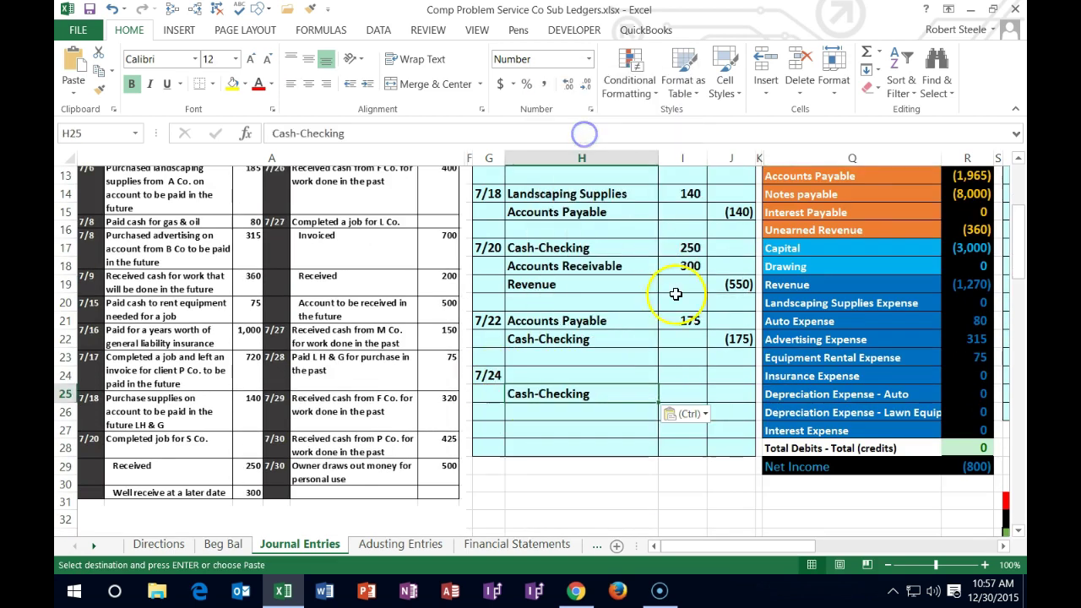
# Step: Enter a credit of -40 for Cash-Checking in cell J25
pyautogui.click(732, 392)
pyautogui.scroll(4, 564, 379)
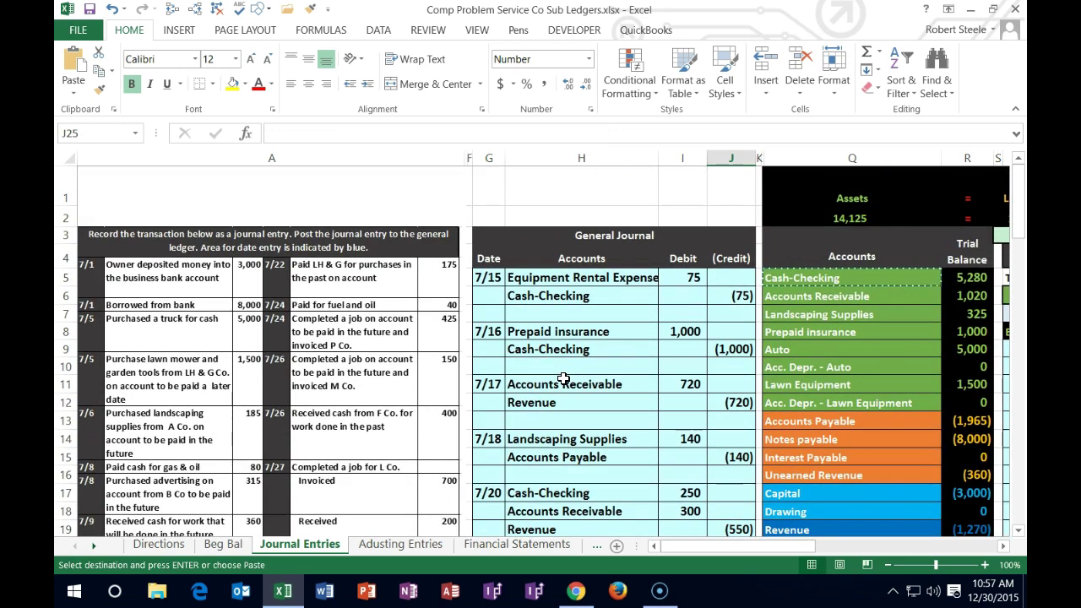
pyautogui.write('-40')
pyautogui.press('Return')
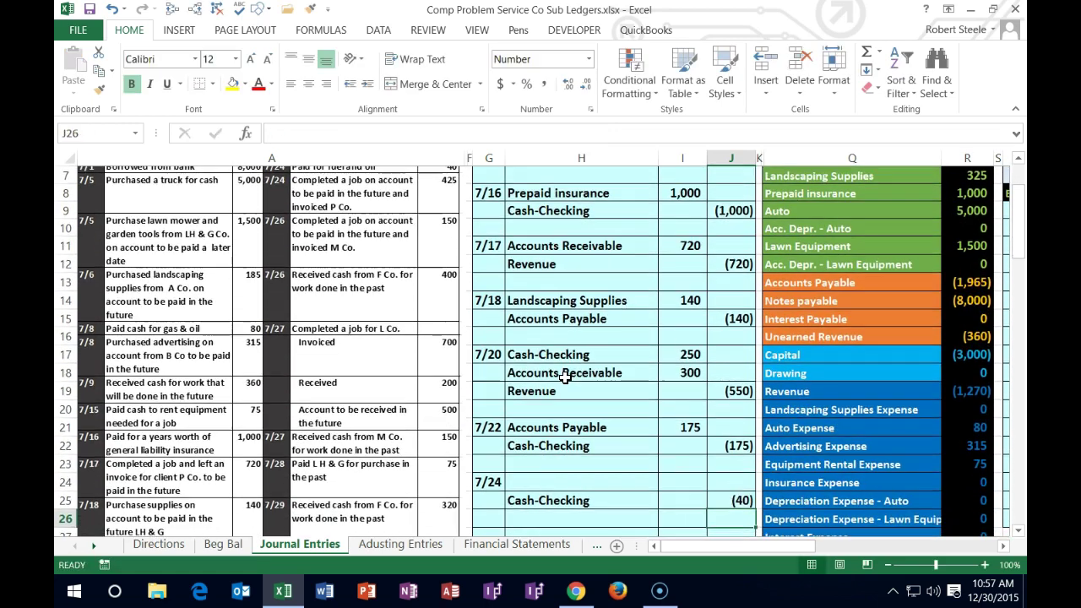
# Step: Fill the 7/24 debit in I24 with a formula negating J25, and clear the cell again
pyautogui.press('Left')
pyautogui.press('Up')
pyautogui.press('Up')
pyautogui.write('-')
pyautogui.press('Down')
pyautogui.press('Right')
pyautogui.press('Return')
pyautogui.scroll(-3, 590, 391)
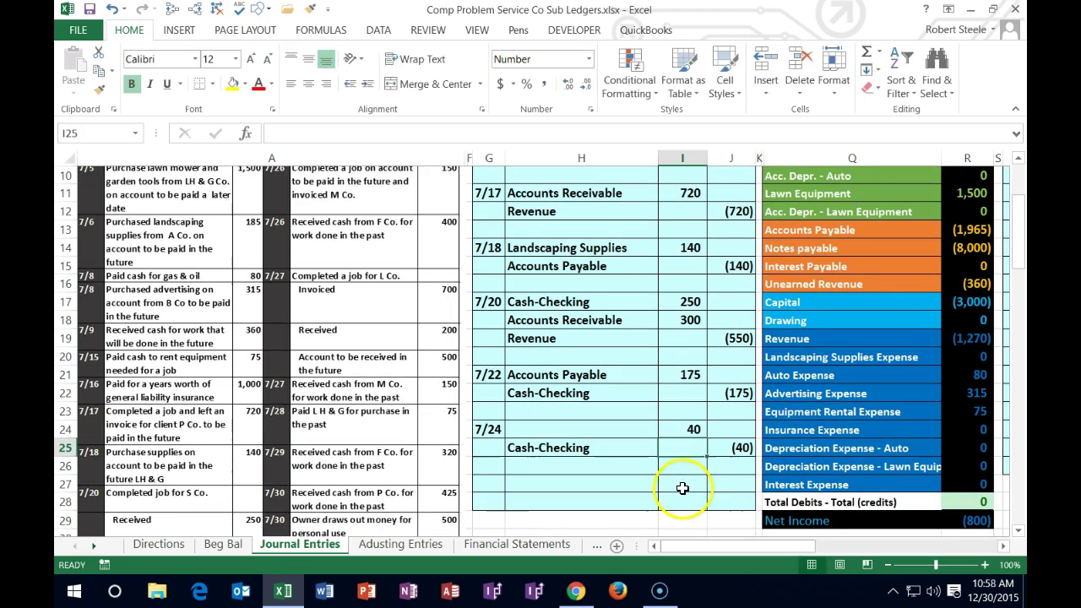
pyautogui.click(684, 430)
pyautogui.press('Delete')
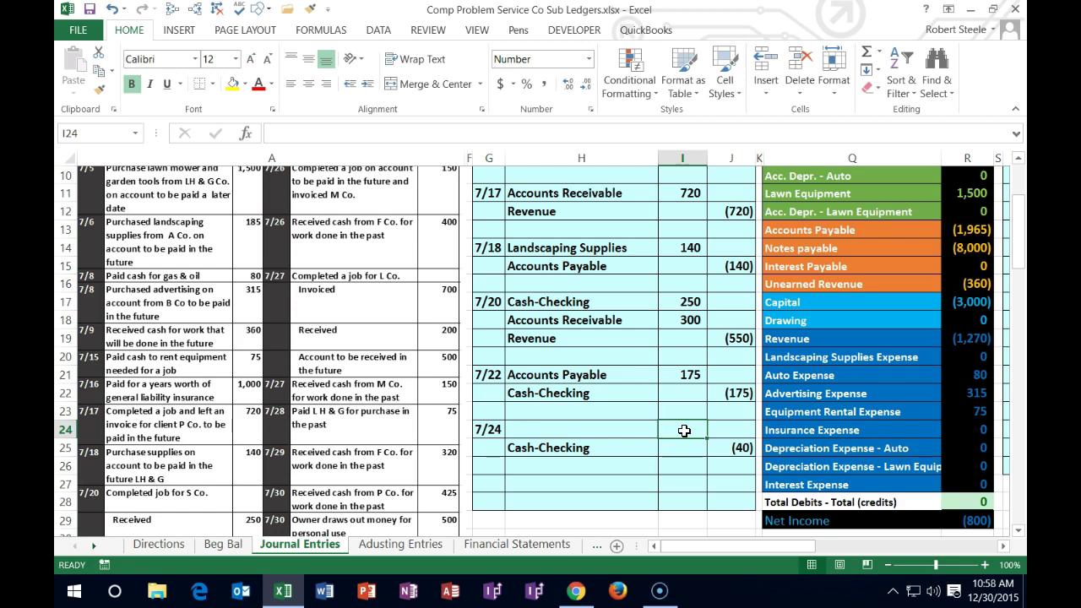
# Step: Enter the 7/24 debit of 40 in cell I24, taking it from the negated J25 credit
pyautogui.write('-')
pyautogui.press('Down')
pyautogui.press('Right')
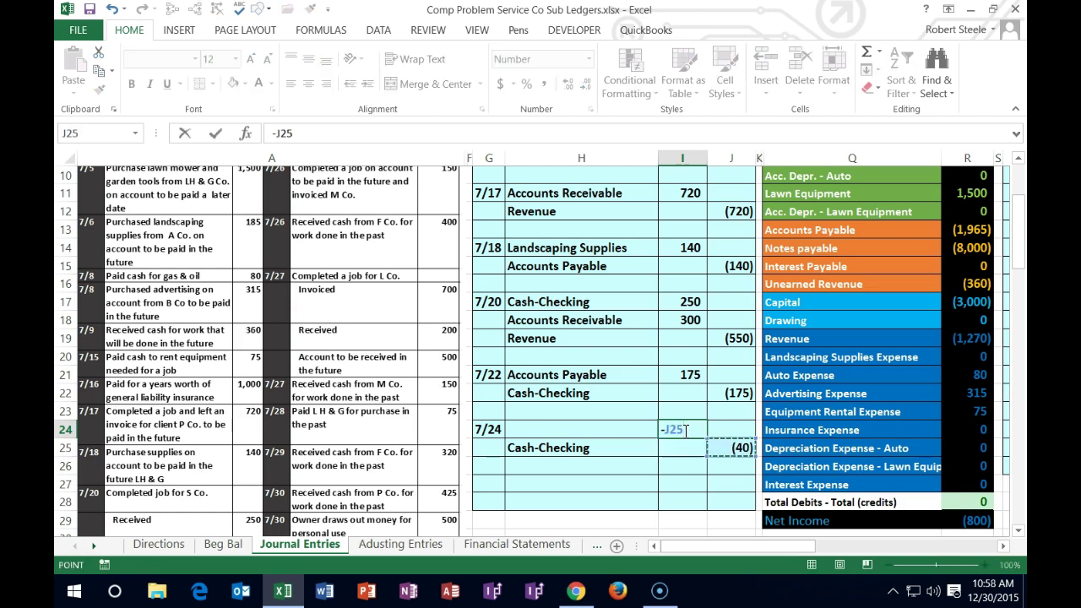
pyautogui.press('Return')
pyautogui.click(687, 428)
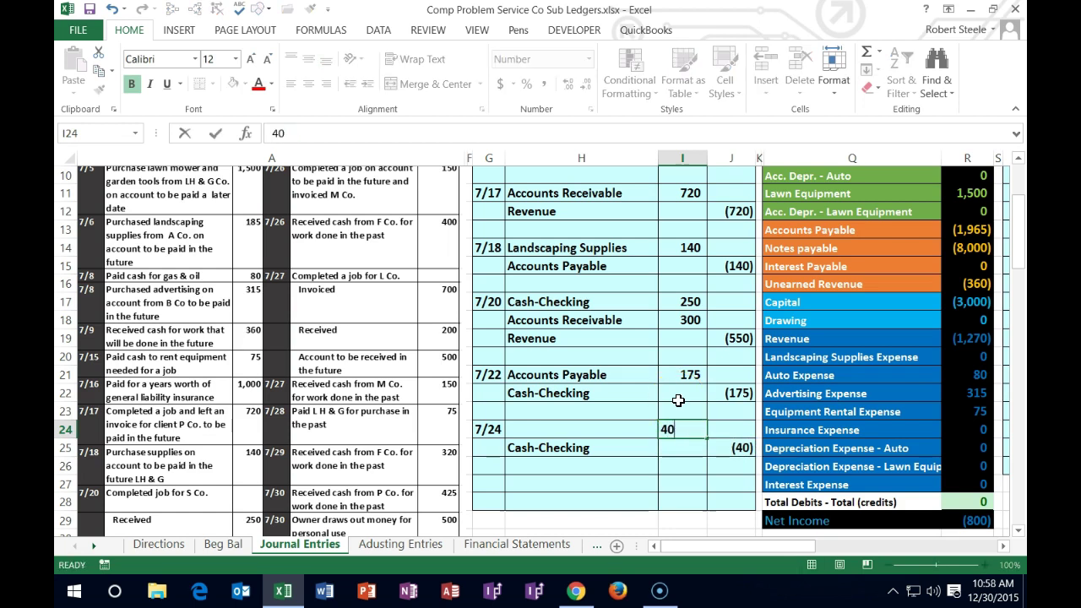
pyautogui.click(630, 429)
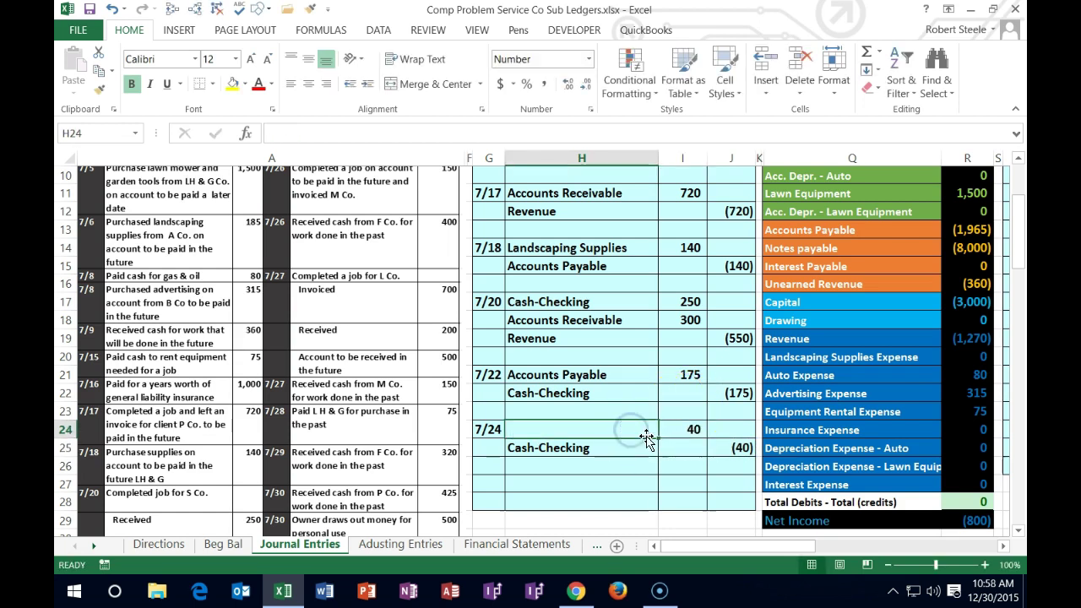
pyautogui.click(669, 431)
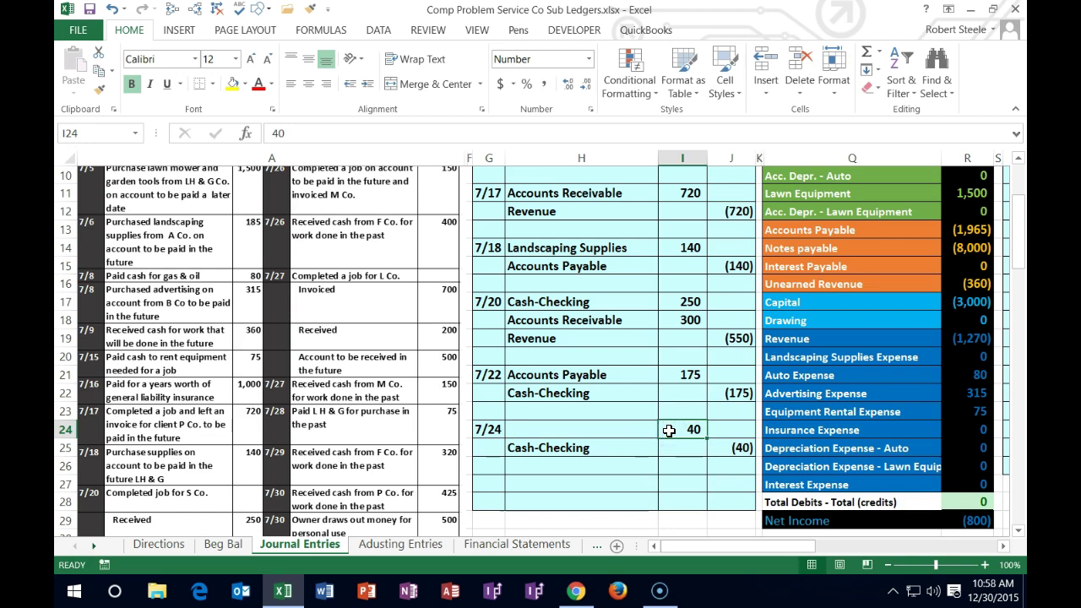
# Step: Copy the Auto Expense account name from the trial balance into H24 as the 7/24 debit account, without its source formatting
pyautogui.click(630, 429)
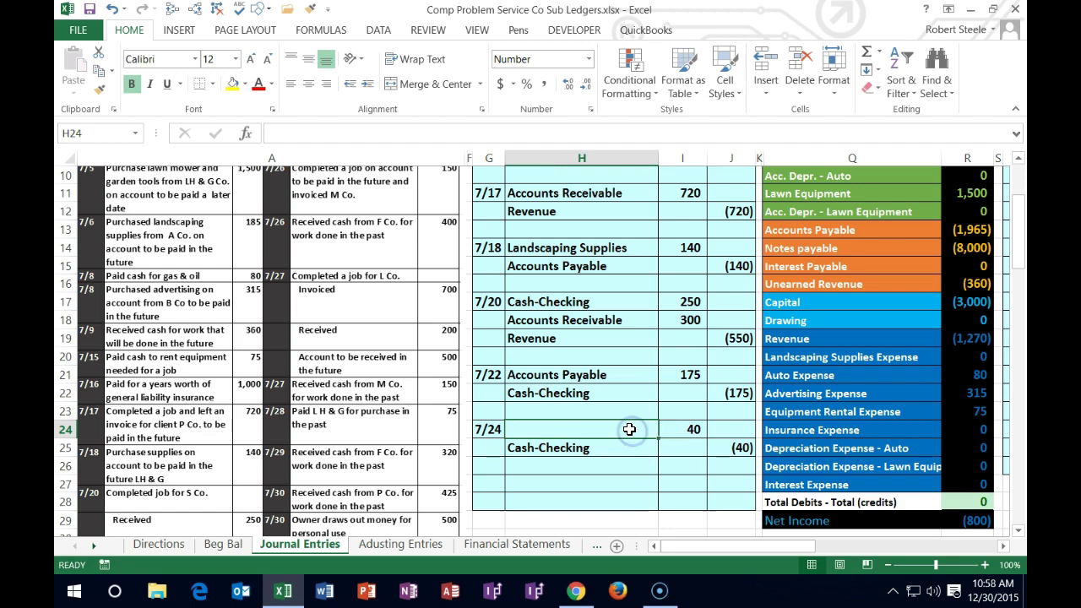
pyautogui.scroll(3, 506, 422)
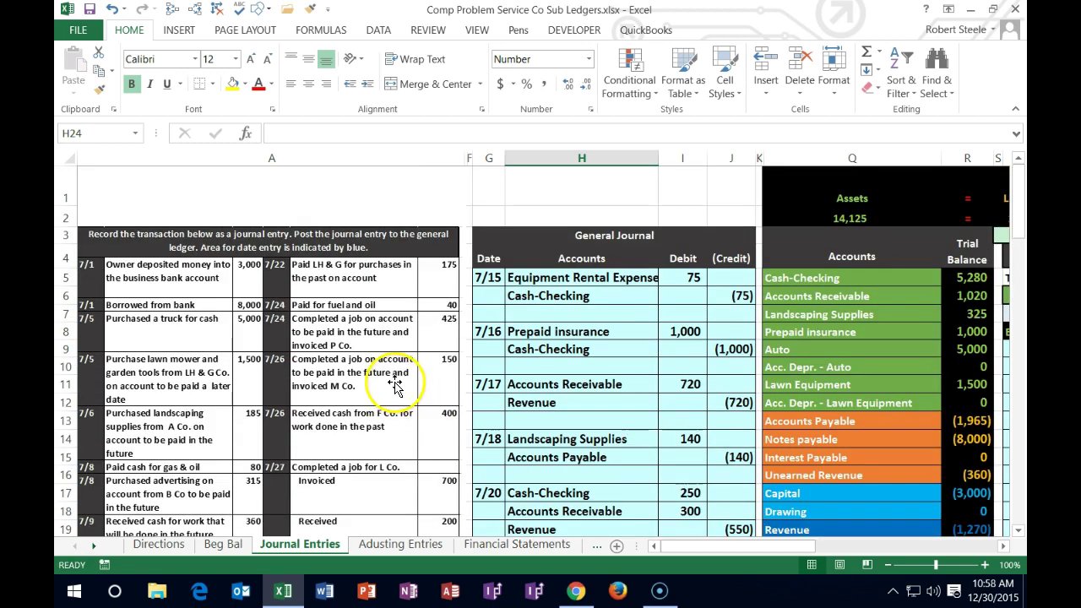
pyautogui.scroll(-3, 588, 380)
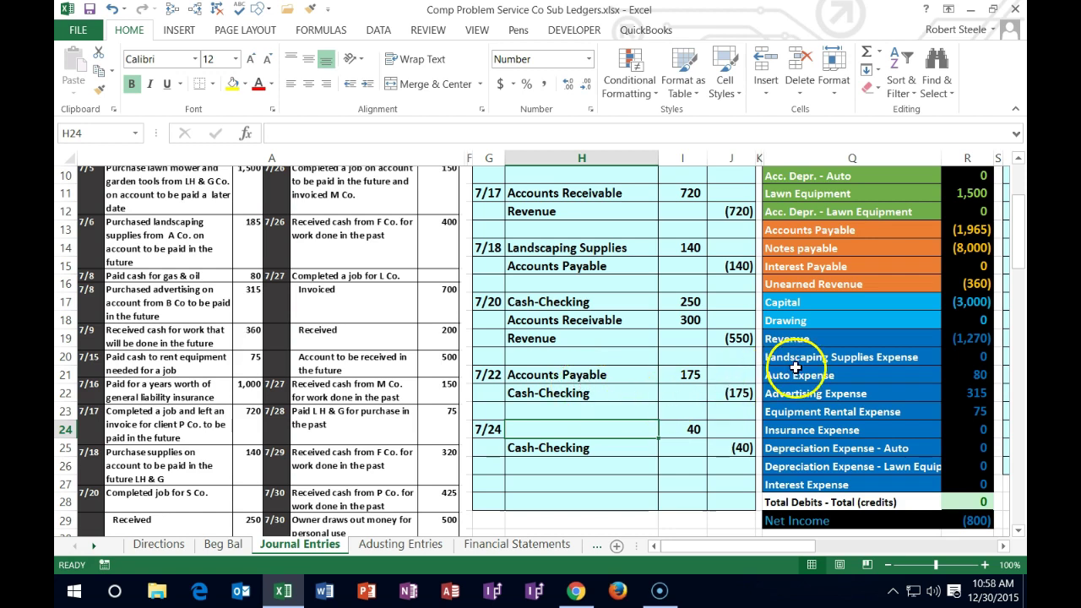
pyautogui.moveTo(798, 357); pyautogui.dragTo(984, 483)
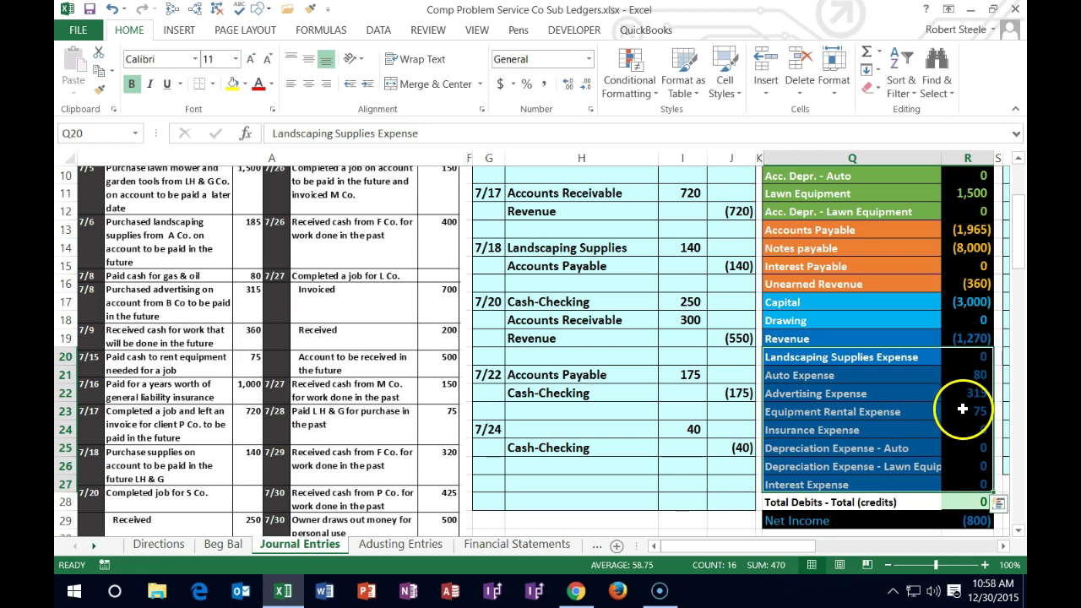
pyautogui.click(880, 375)
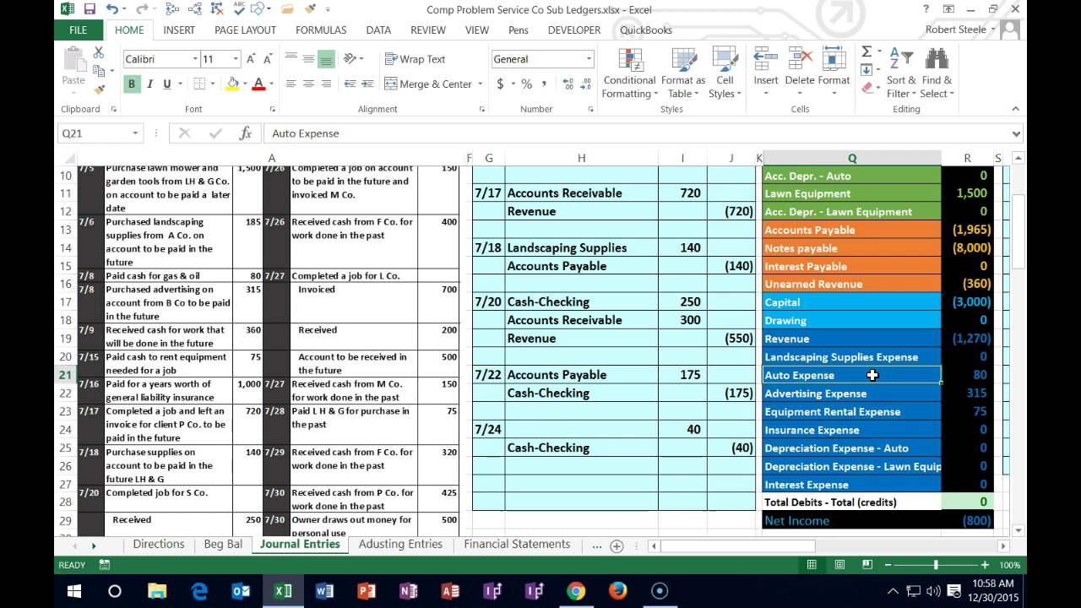
pyautogui.rightClick(872, 375)
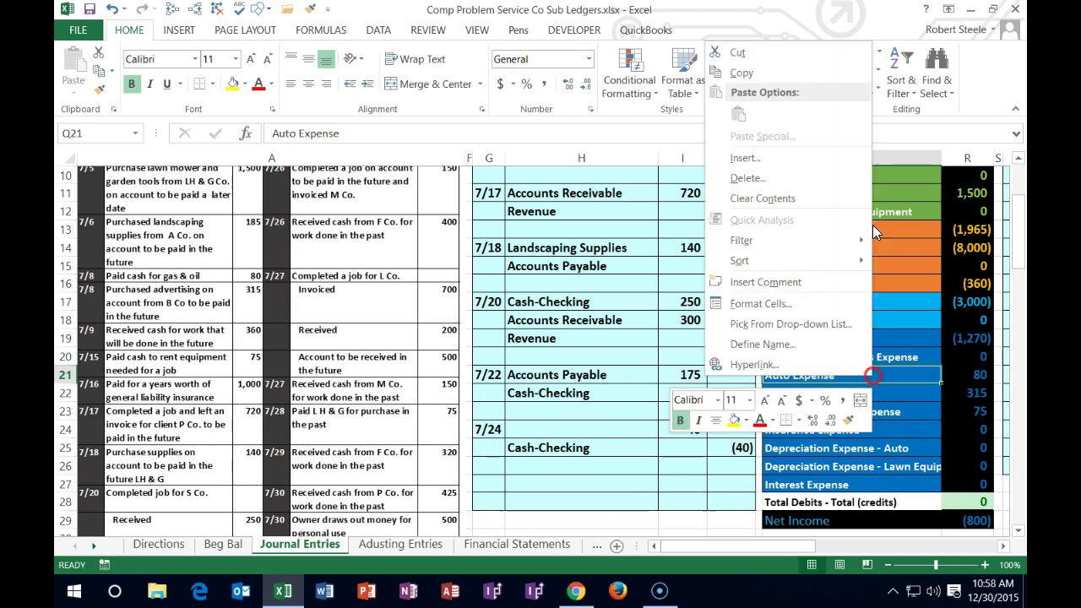
pyautogui.click(743, 78)
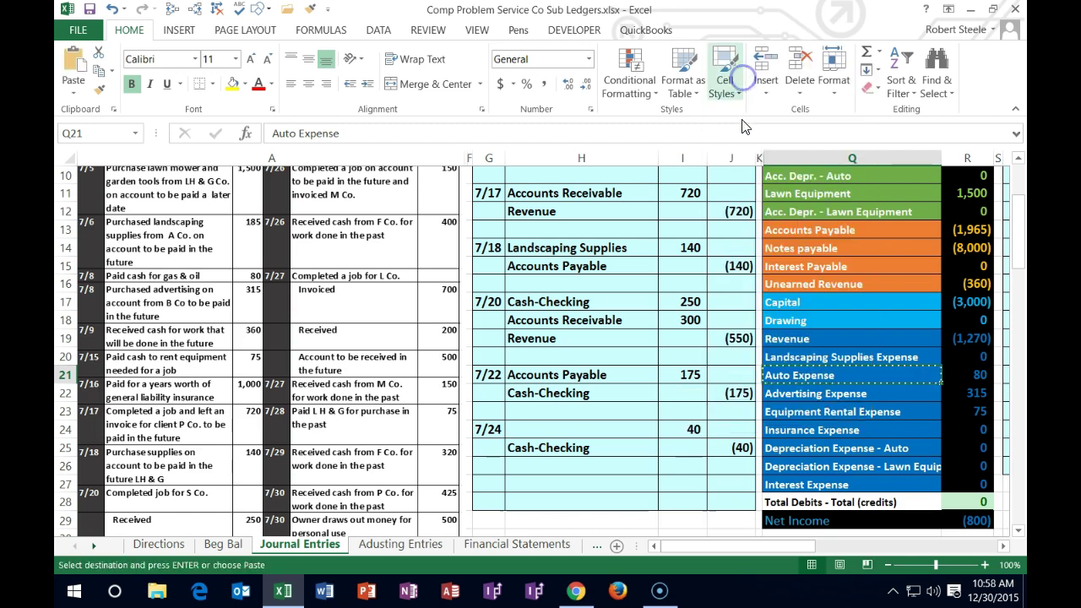
pyautogui.rightClick(567, 429)
pyautogui.click(625, 167)
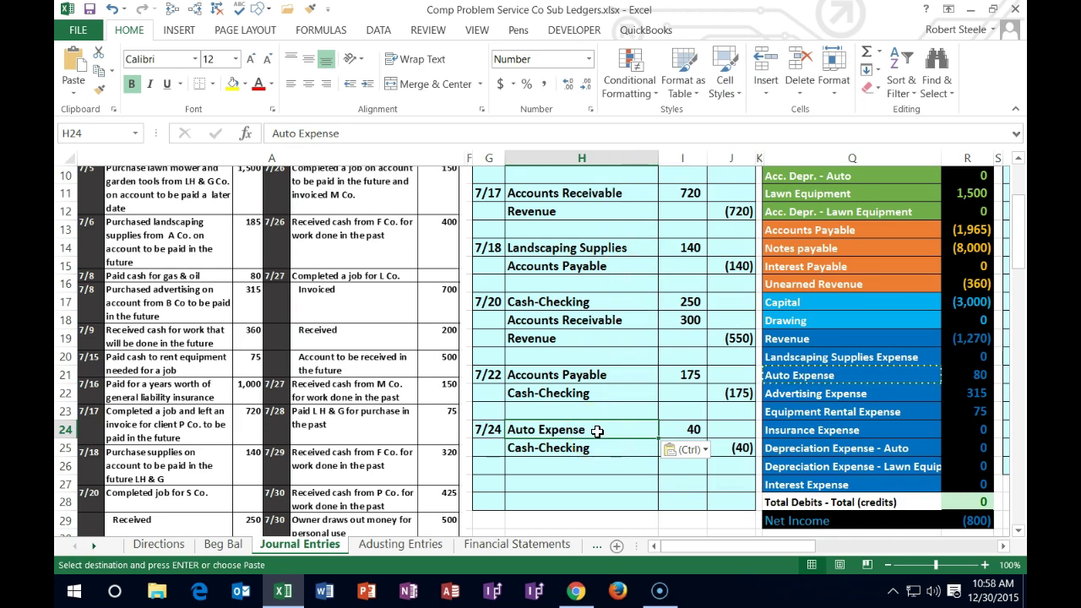
# Step: Examine the trial balance expense accounts, the 7/24 Auto Expense debit and the matching Auto Expense balance line
pyautogui.moveTo(806, 375); pyautogui.dragTo(980, 481)
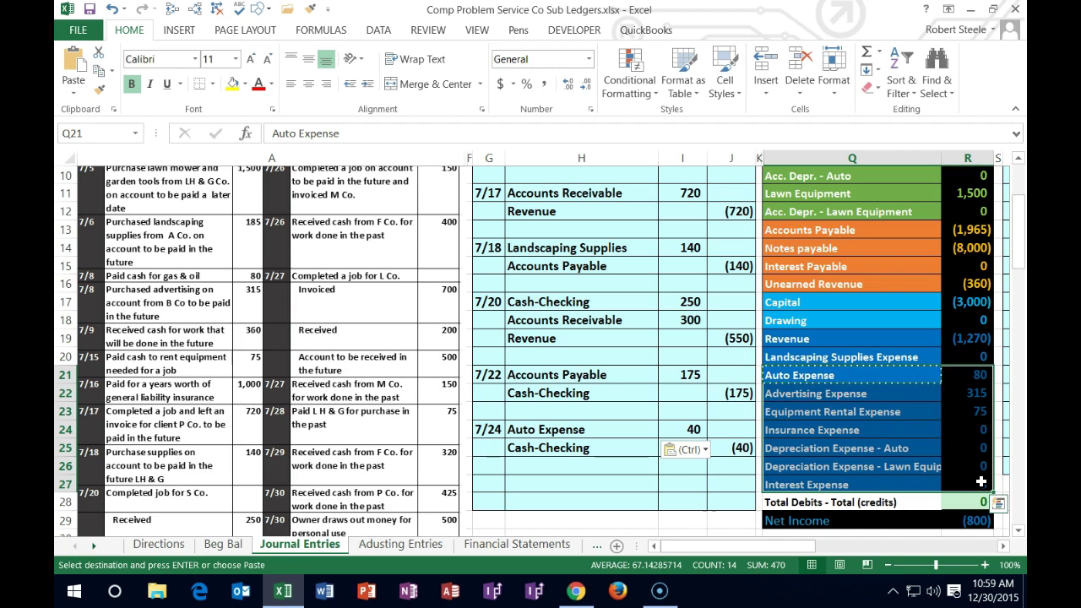
pyautogui.click(693, 430)
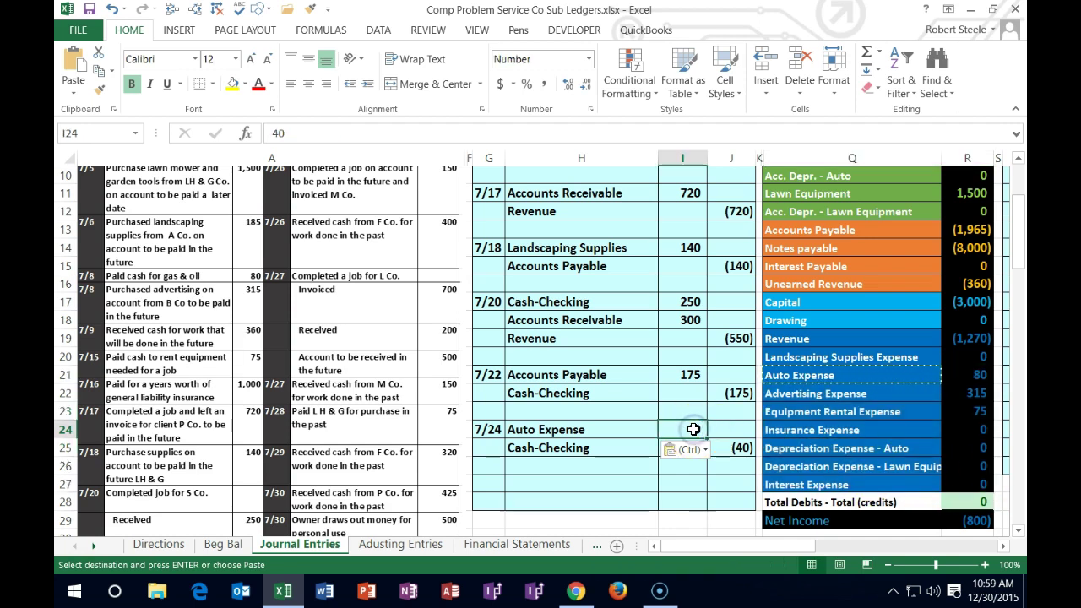
pyautogui.click(888, 565)
pyautogui.click(887, 565)
pyautogui.click(888, 565)
pyautogui.moveTo(849, 549); pyautogui.dragTo(856, 549)
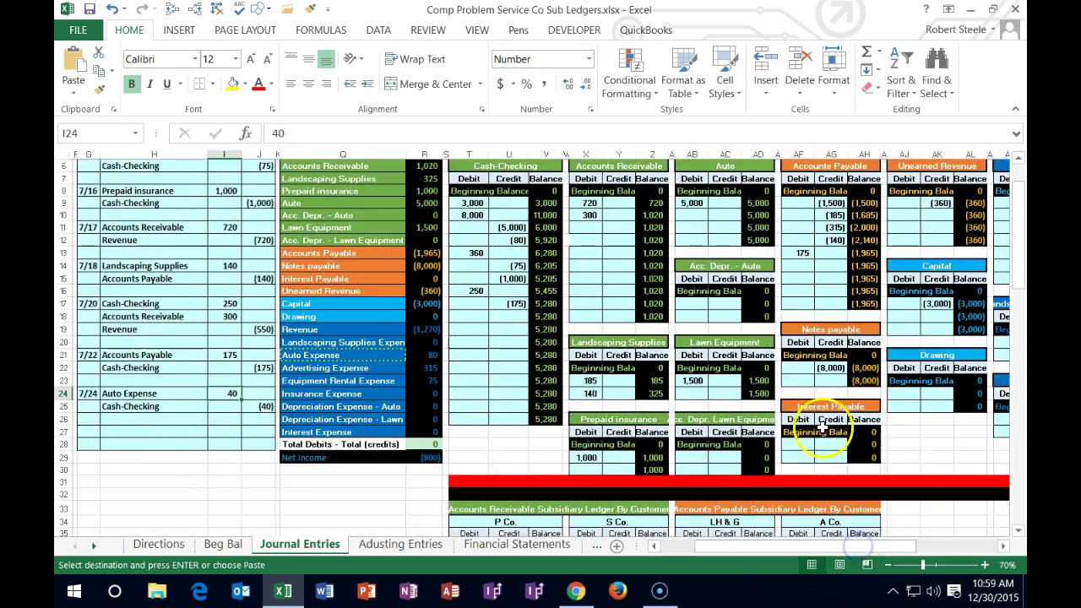
pyautogui.click(803, 380)
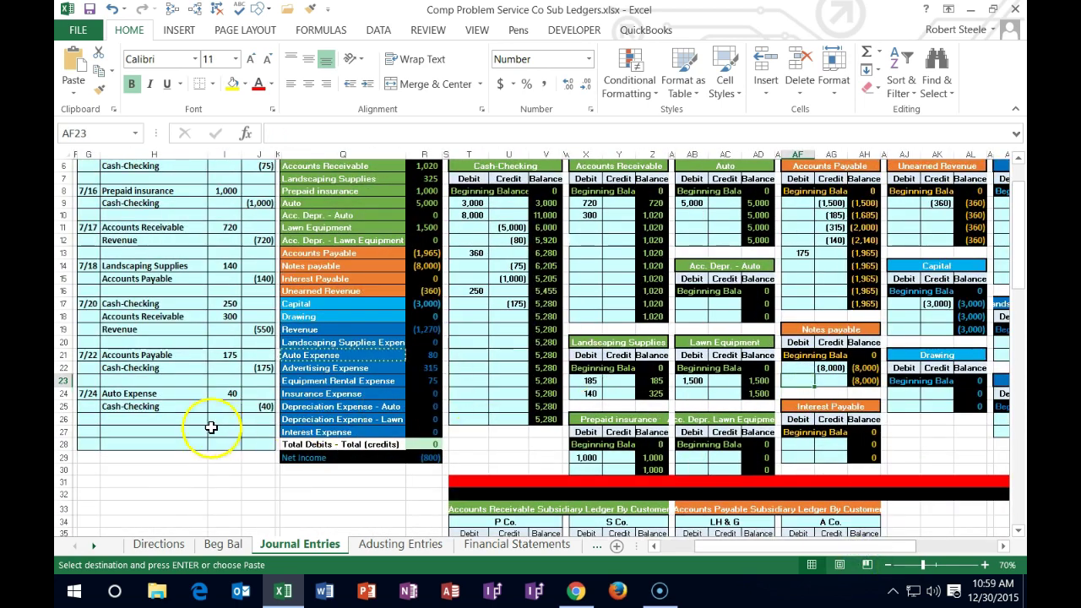
pyautogui.click(157, 393)
pyautogui.moveTo(157, 394); pyautogui.dragTo(223, 393)
pyautogui.moveTo(298, 354); pyautogui.dragTo(445, 353)
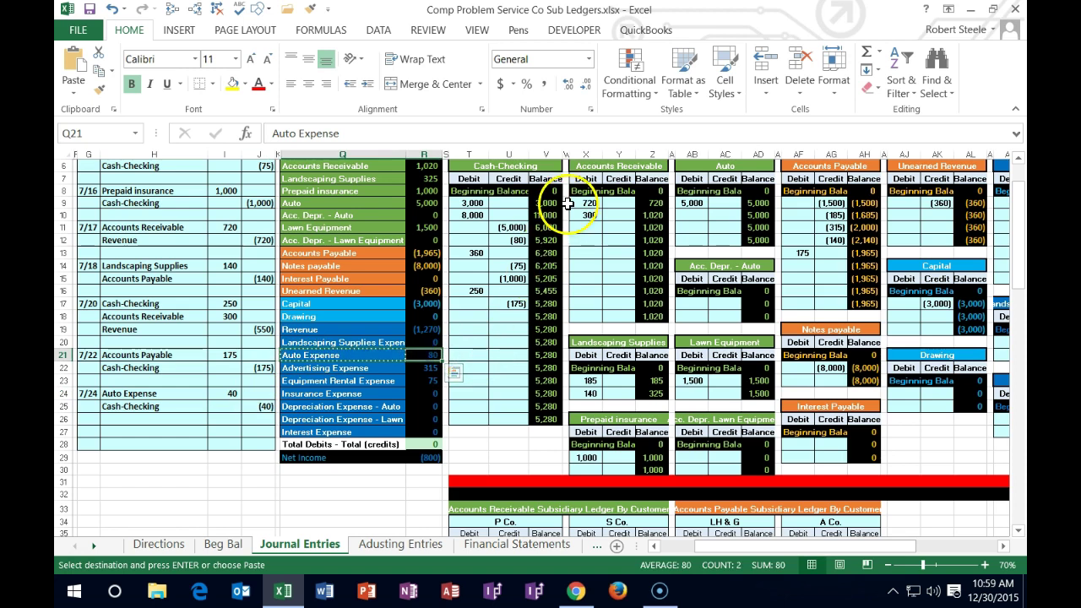
# Step: Post the 7/24 Auto Expense debit of 40 to AN27 in the Auto Expense ledger by referencing the journal debit in I24
pyautogui.click(945, 253)
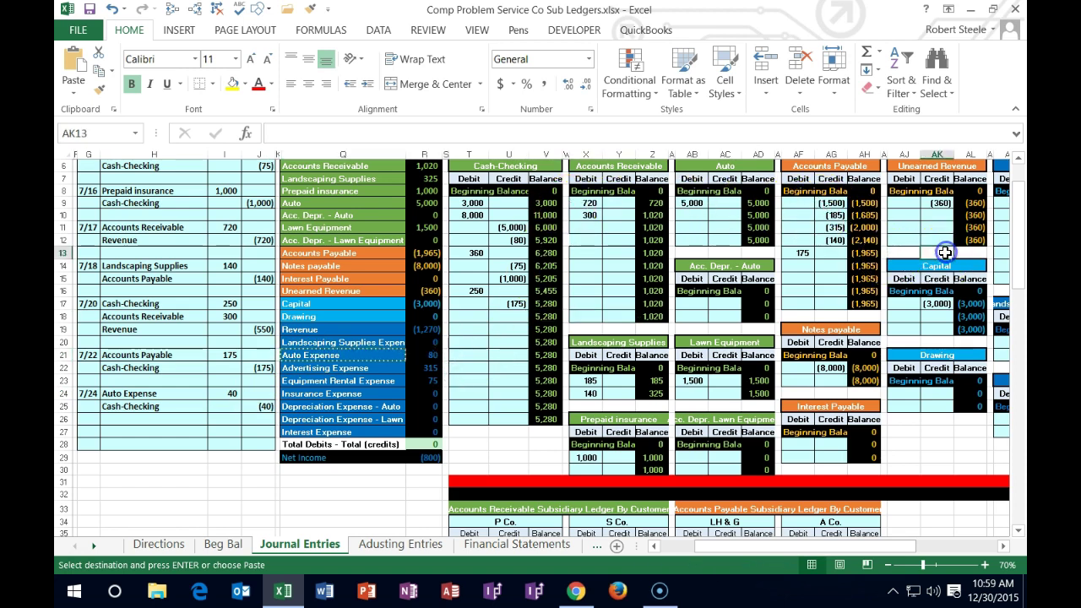
pyautogui.press('Right')
pyautogui.press('Right')
pyautogui.press('Right')
pyautogui.press('Right')
pyautogui.press('Right')
pyautogui.press('Right')
pyautogui.press('Down')
pyautogui.press('Down')
pyautogui.press('Down')
pyautogui.press('Down')
pyautogui.press('Down')
pyautogui.press('Down')
pyautogui.press('Down')
pyautogui.press('Down')
pyautogui.press('Down')
pyautogui.press('Down')
pyautogui.press('Down')
pyautogui.press('Left')
pyautogui.press('Left')
pyautogui.press('Left')
pyautogui.press('Down')
pyautogui.press('Down')
pyautogui.press('Down')
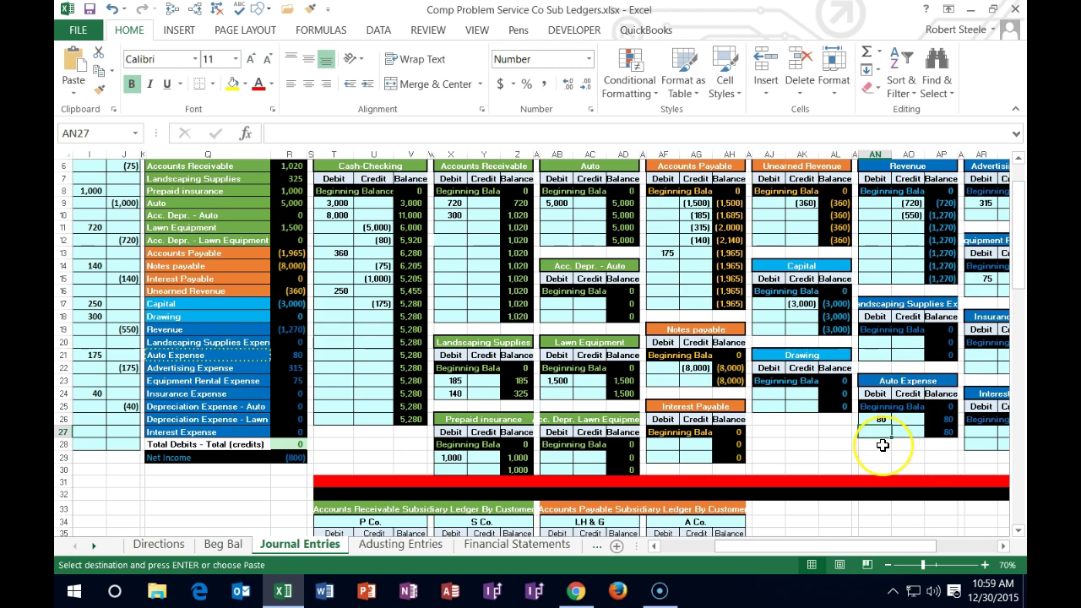
pyautogui.write('=')
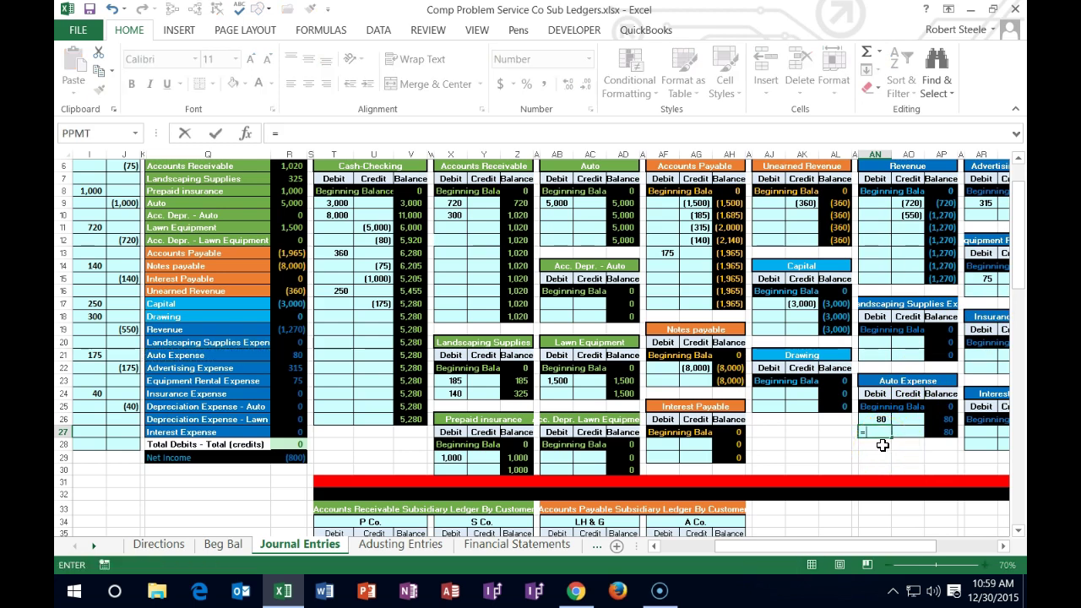
pyautogui.press('Left')
pyautogui.press('Left')
pyautogui.press('Left')
pyautogui.press('Left')
pyautogui.press('Left')
pyautogui.press('Left')
pyautogui.press('Left')
pyautogui.press('Left')
pyautogui.press('Left')
pyautogui.press('Left')
pyautogui.press('Left')
pyautogui.press('Left')
pyautogui.press('Left')
pyautogui.press('Left')
pyautogui.press('Left')
pyautogui.press('Left')
pyautogui.press('Left')
pyautogui.press('Left')
pyautogui.press('Left')
pyautogui.press('Left')
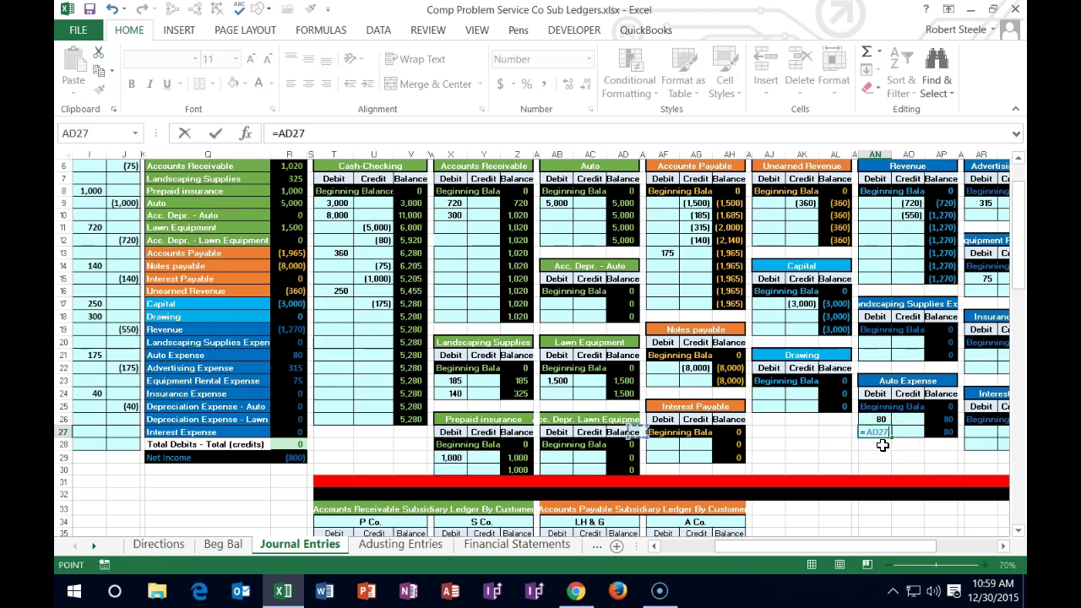
pyautogui.press('Up')
pyautogui.press('Up')
pyautogui.press('Up')
pyautogui.press('Right')
pyautogui.press('Right')
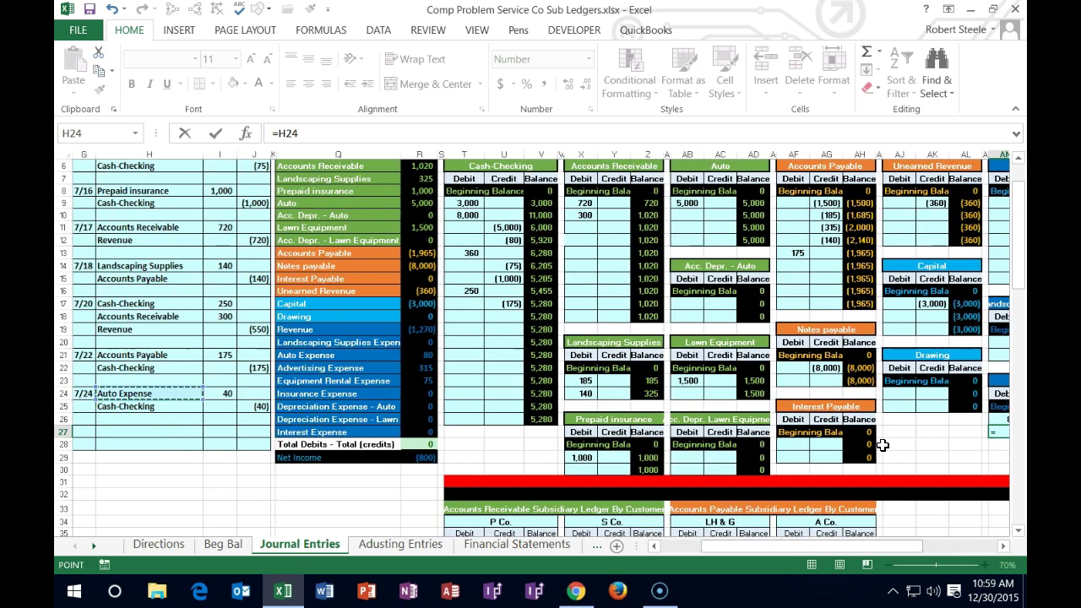
pyautogui.press('Tab')
pyautogui.press('Tab')
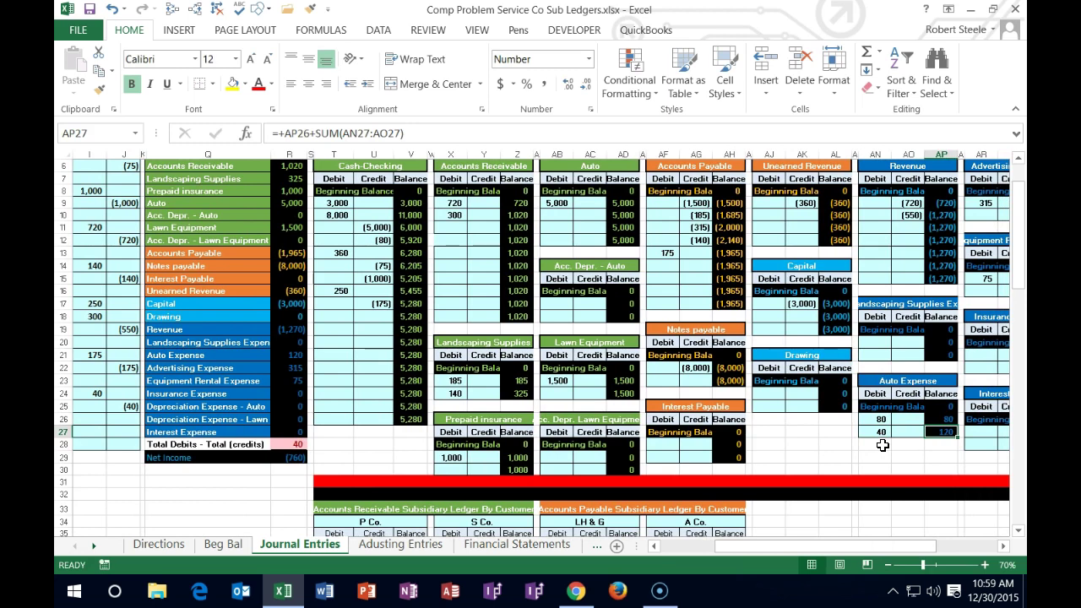
# Step: Examine the debits and balance in the Auto Expense ledger and the matching Auto Expense line in the trial balance
pyautogui.moveTo(878, 420); pyautogui.dragTo(873, 431)
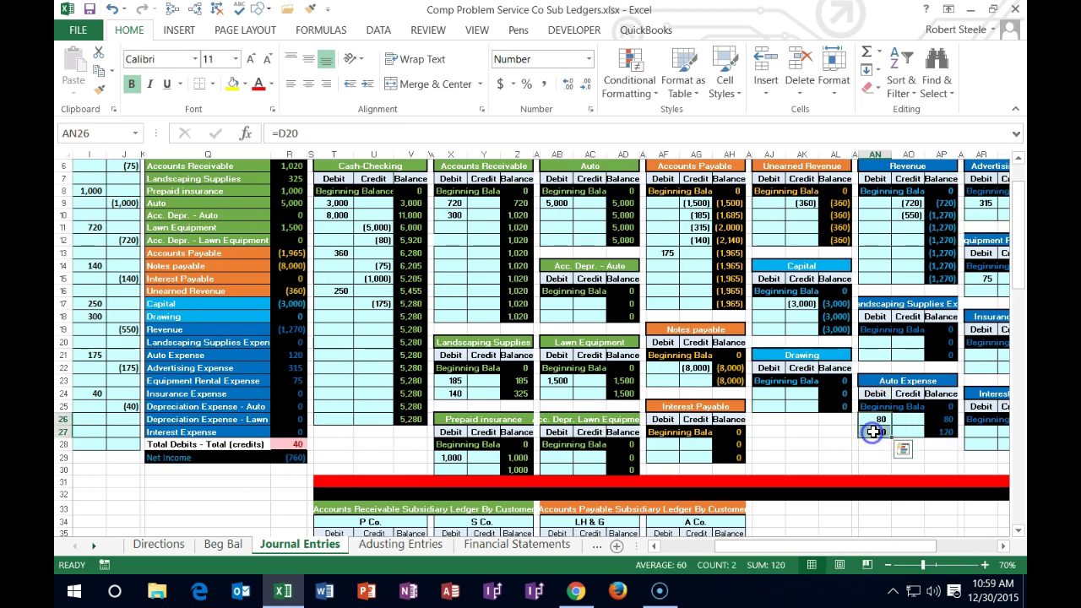
pyautogui.click(942, 434)
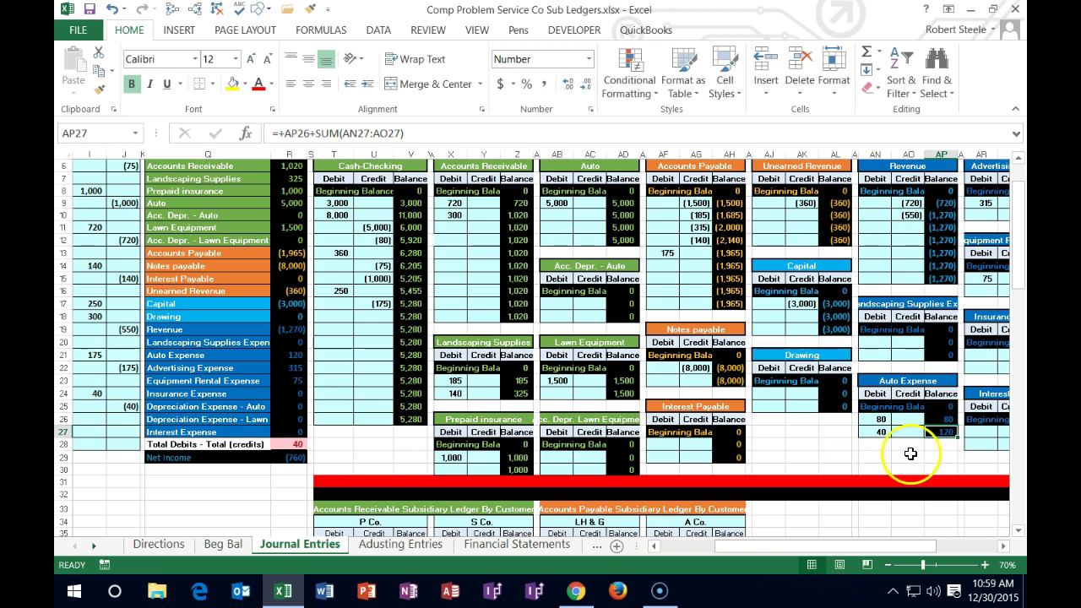
pyautogui.click(293, 358)
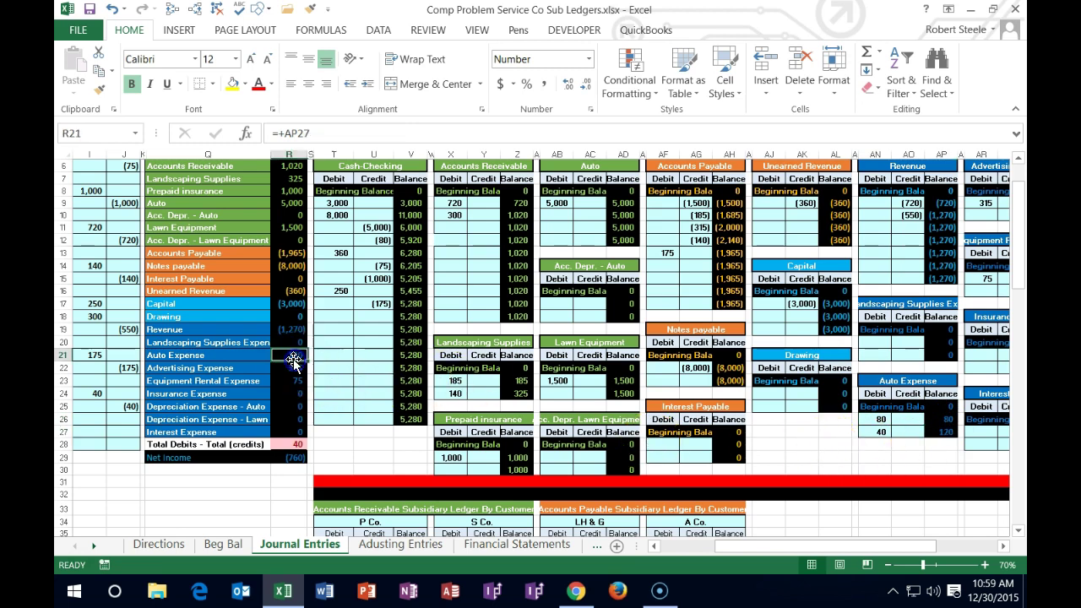
pyautogui.press('Left')
pyautogui.press('Left')
pyautogui.press('Left')
pyautogui.press('Left')
pyautogui.press('Left')
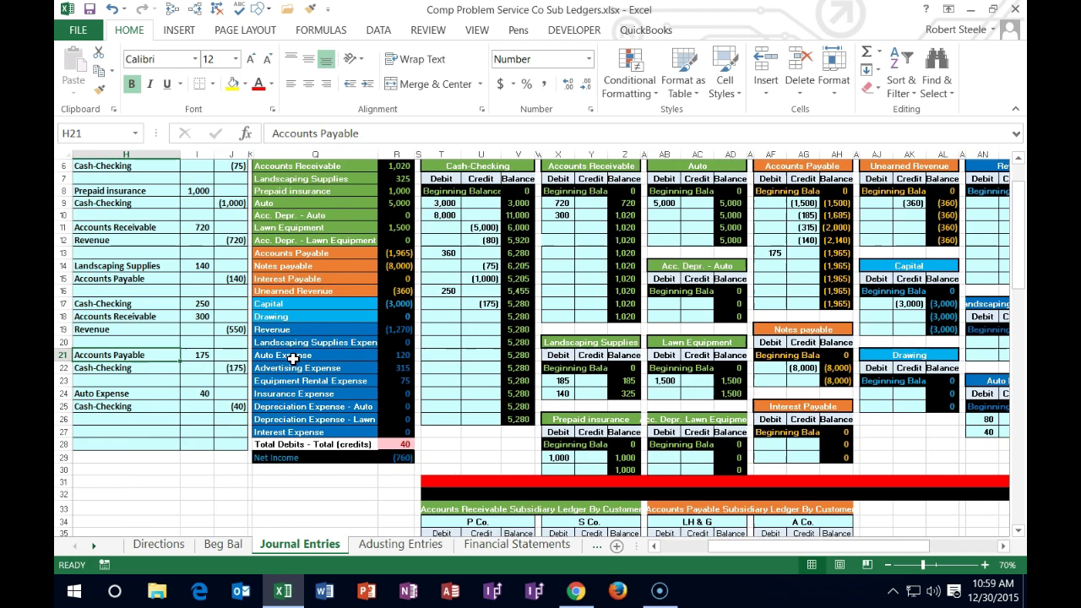
# Step: Post the 7/24 Cash-Checking credit to U18 in the Cash-Checking ledger by referencing J25, and check the trial balance cash cell
pyautogui.moveTo(144, 407); pyautogui.dragTo(237, 412)
pyautogui.scroll(2, 406, 420)
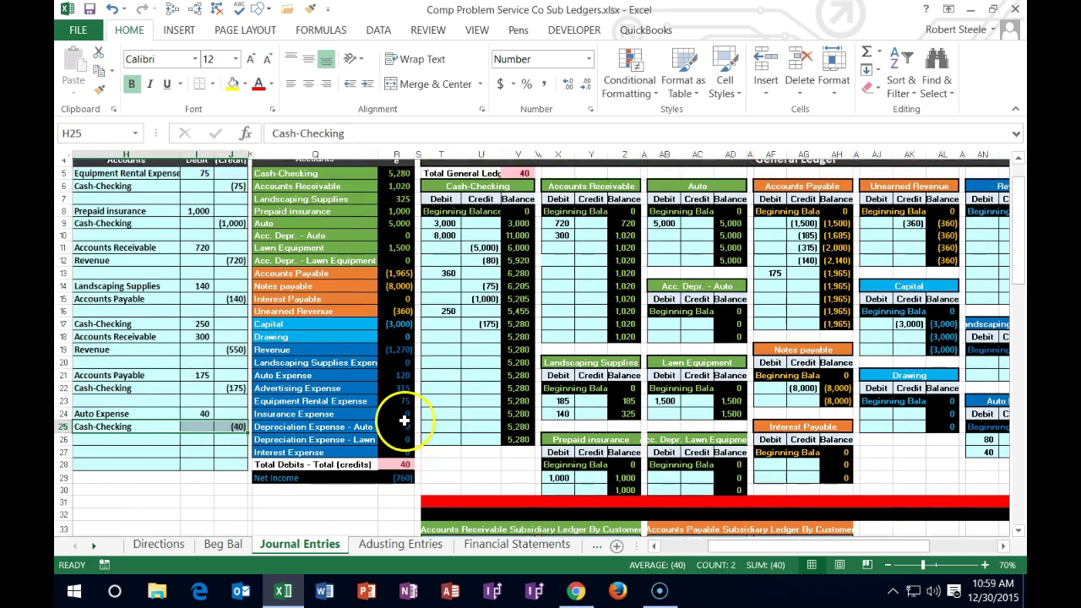
pyautogui.click(327, 239)
pyautogui.click(448, 250)
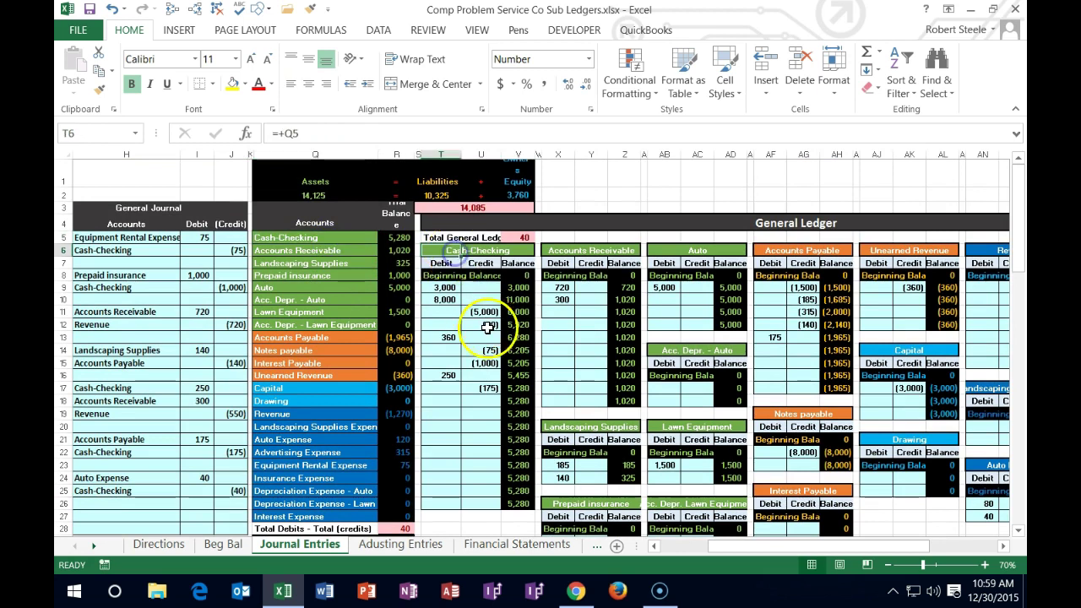
pyautogui.click(484, 403)
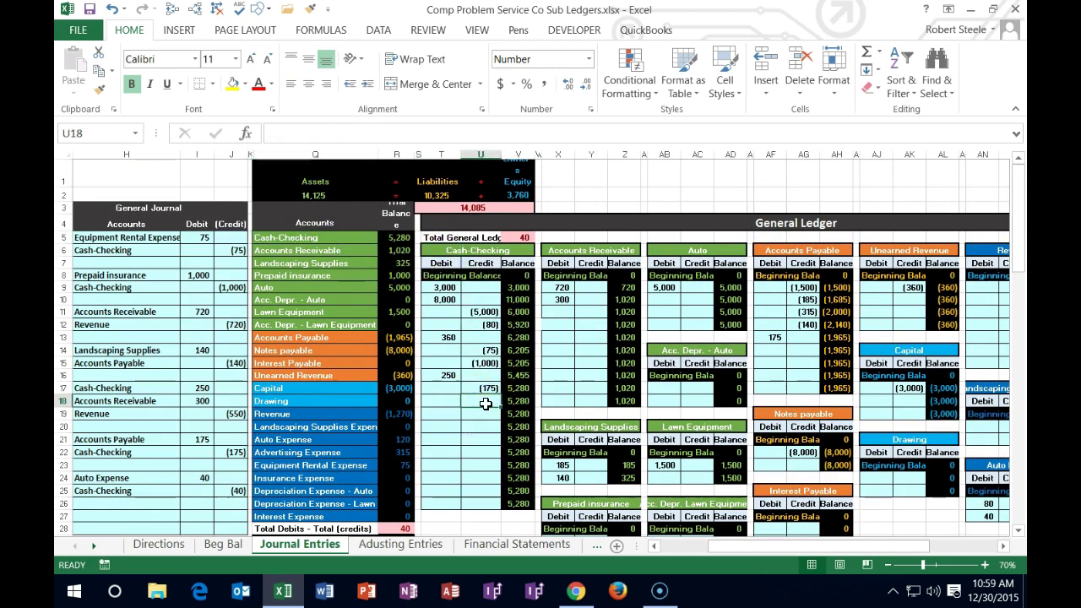
pyautogui.scroll(-1, 486, 403)
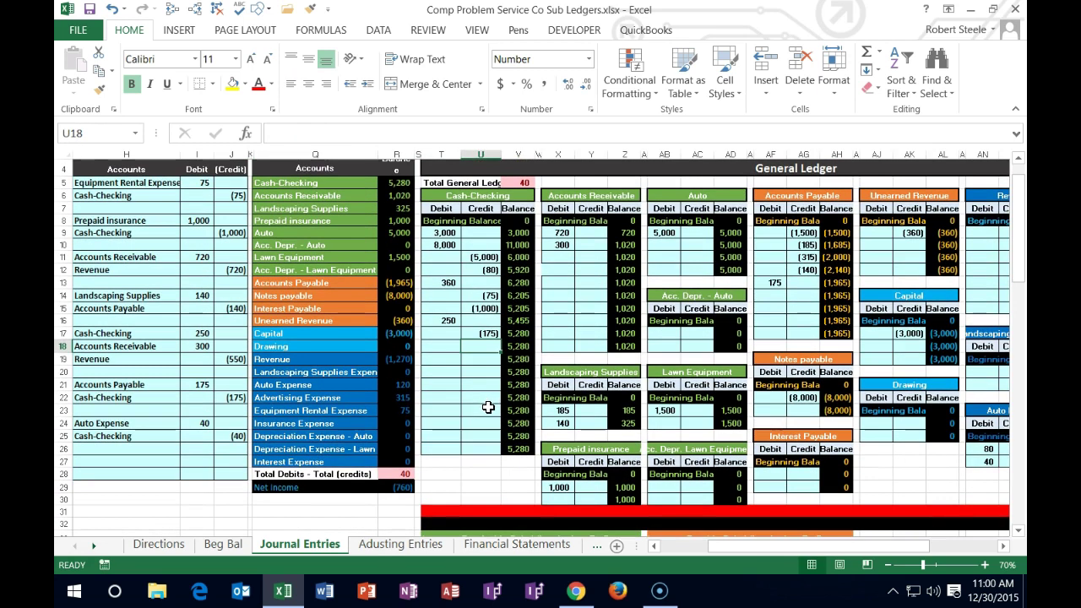
pyautogui.write('=')
pyautogui.click(234, 436)
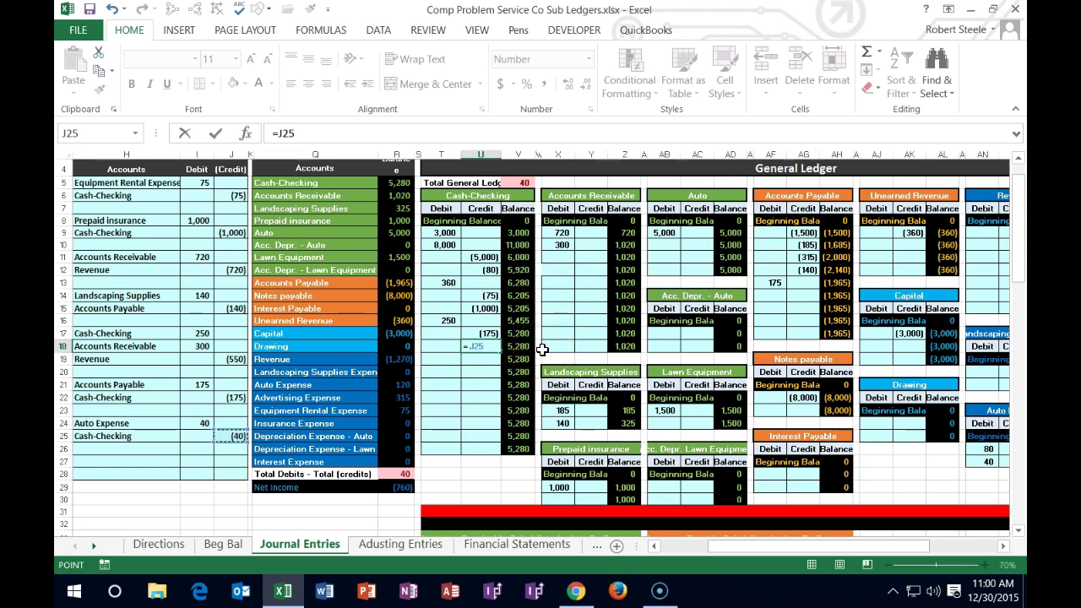
pyautogui.press('Return')
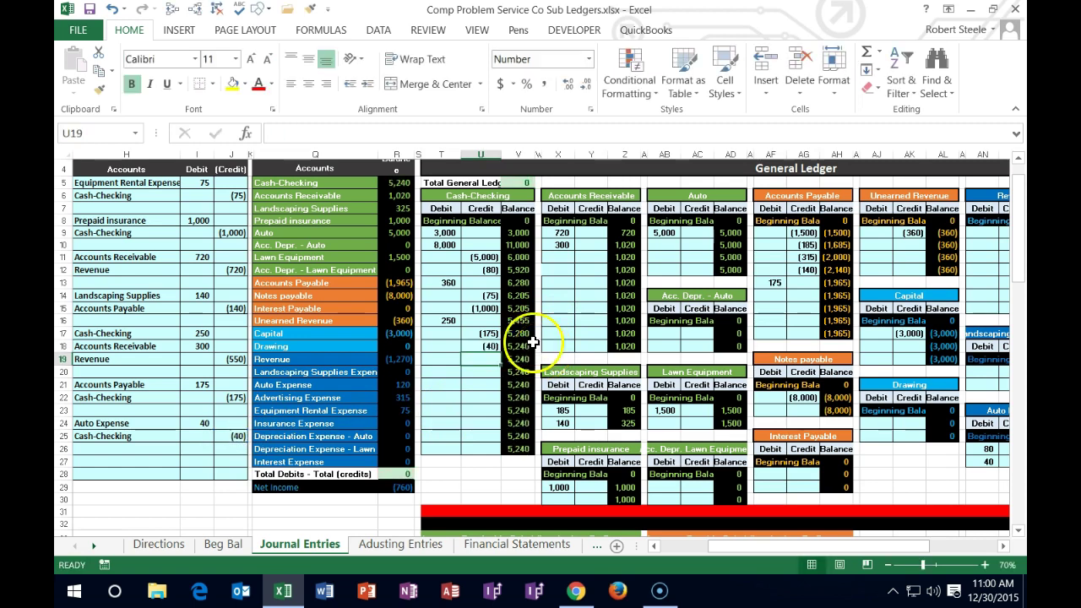
pyautogui.click(397, 183)
# Step: Enter the date 7/24 in G27 of the general journal for the job completed on account for P Co
pyautogui.moveTo(729, 545); pyautogui.dragTo(718, 545)
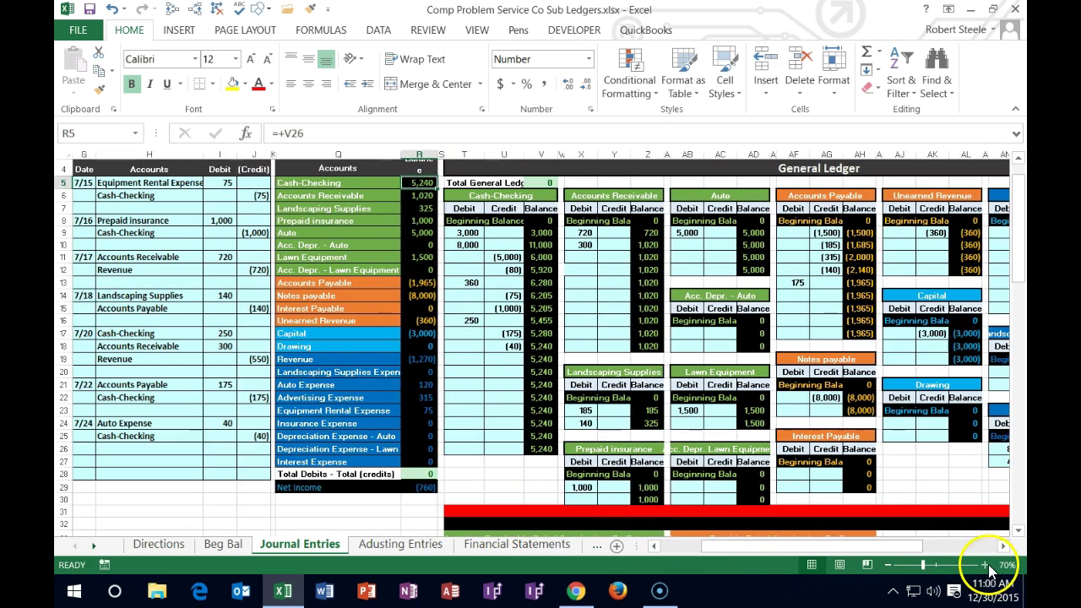
pyautogui.click(985, 566)
pyautogui.click(985, 565)
pyautogui.click(984, 565)
pyautogui.moveTo(885, 549); pyautogui.dragTo(709, 549)
pyautogui.scroll(-1, 680, 498)
pyautogui.scroll(-2, 680, 498)
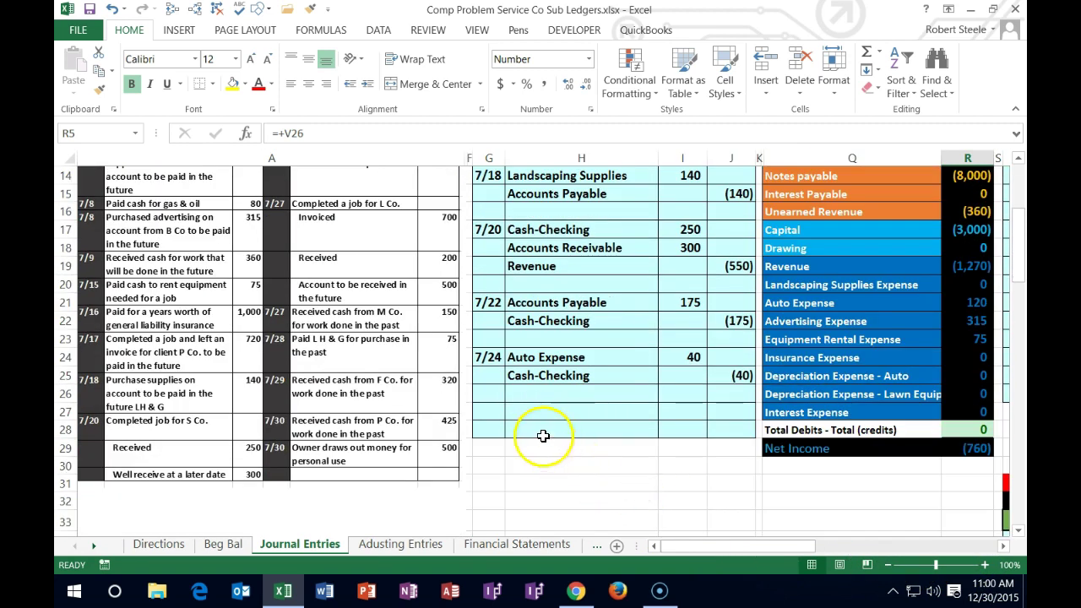
pyautogui.click(495, 411)
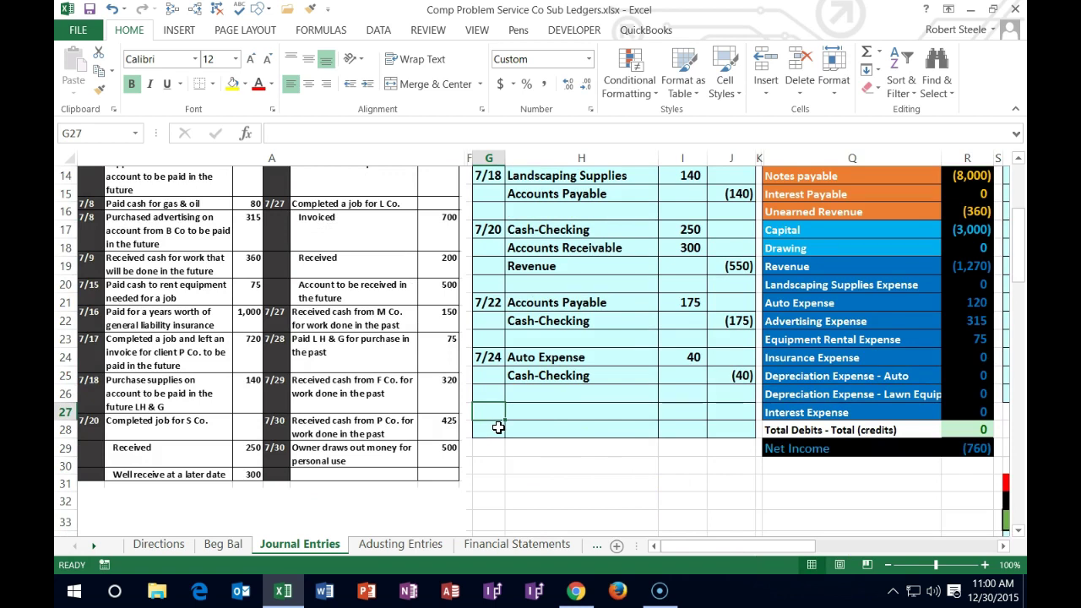
pyautogui.scroll(4, 498, 429)
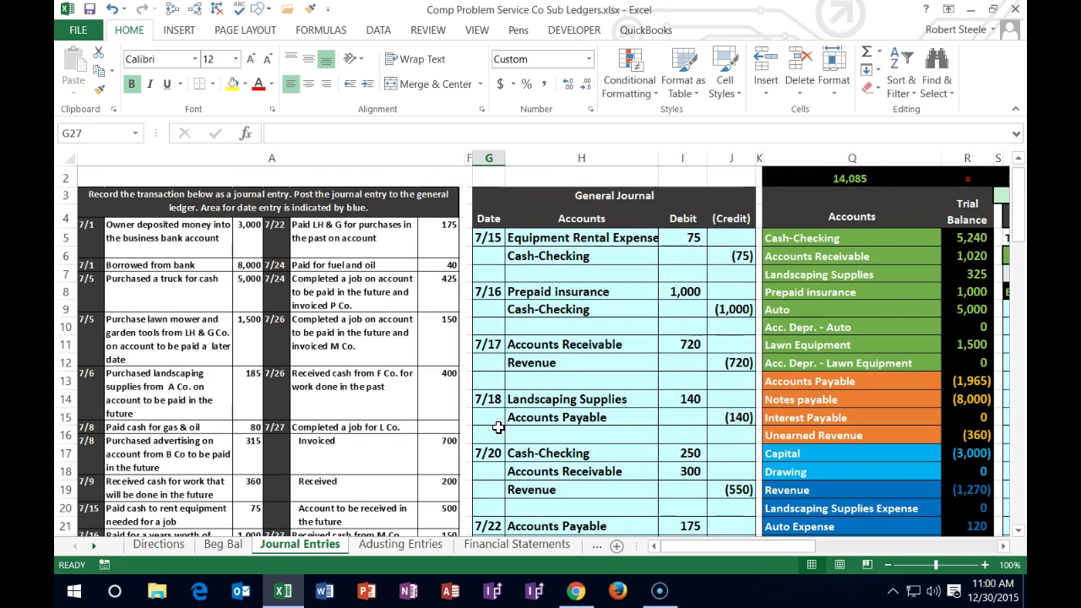
pyautogui.write('7/24')
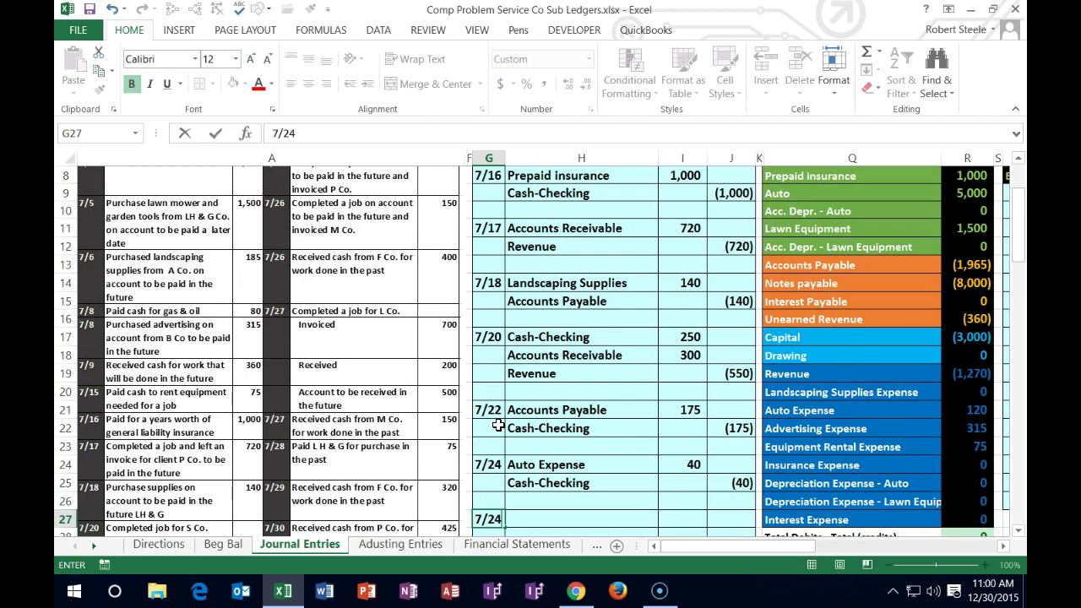
pyautogui.press('Return')
# Step: Examine the Cash-Checking and Accounts Receivable lines in the trial balance to decide which account the 7/24 job affects
pyautogui.scroll(2, 499, 425)
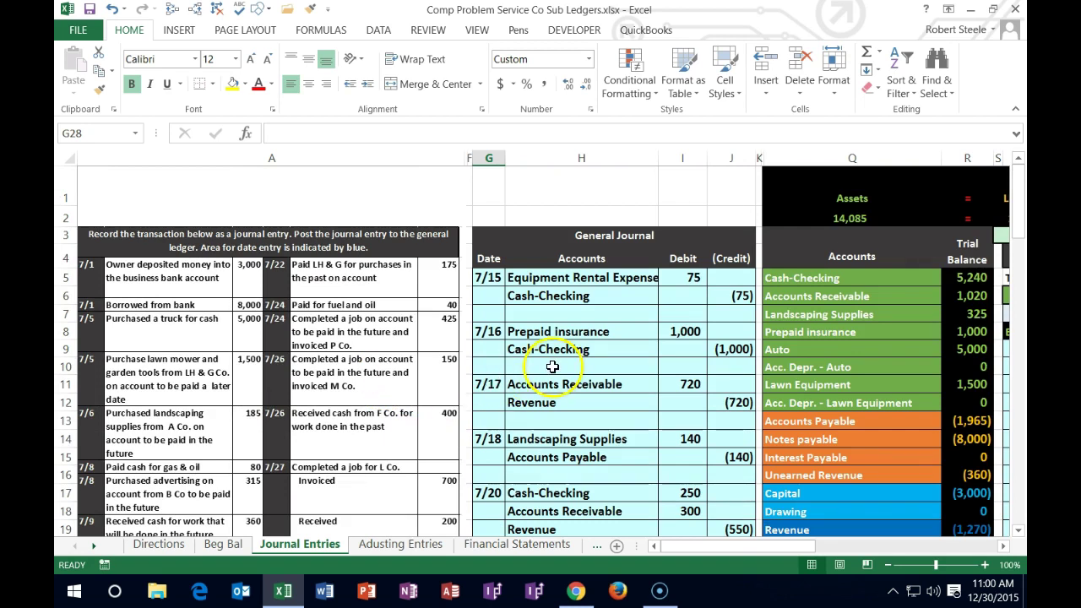
pyautogui.moveTo(786, 278); pyautogui.dragTo(957, 275)
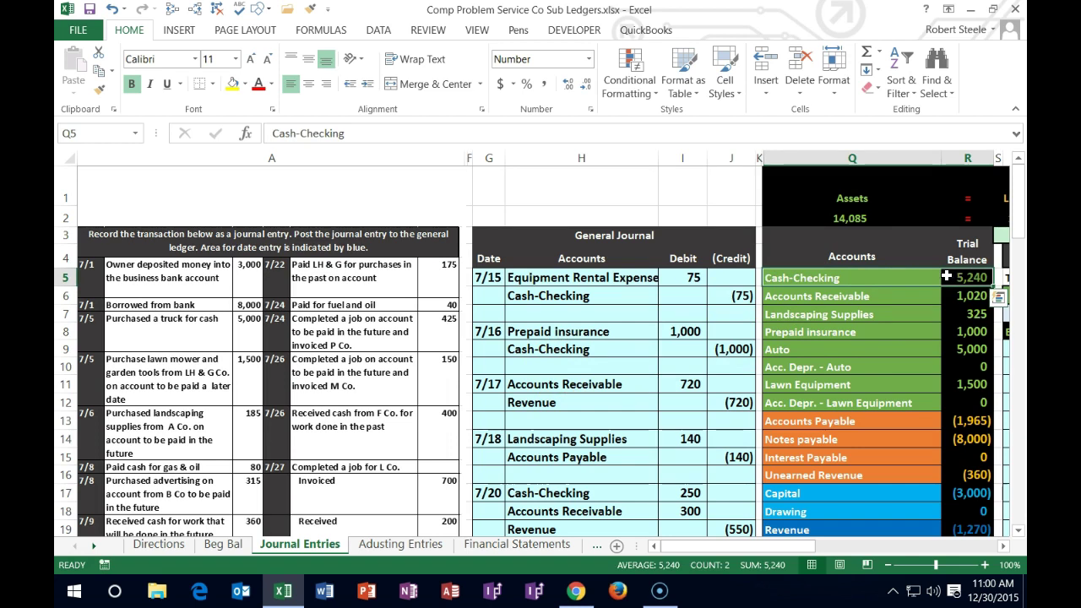
pyautogui.click(884, 296)
pyautogui.moveTo(884, 296); pyautogui.dragTo(917, 298)
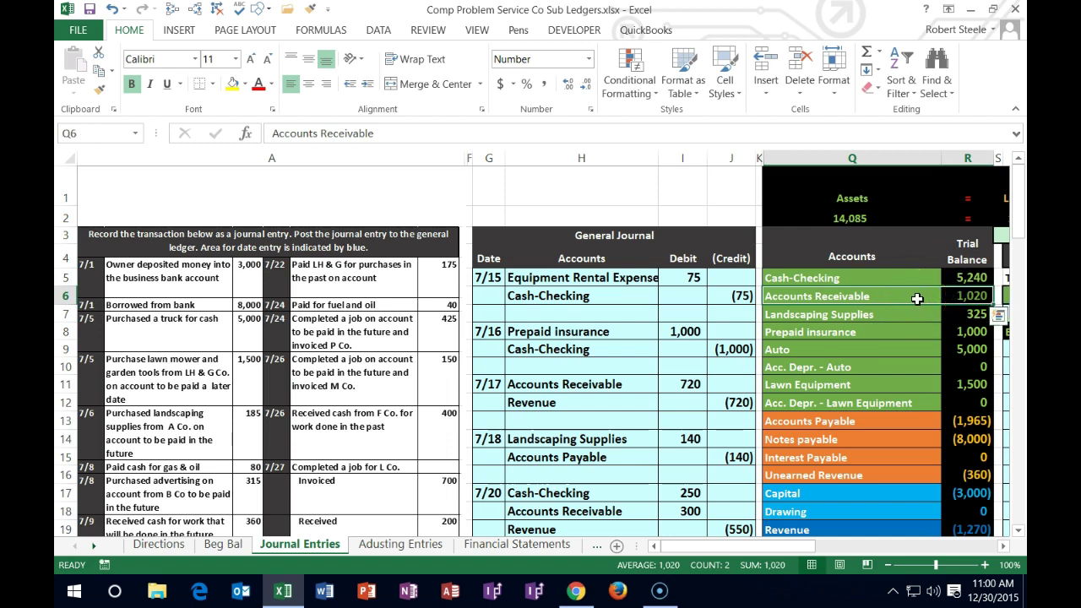
pyautogui.click(963, 279)
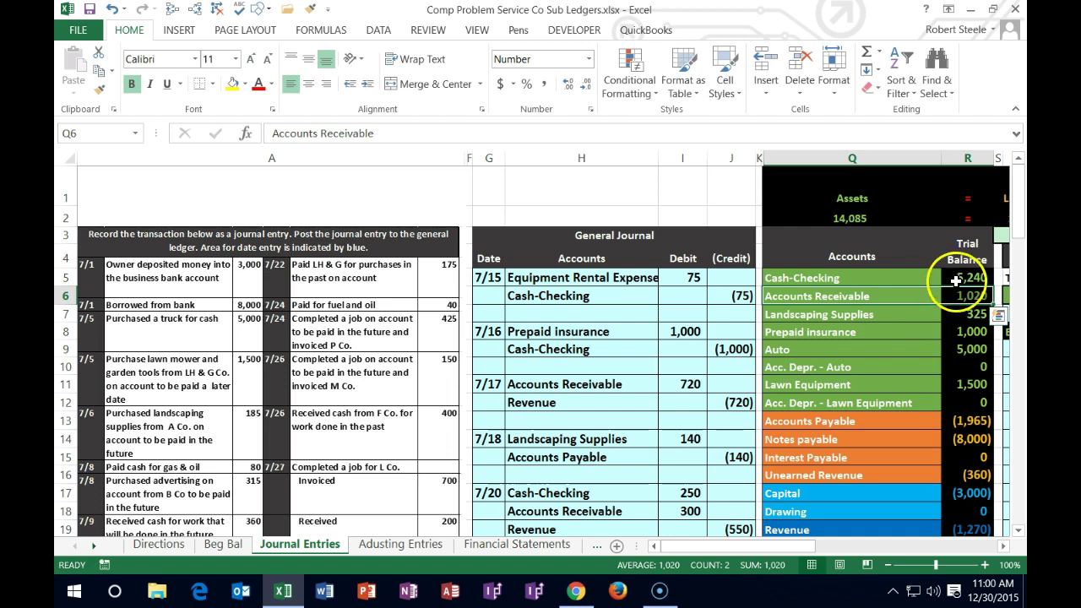
pyautogui.click(905, 301)
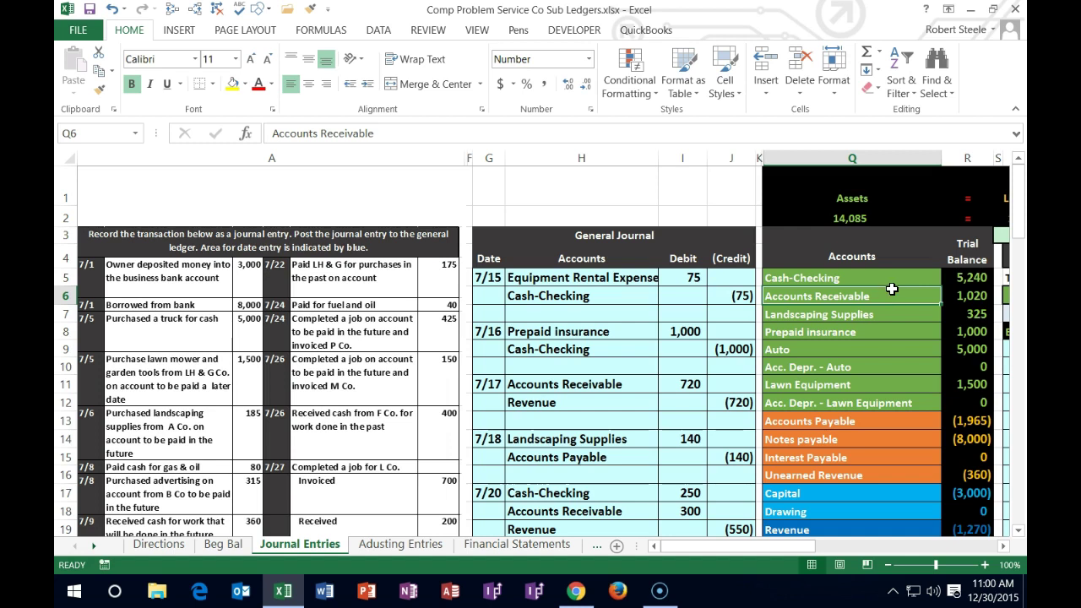
pyautogui.moveTo(887, 290); pyautogui.dragTo(948, 290)
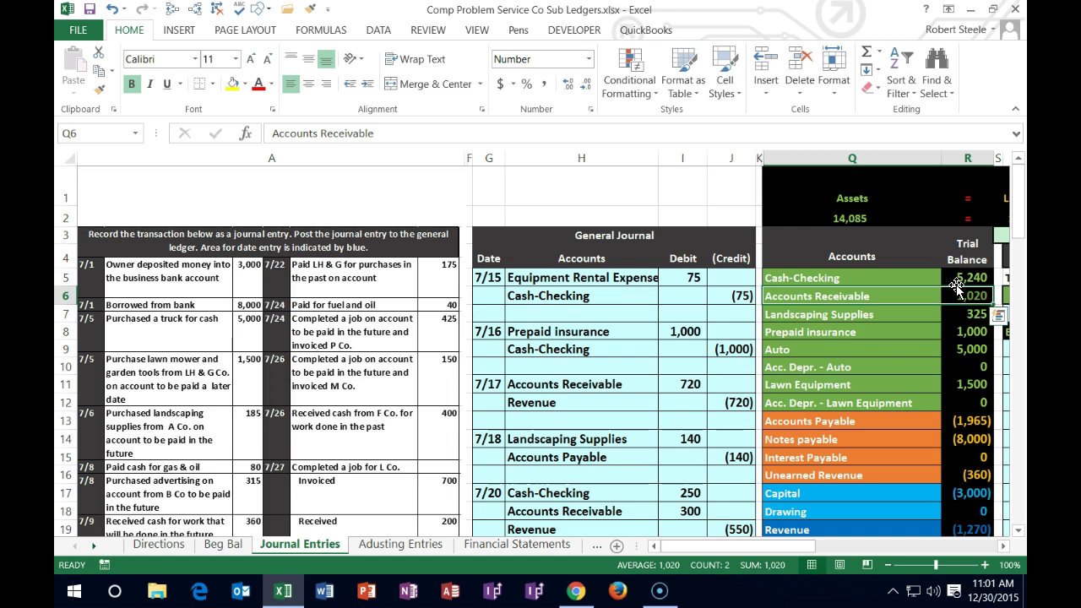
# Step: Copy the Accounts Receivable account name from the trial balance into H27 as the debit account, without its source formatting
pyautogui.rightClick(899, 299)
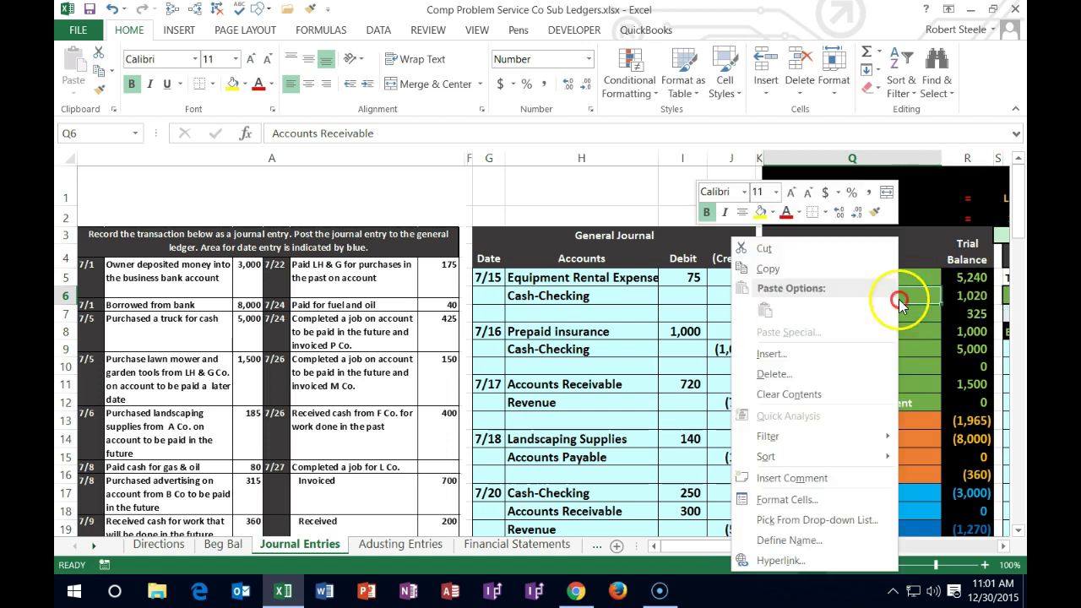
pyautogui.click(772, 268)
pyautogui.scroll(-4, 714, 379)
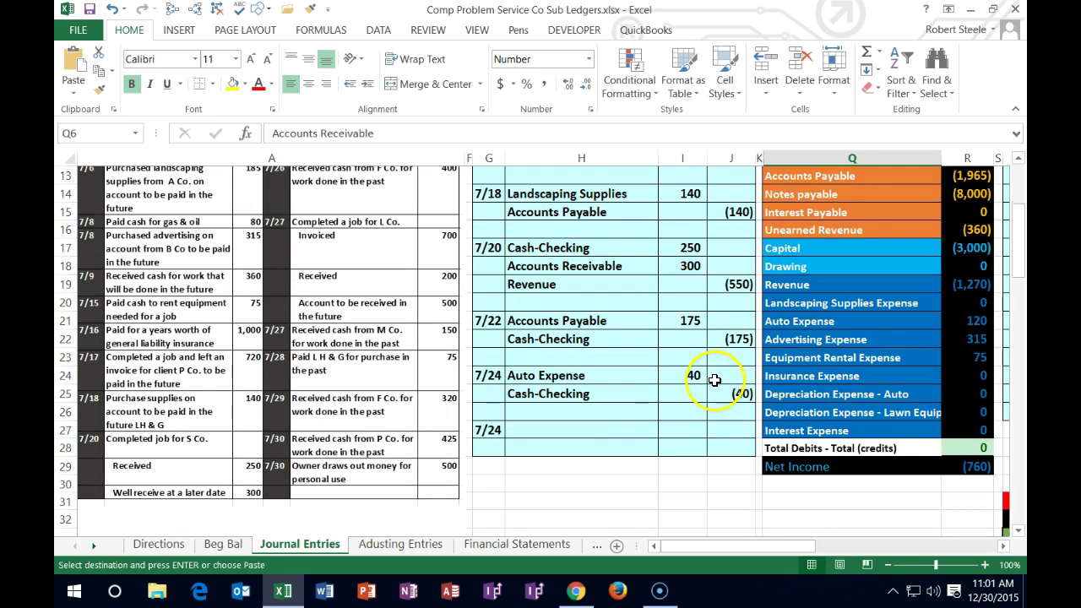
pyautogui.click(534, 431)
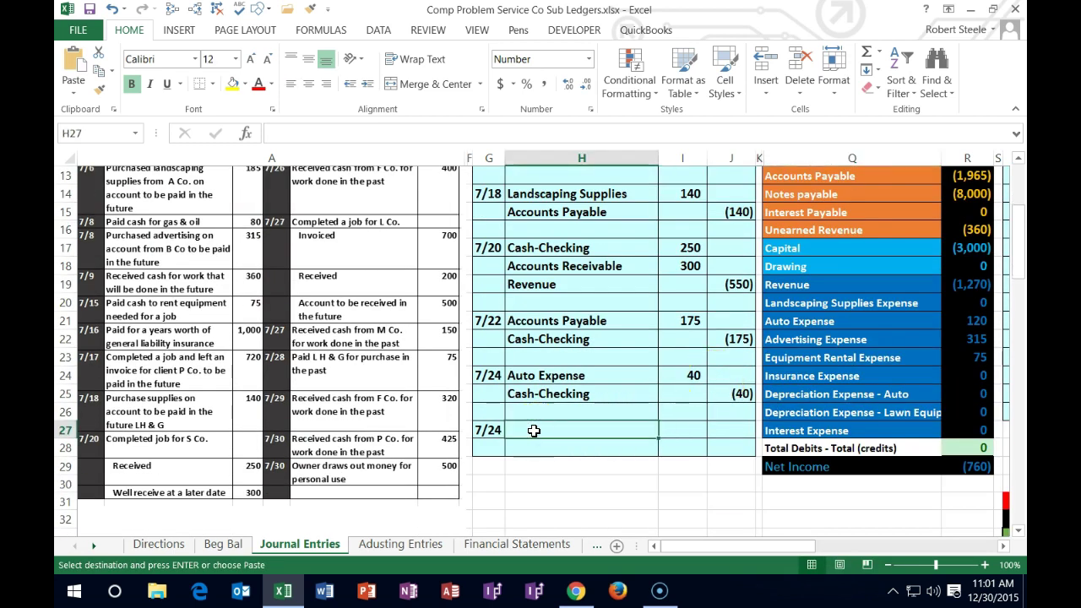
pyautogui.rightClick(534, 432)
pyautogui.click(593, 172)
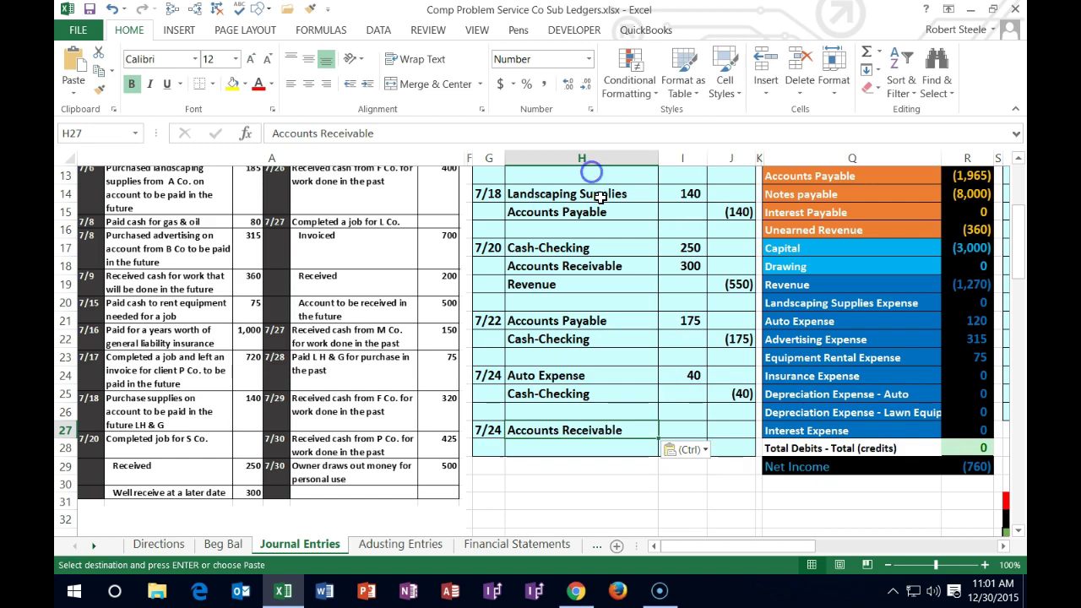
# Step: Enter 425 in I27 as the Accounts Receivable debit
pyautogui.click(681, 431)
pyautogui.scroll(3, 635, 493)
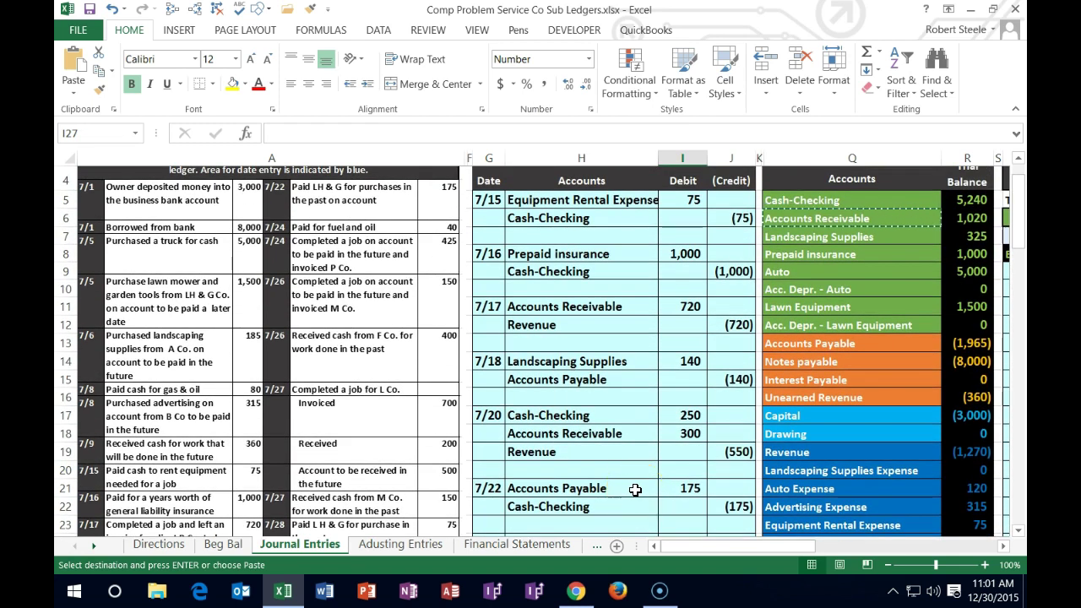
pyautogui.write('425')
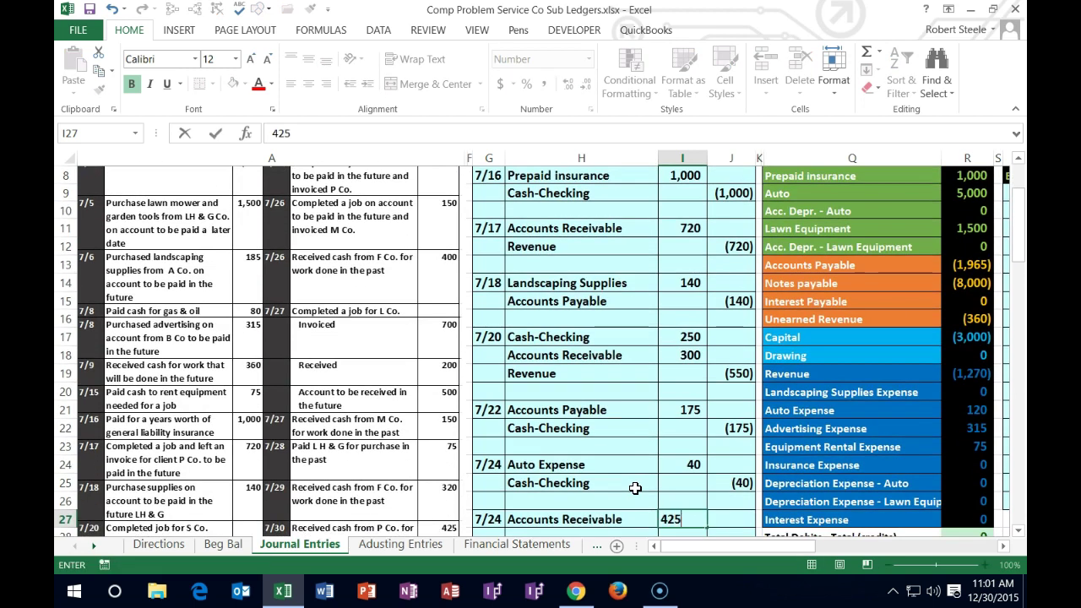
pyautogui.press('Return')
# Step: Enter the credit for the 7/24 job in J28 as the negative of the debit, with the formula -I27
pyautogui.press('Right')
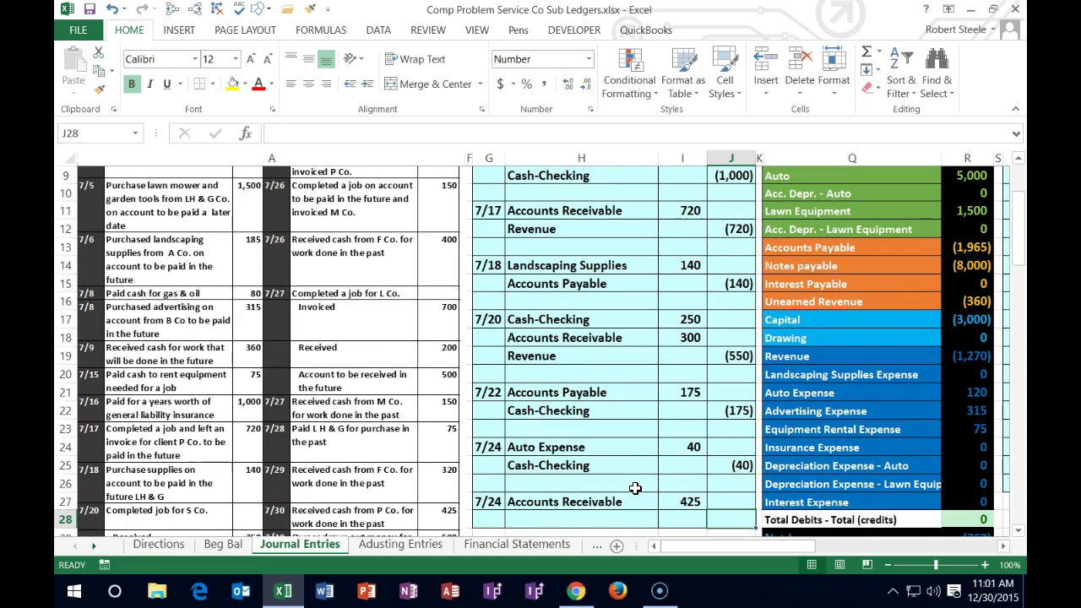
pyautogui.write('-')
pyautogui.press('Left')
pyautogui.press('Up')
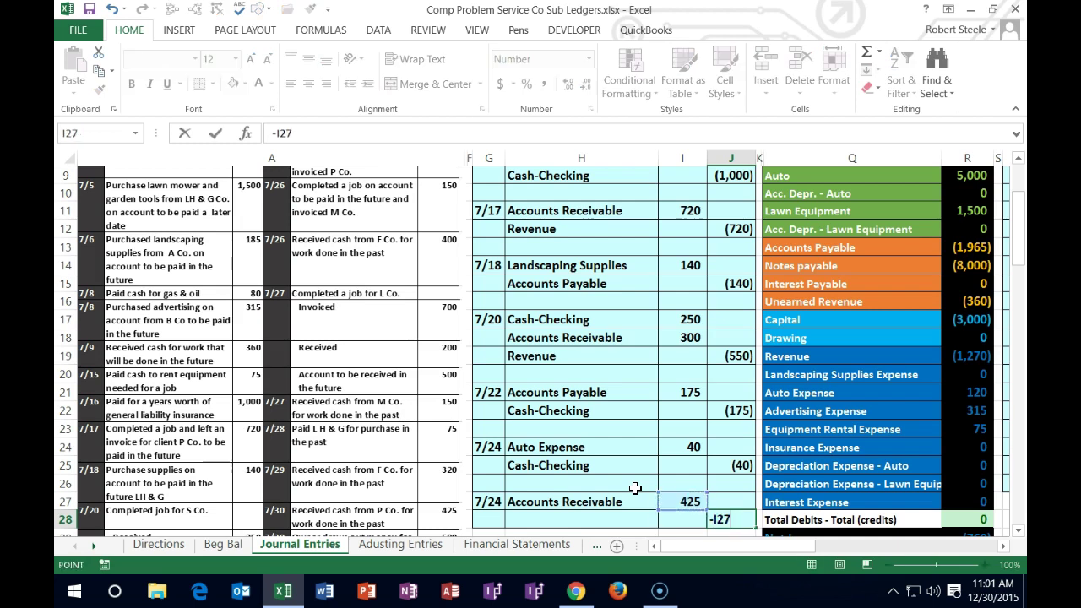
pyautogui.press('Return')
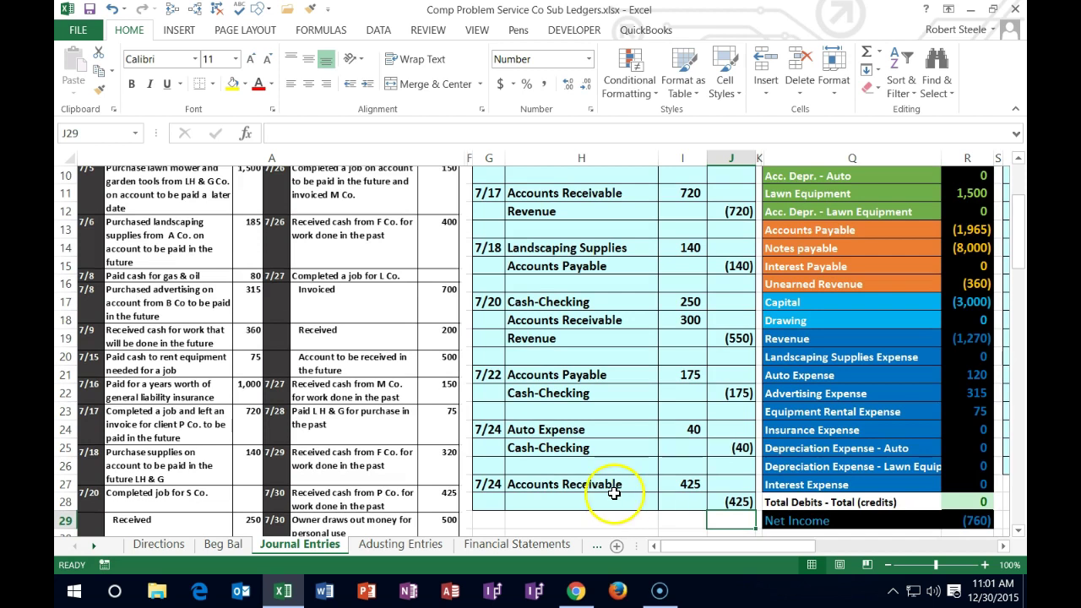
# Step: Copy the Revenue account name from the trial balance into H28 as the credit account, without its source formatting
pyautogui.click(610, 499)
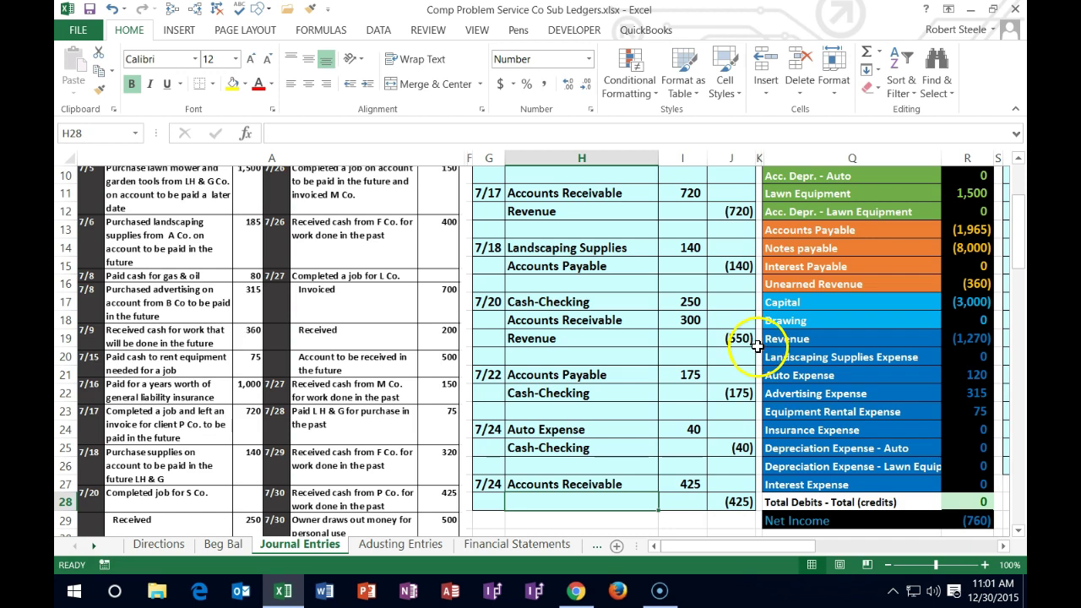
pyautogui.moveTo(765, 340); pyautogui.dragTo(964, 339)
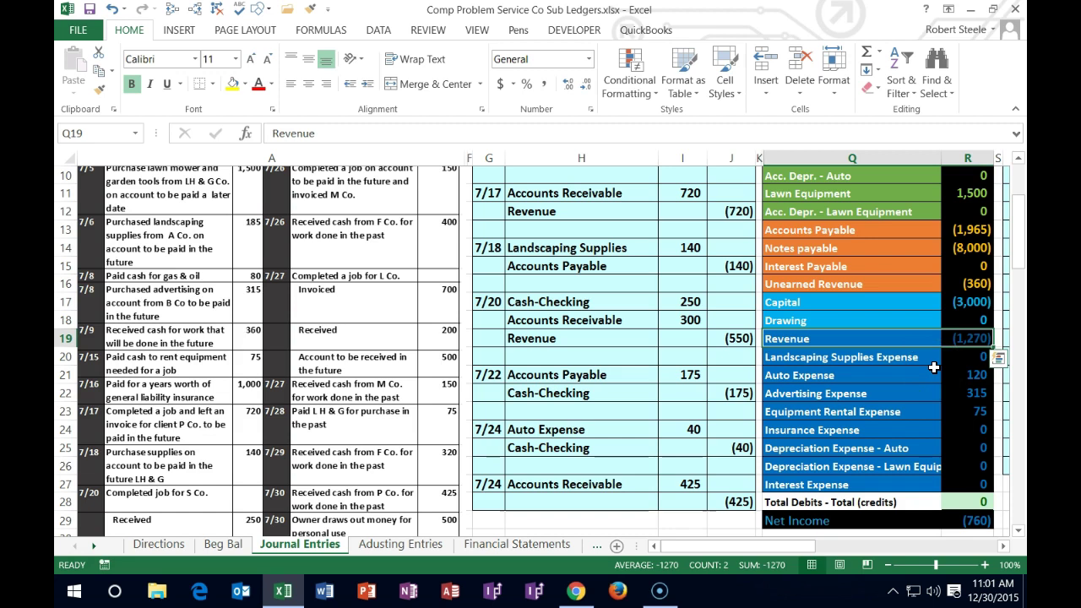
pyautogui.click(895, 388)
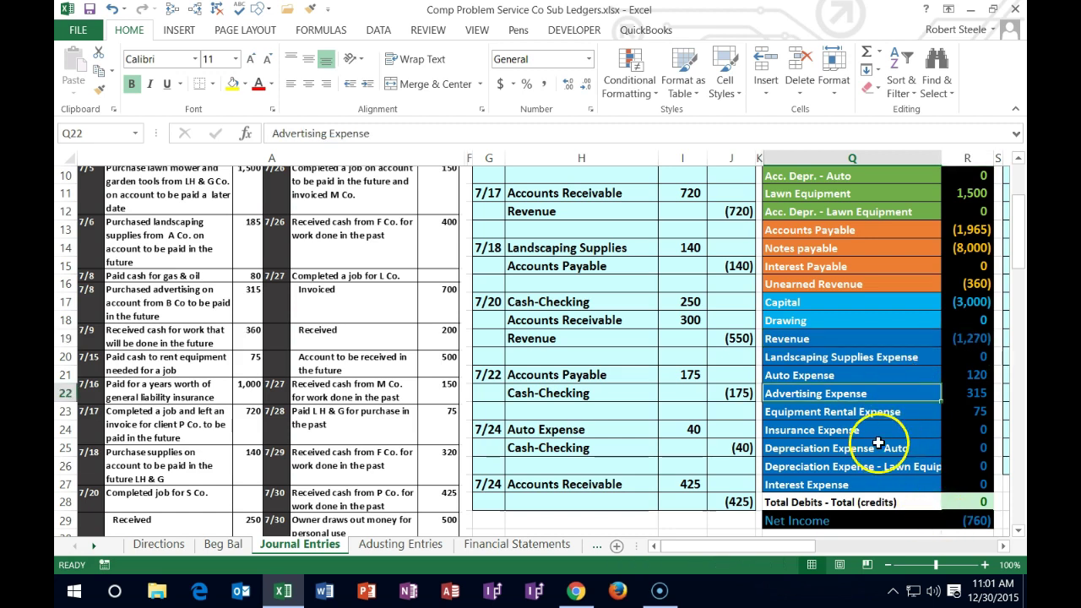
pyautogui.click(856, 338)
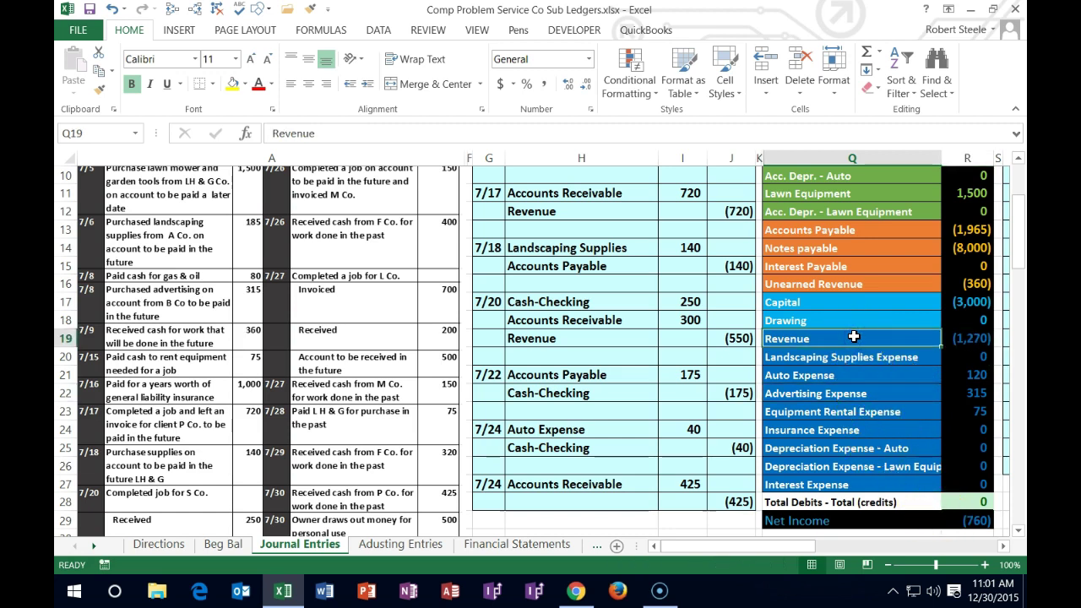
pyautogui.rightClick(854, 336)
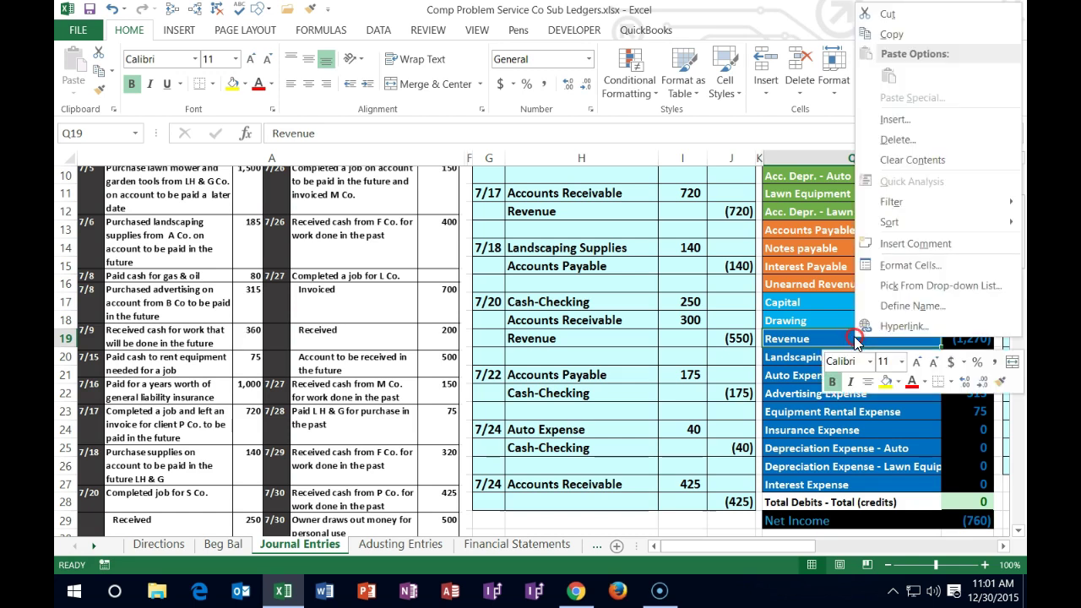
pyautogui.click(888, 35)
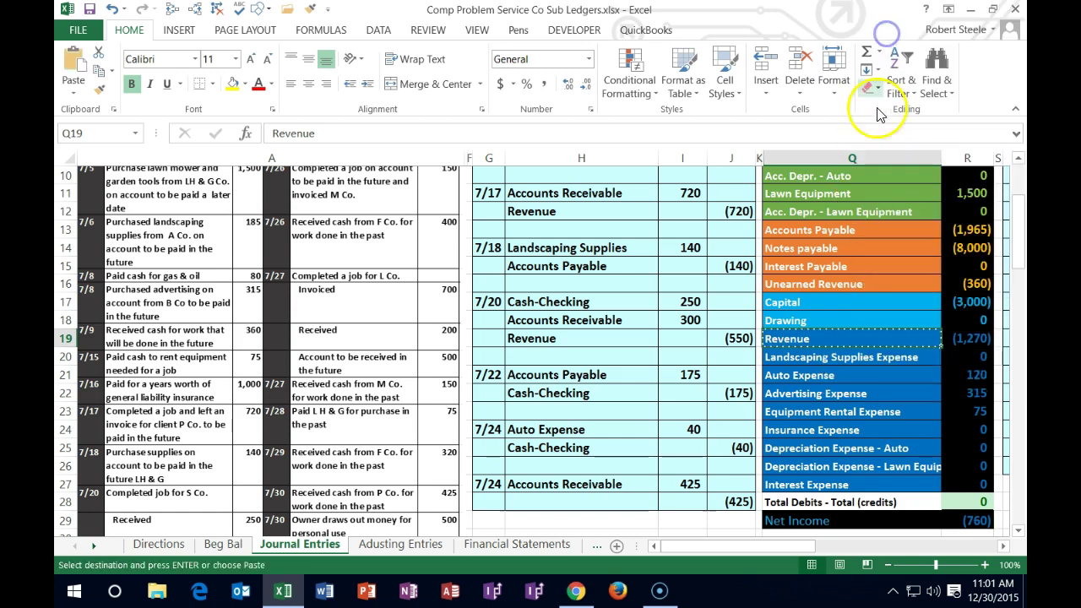
pyautogui.click(596, 503)
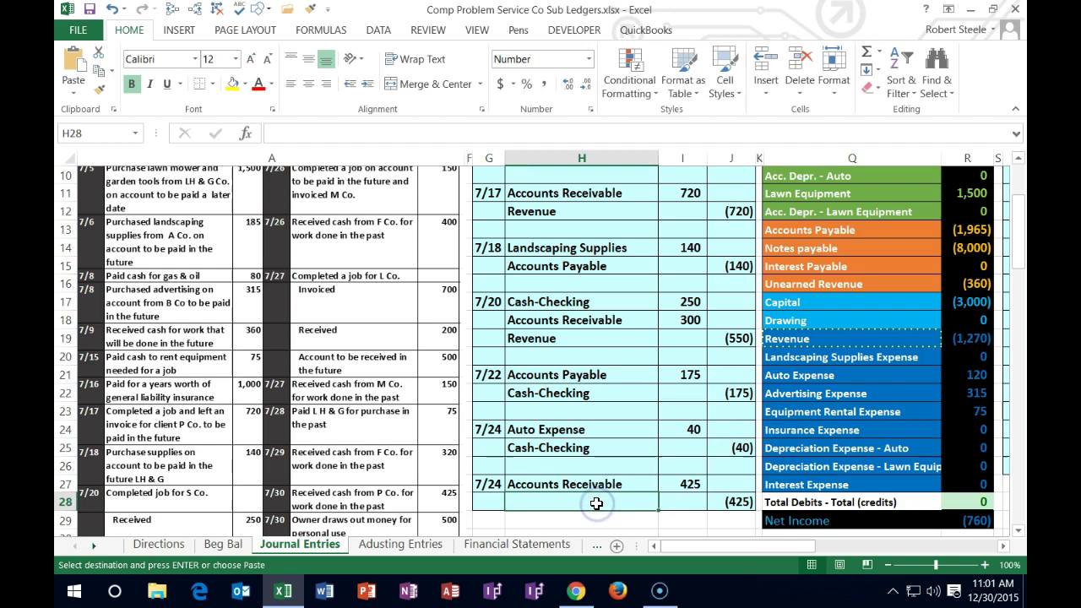
pyautogui.rightClick(596, 502)
pyautogui.click(656, 245)
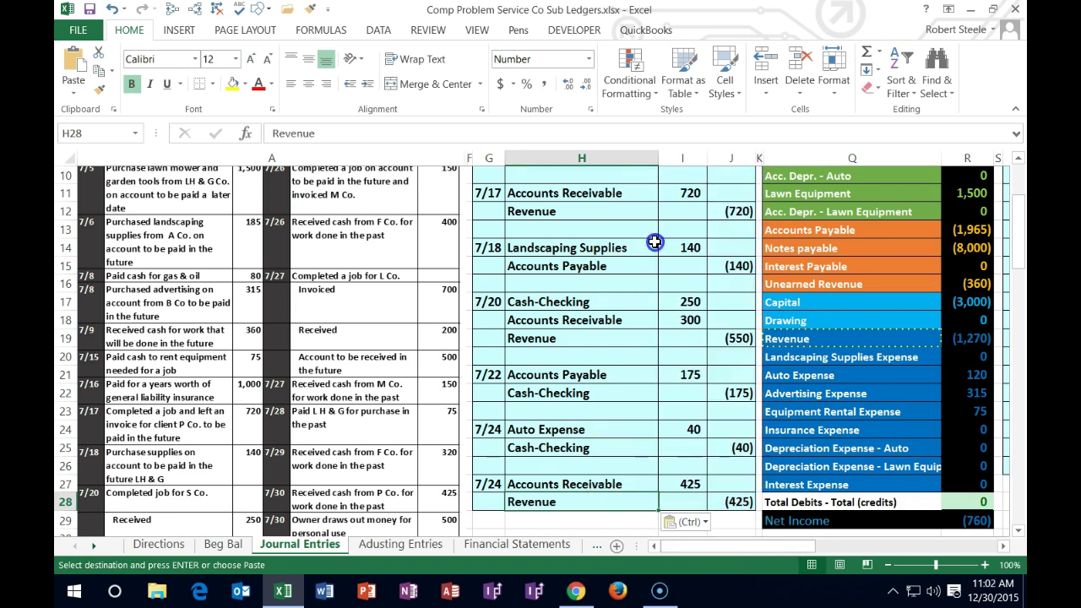
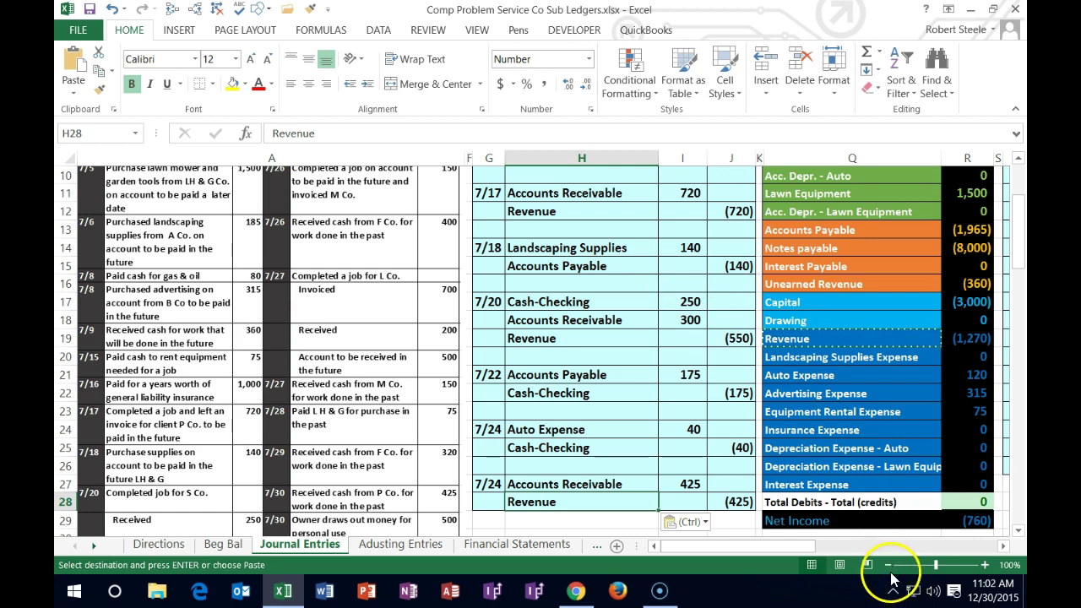
# Step: Post the 7/24 debit to the Accounts Receivable ledger by linking X11 to I27 of the general journal
pyautogui.click(889, 565)
pyautogui.click(889, 565)
pyautogui.click(888, 565)
pyautogui.click(898, 525)
pyautogui.press('Right')
pyautogui.press('Right')
pyautogui.press('Right')
pyautogui.press('Right')
pyautogui.press('Right')
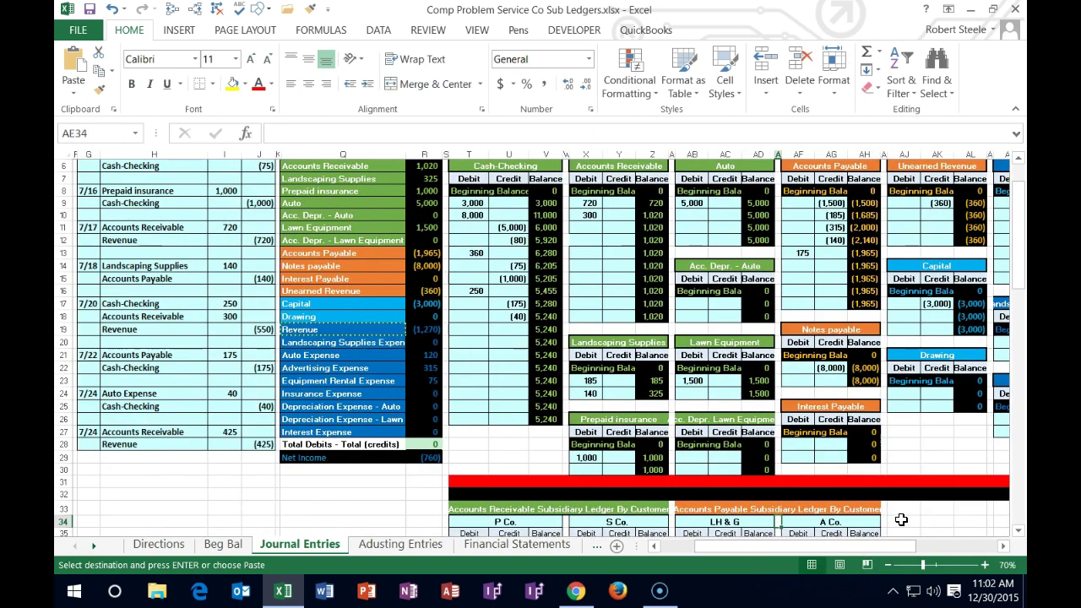
pyautogui.moveTo(169, 431); pyautogui.dragTo(216, 431)
pyautogui.scroll(1, 386, 379)
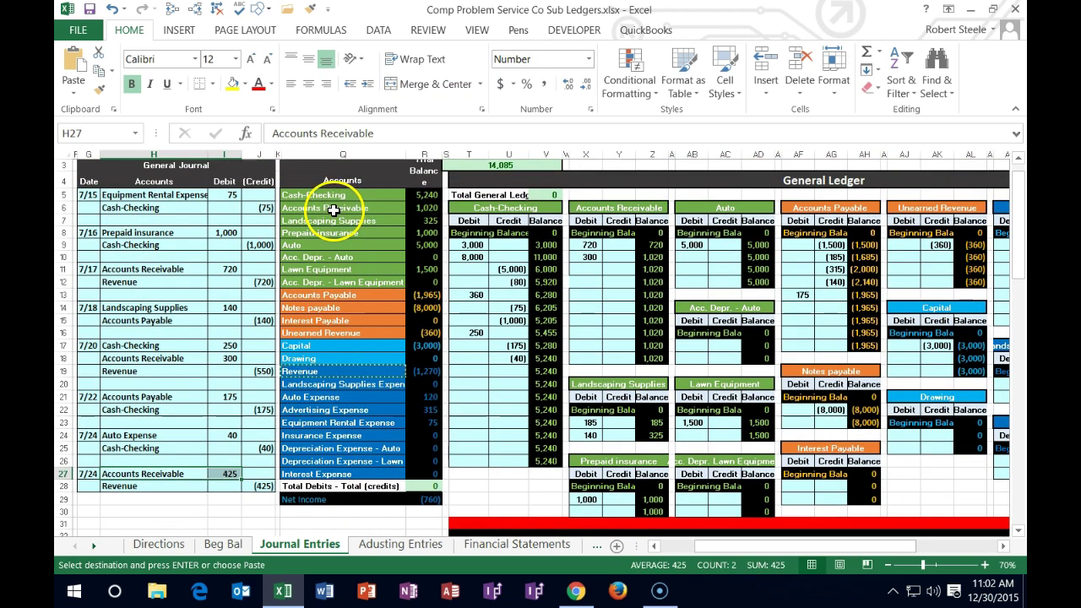
pyautogui.click(383, 211)
pyautogui.moveTo(383, 211); pyautogui.dragTo(429, 218)
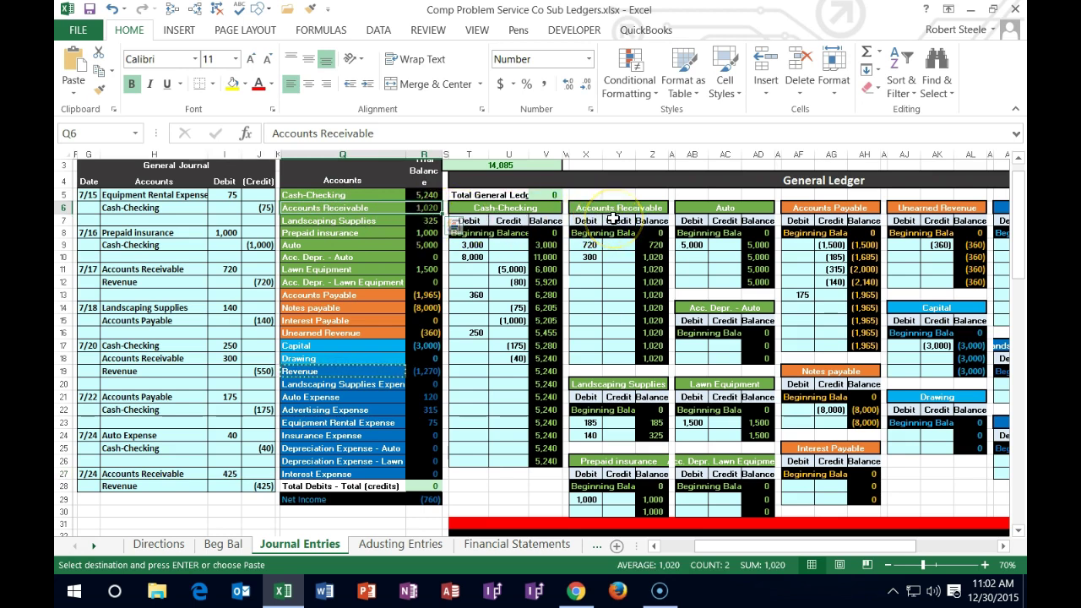
pyautogui.click(586, 270)
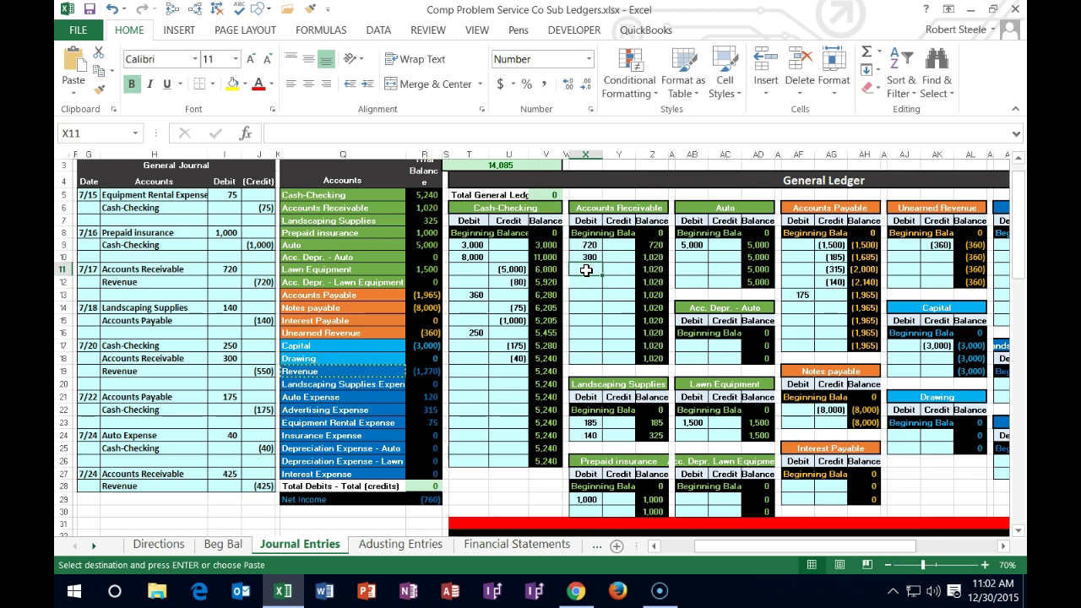
pyautogui.write('=')
pyautogui.click(225, 472)
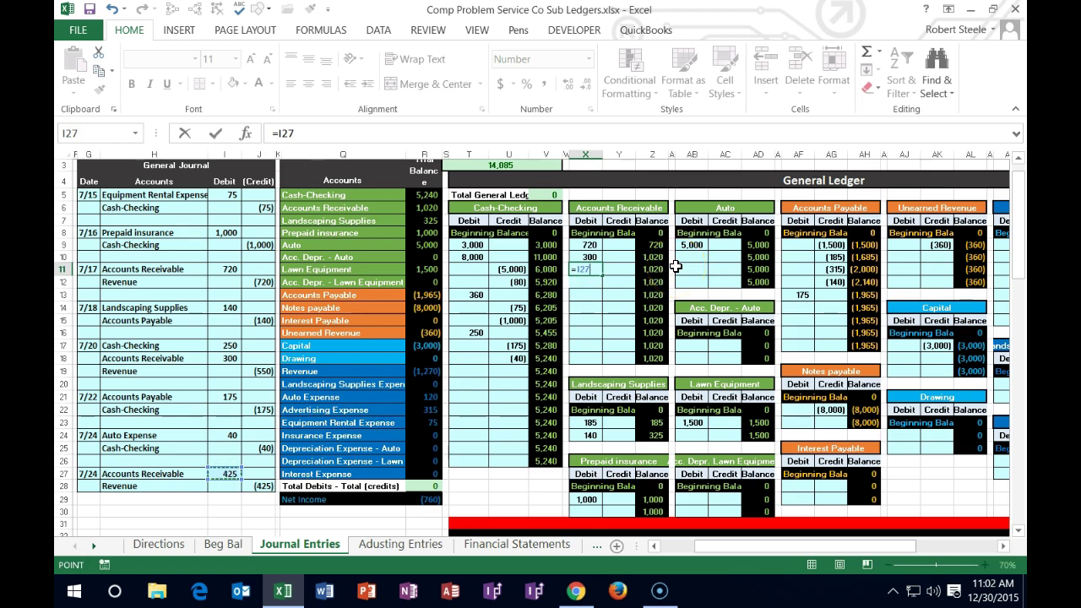
pyautogui.press('Return')
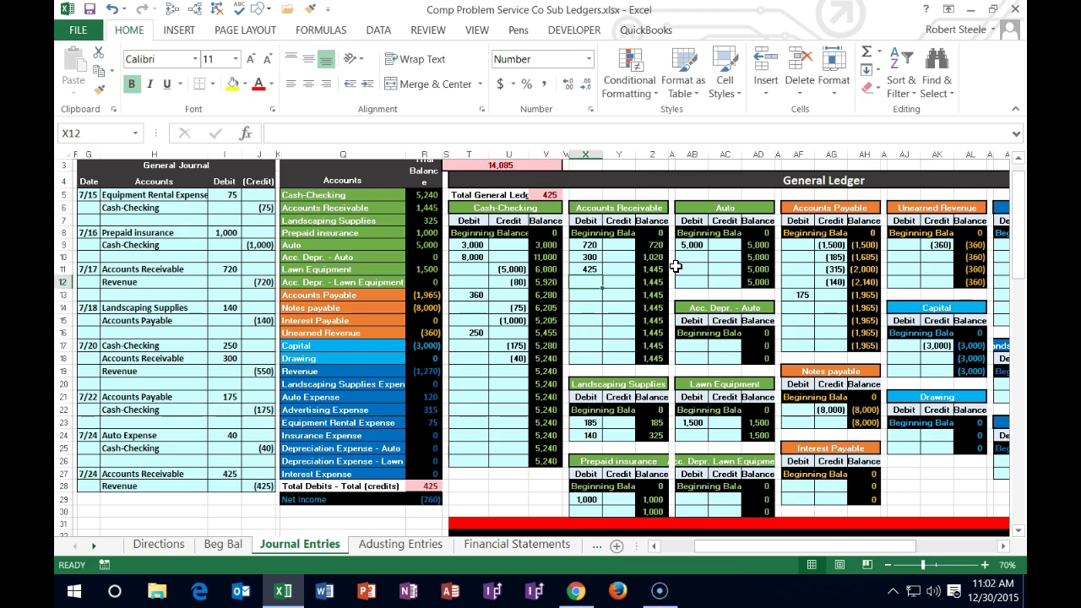
# Step: Post the 7/24 credit to the Revenue ledger by linking AO11 to J28 of the general journal
pyautogui.moveTo(145, 487); pyautogui.dragTo(248, 489)
pyautogui.moveTo(334, 370); pyautogui.dragTo(427, 378)
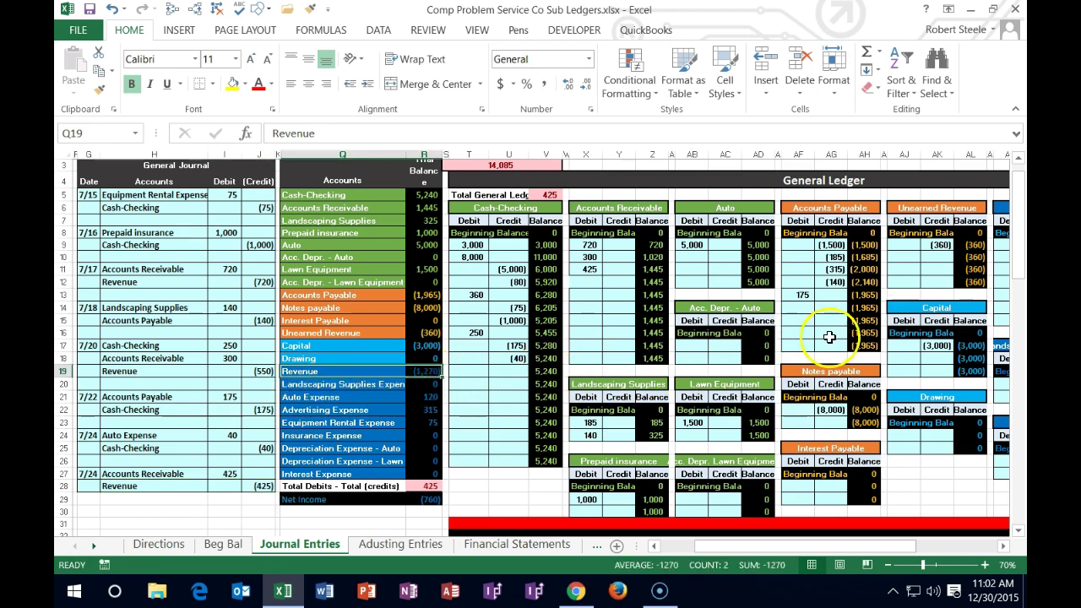
pyautogui.click(916, 309)
pyautogui.press('Right')
pyautogui.press('Right')
pyautogui.press('Right')
pyautogui.press('Right')
pyautogui.press('Right')
pyautogui.press('Right')
pyautogui.press('Up')
pyautogui.press('Up')
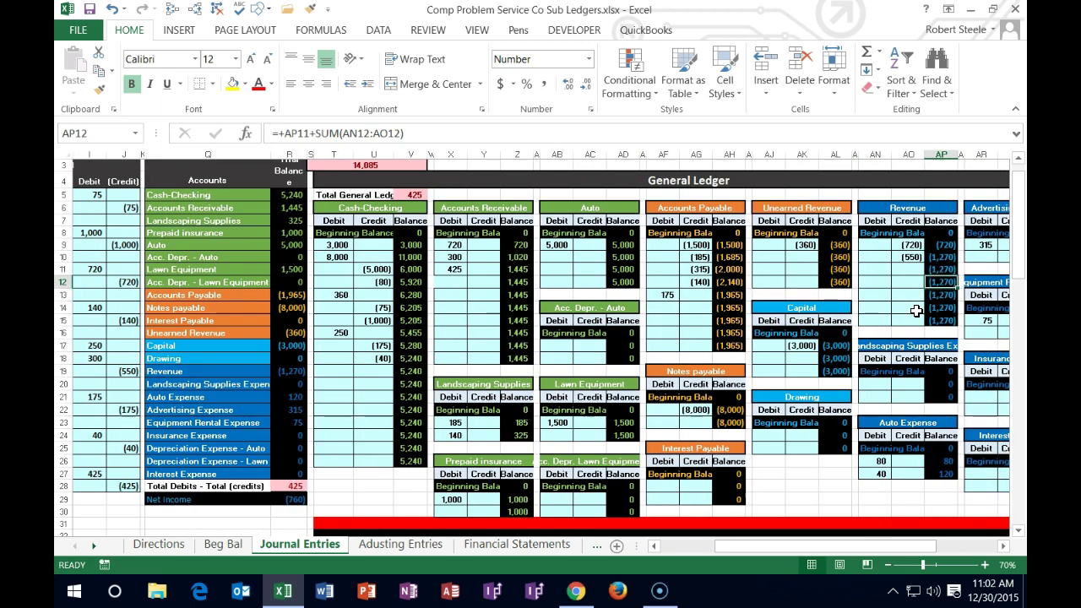
pyautogui.press('Up')
pyautogui.press('Left')
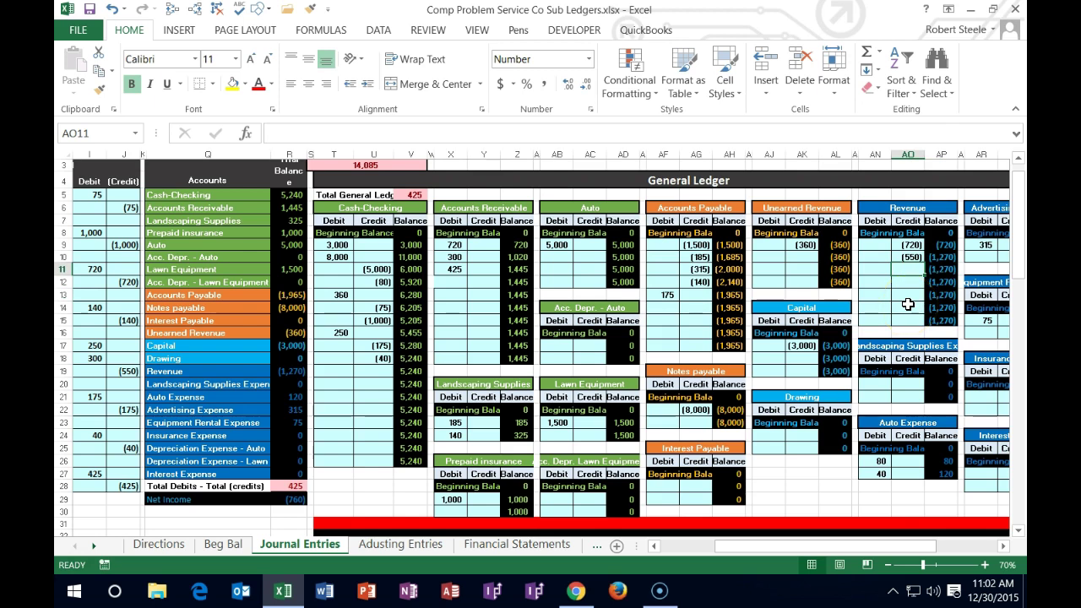
pyautogui.write('=')
pyautogui.press('Left')
pyautogui.press('Left')
pyautogui.press('Left')
pyautogui.press('Left')
pyautogui.press('Left')
pyautogui.press('Left')
pyautogui.press('Left')
pyautogui.press('Left')
pyautogui.press('Left')
pyautogui.press('Left')
pyautogui.press('Left')
pyautogui.press('Left')
pyautogui.press('Left')
pyautogui.press('Left')
pyautogui.press('Left')
pyautogui.press('Left')
pyautogui.press('Left')
pyautogui.press('Left')
pyautogui.press('Left')
pyautogui.press('Left')
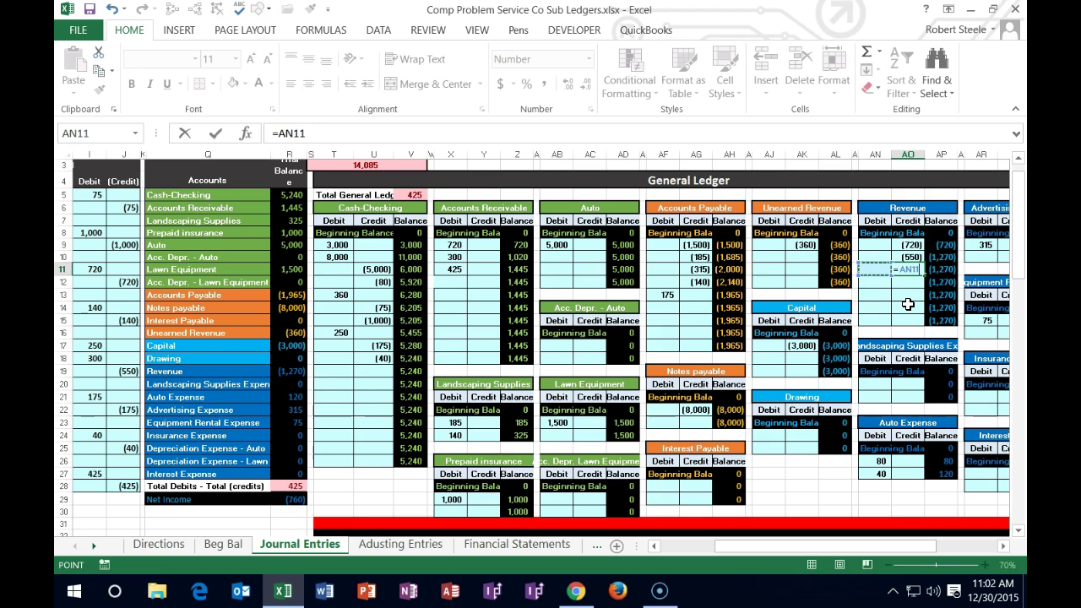
pyautogui.press('Left')
pyautogui.press('Left')
pyautogui.press('Left')
pyautogui.press('Left')
pyautogui.press('Left')
pyautogui.press('Left')
pyautogui.press('Left')
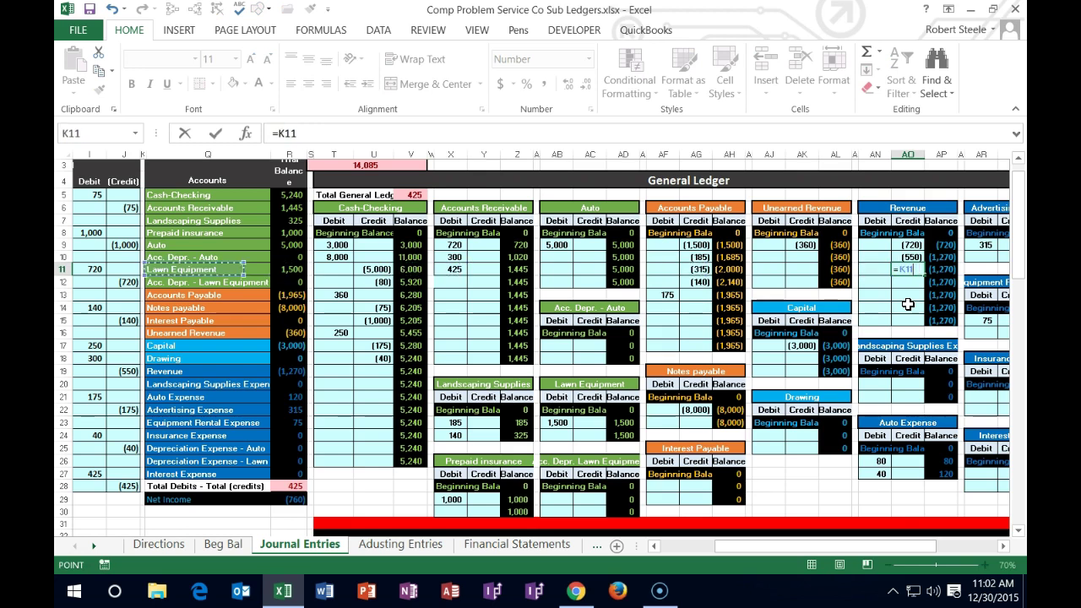
pyautogui.press('Down')
pyautogui.press('Down')
pyautogui.press('Down')
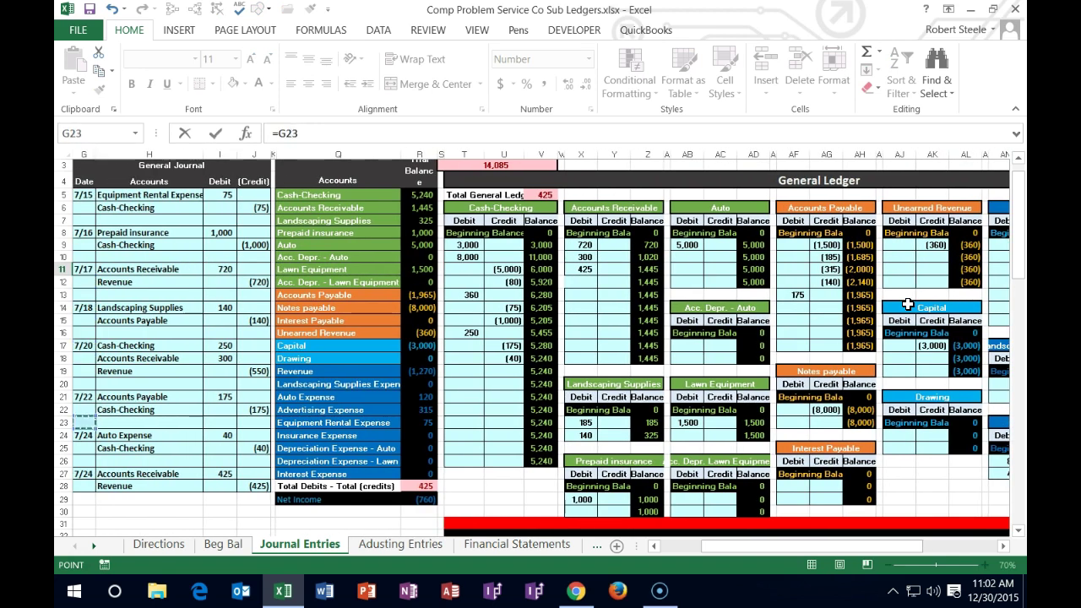
pyautogui.press('Down')
pyautogui.press('Right')
pyautogui.press('Right')
pyautogui.press('Right')
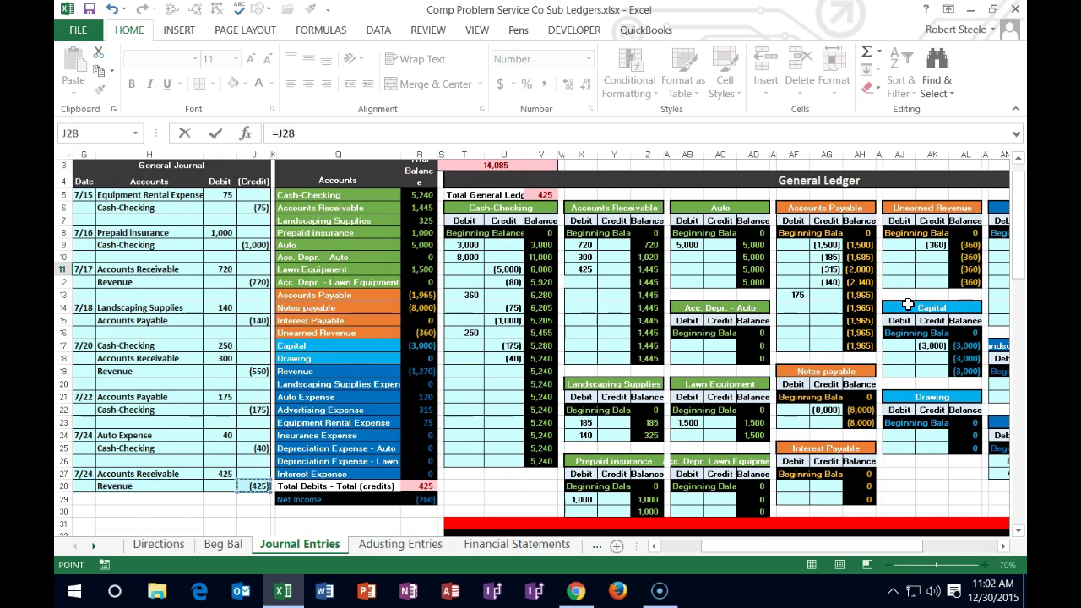
pyautogui.press('Return')
# Step: Check the new credit in the Revenue ledger against the running balance before and after it
pyautogui.press('Right')
pyautogui.press('Left')
pyautogui.press('Up')
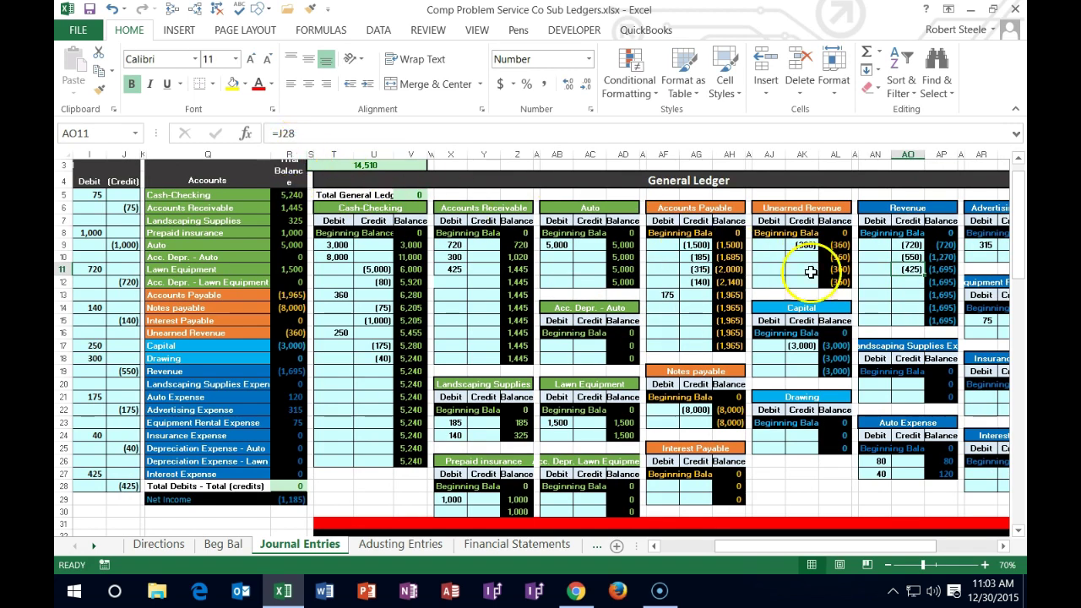
pyautogui.click(943, 257)
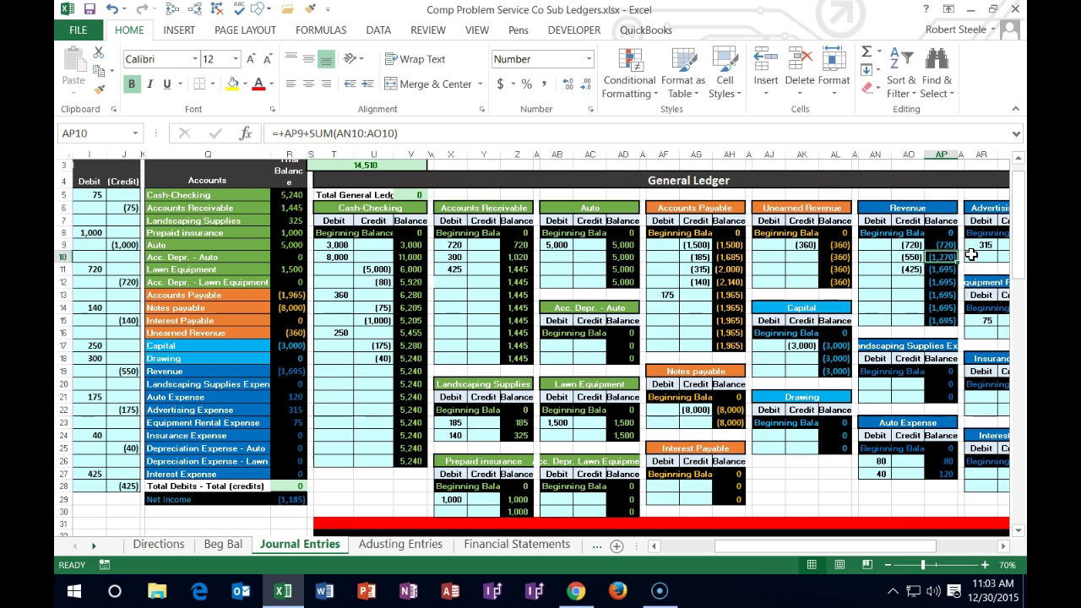
pyautogui.press('Left')
pyautogui.press('Down')
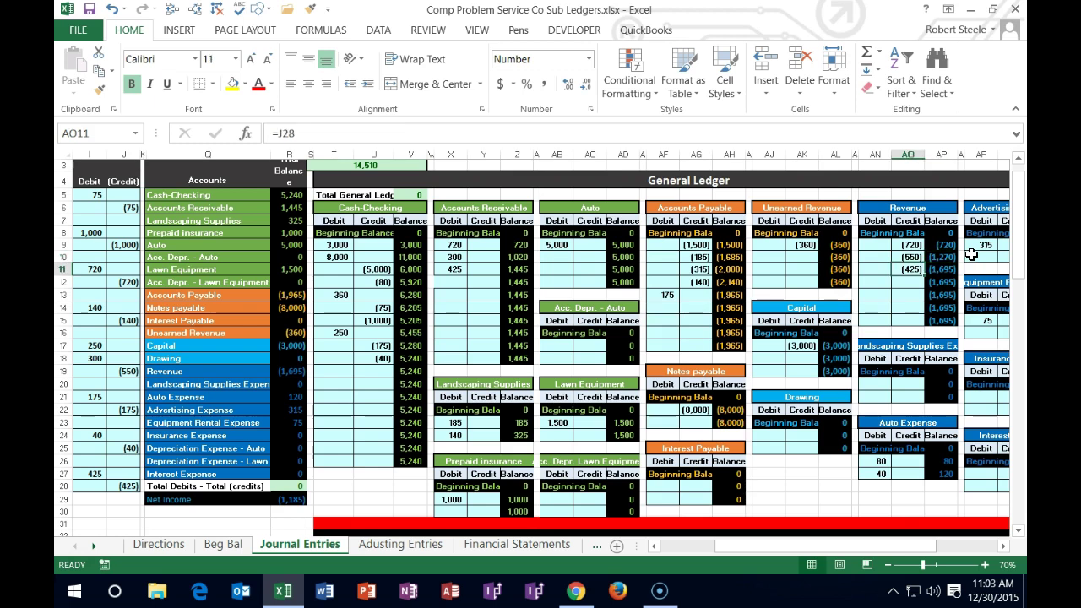
pyautogui.press('Right')
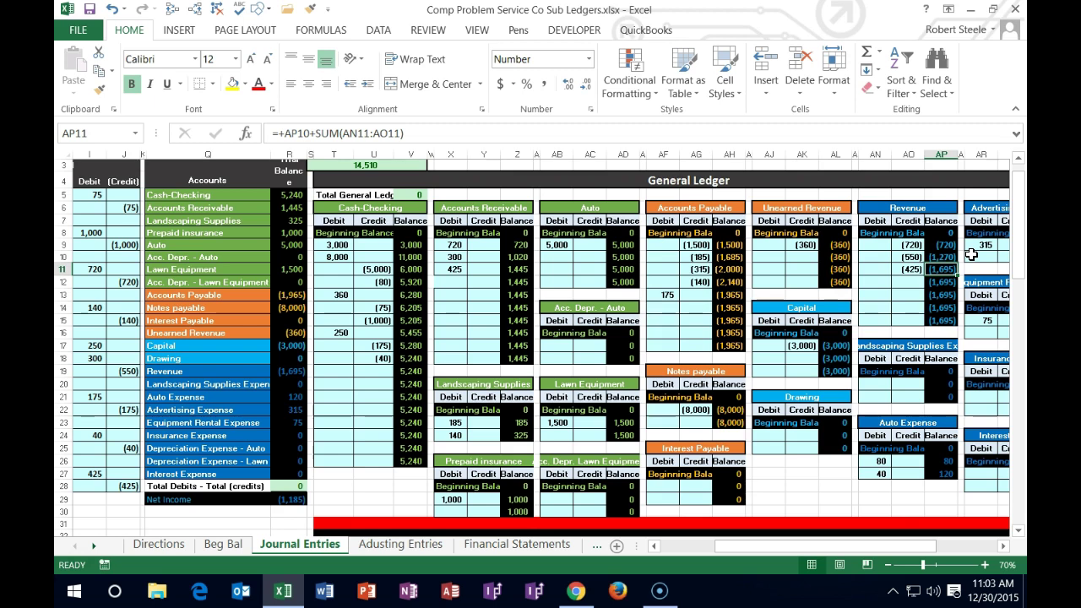
# Step: Examine the revenue and expense balances in R19:R27 of the trial balance and the net income in R29
pyautogui.click(291, 371)
pyautogui.moveTo(289, 372); pyautogui.dragTo(291, 470)
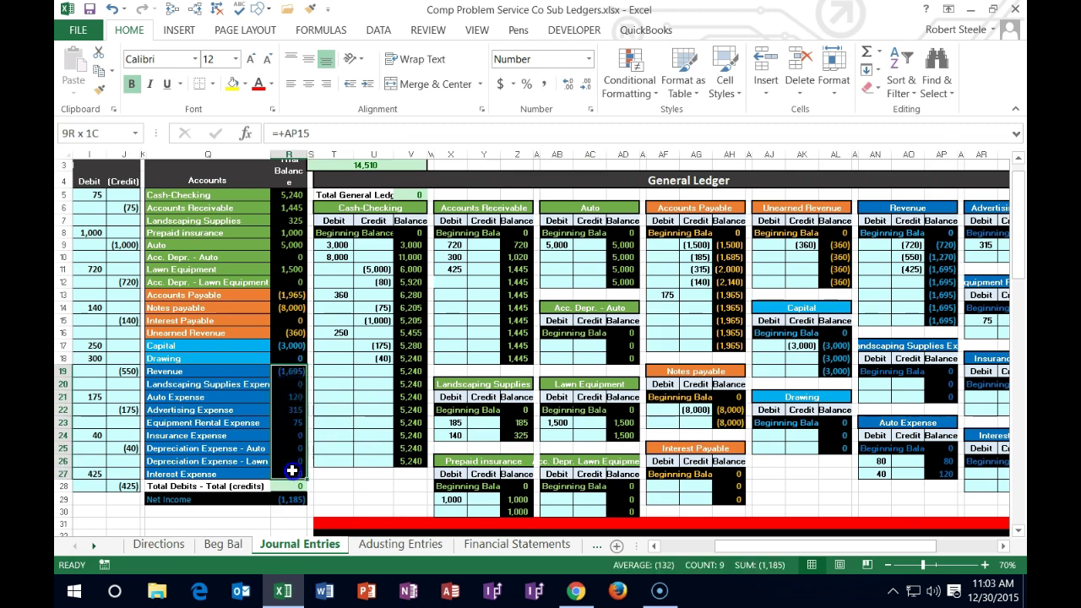
pyautogui.click(292, 372)
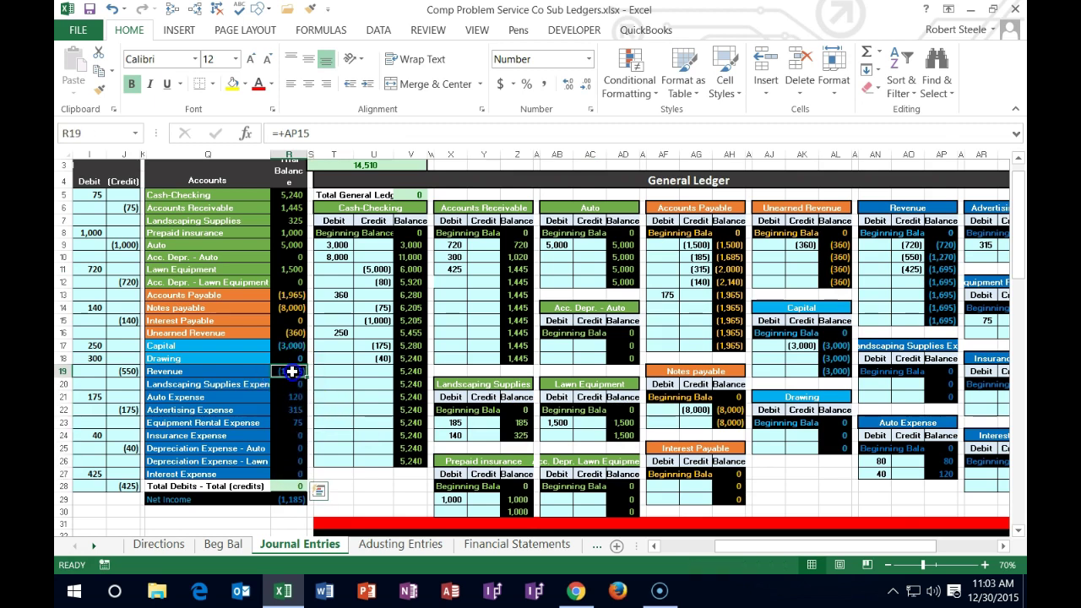
pyautogui.moveTo(291, 372); pyautogui.dragTo(292, 470)
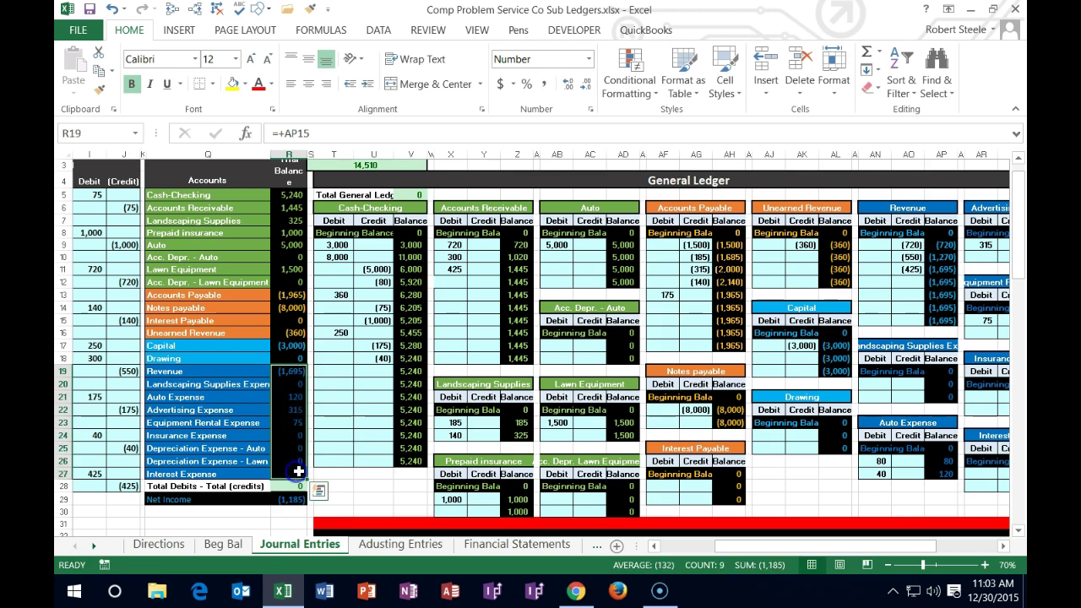
pyautogui.click(290, 500)
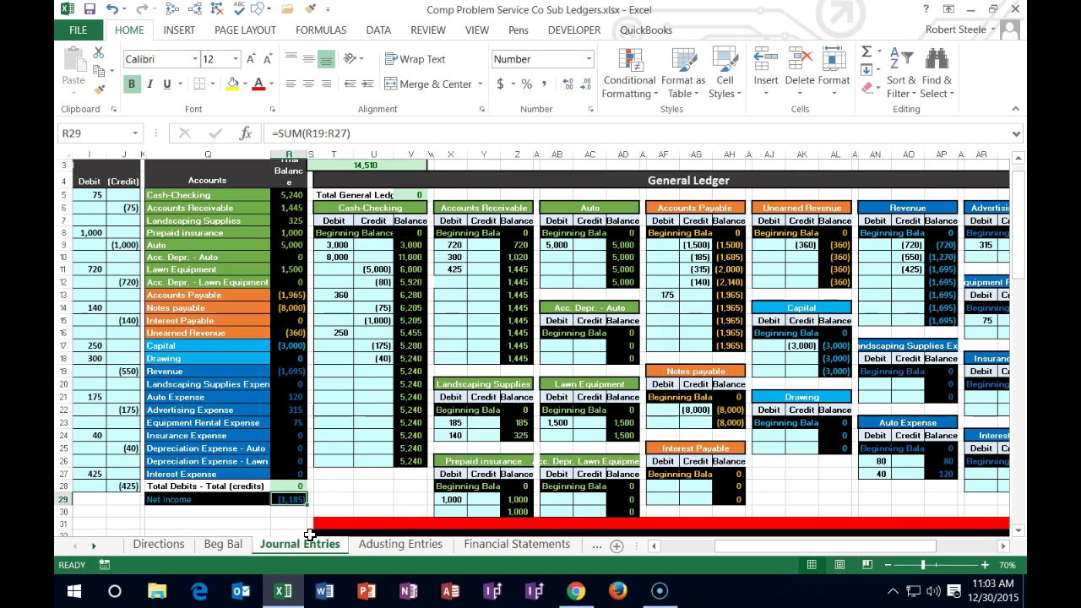
# Step: Return the worksheet zoom to 100% and bring the general journal back into view beside the trial balance
pyautogui.click(985, 564)
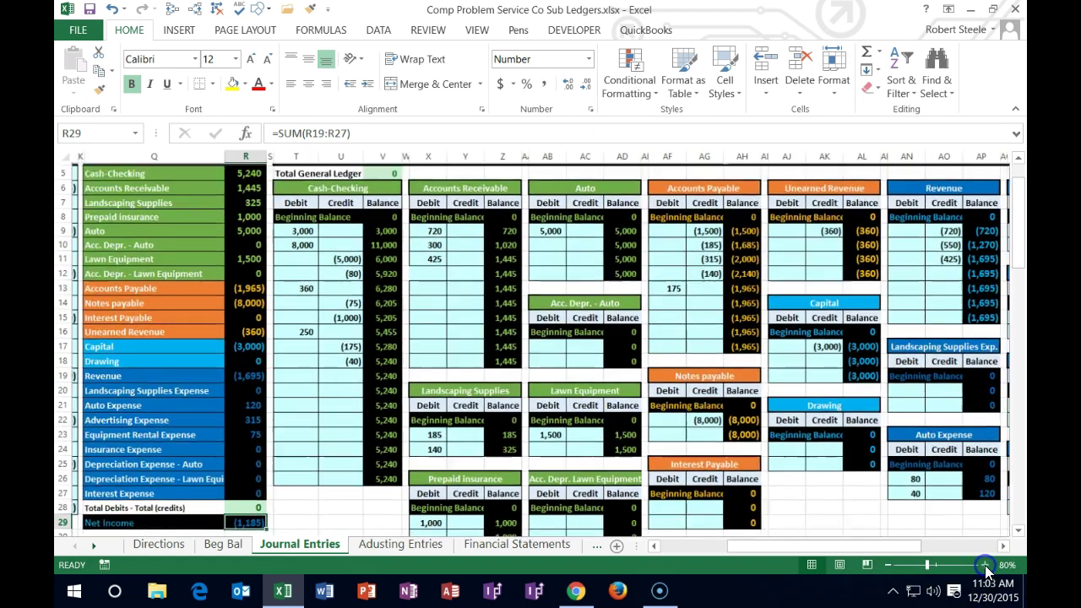
pyautogui.click(985, 564)
pyautogui.click(985, 565)
pyautogui.moveTo(883, 548); pyautogui.dragTo(783, 557)
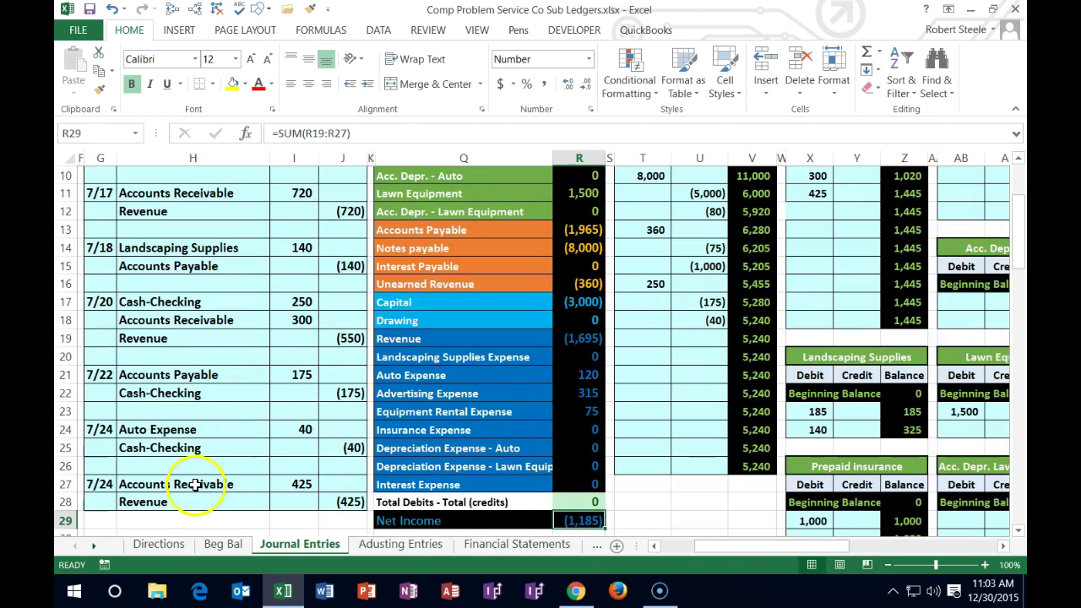
# Step: Trace the 7/24 Accounts Receivable debit from the journal and transaction list to the Accounts Receivable ledger and trial balance
pyautogui.moveTo(195, 484); pyautogui.dragTo(293, 488)
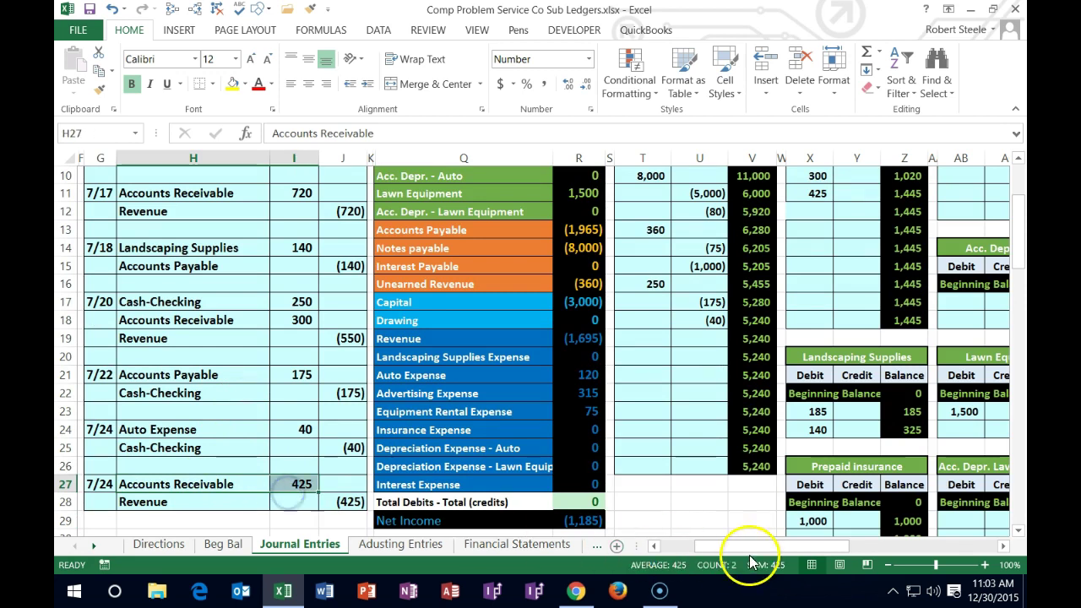
pyautogui.moveTo(748, 551); pyautogui.dragTo(715, 552)
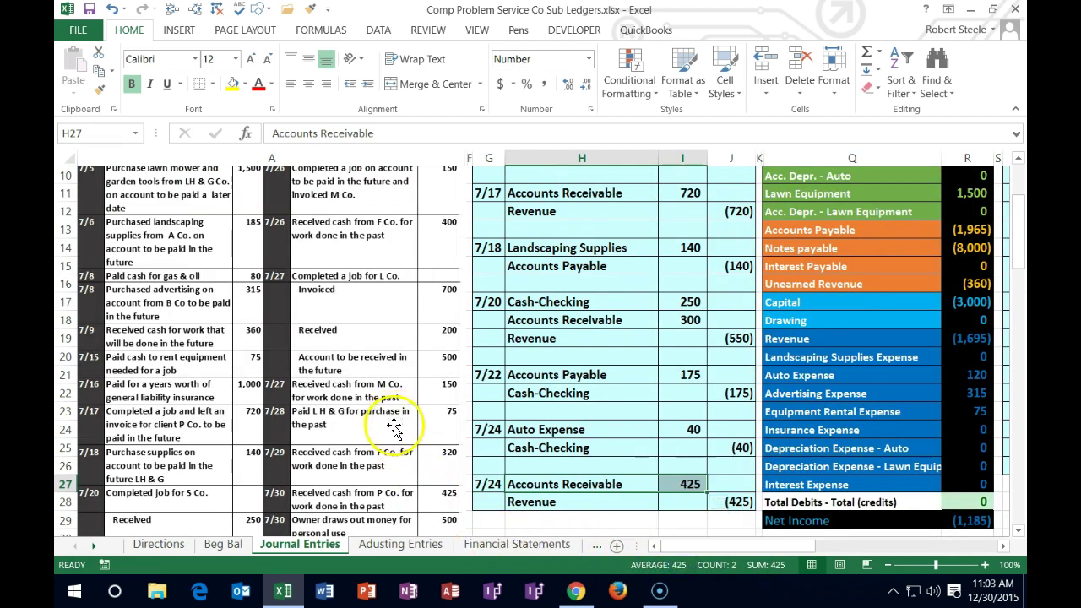
pyautogui.scroll(1, 394, 427)
pyautogui.scroll(1, 395, 426)
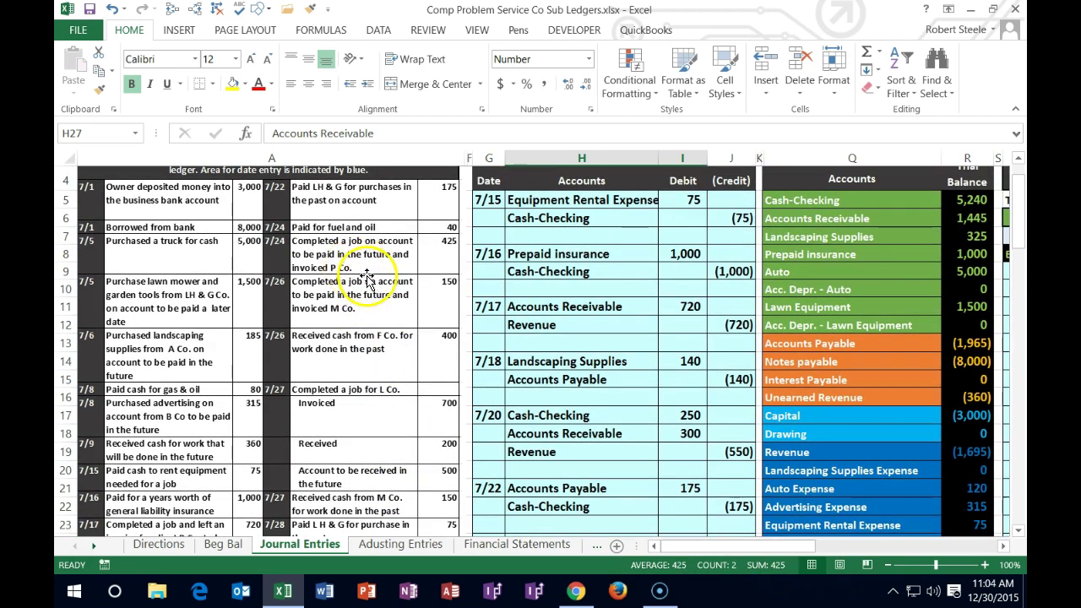
pyautogui.moveTo(798, 546); pyautogui.dragTo(870, 564)
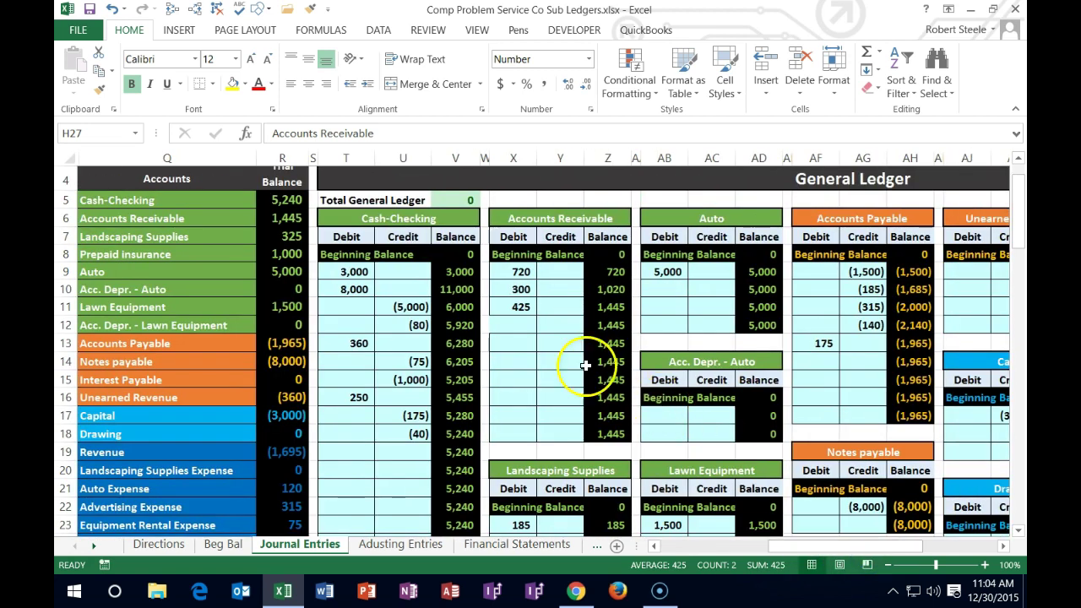
pyautogui.click(516, 310)
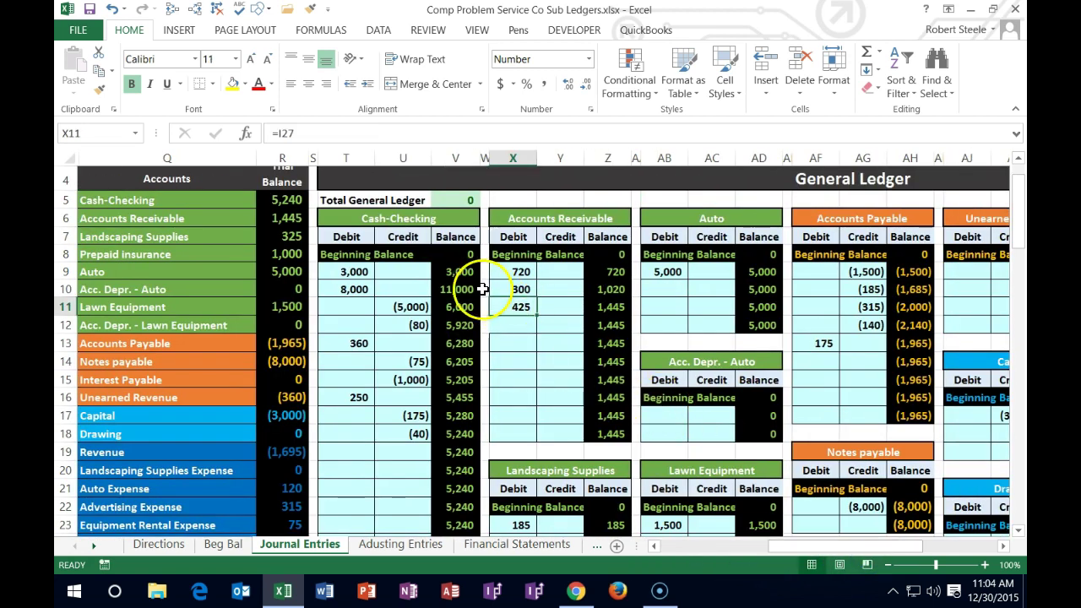
pyautogui.click(293, 221)
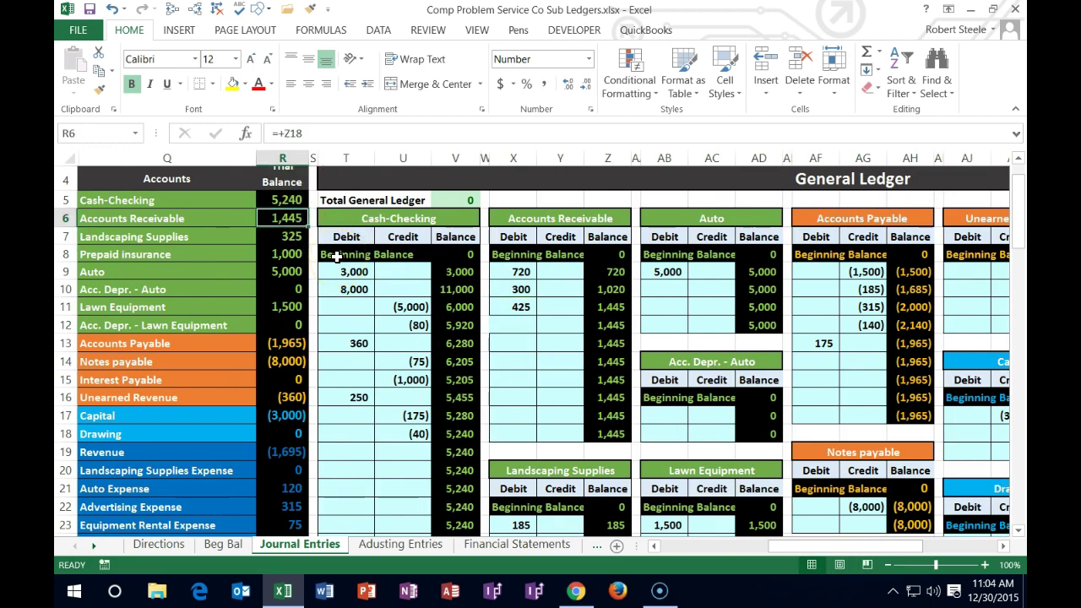
pyautogui.click(517, 308)
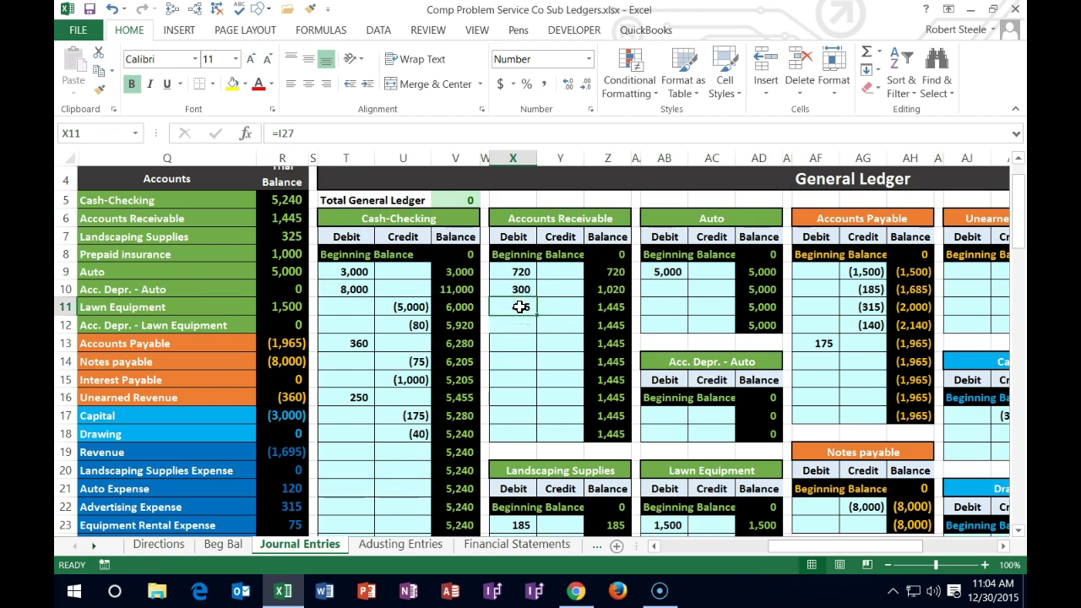
# Step: Post the 7/24 job to P Co.'s accounts receivable subsidiary ledger by linking debit cell T38 to X11
pyautogui.scroll(-8, 517, 306)
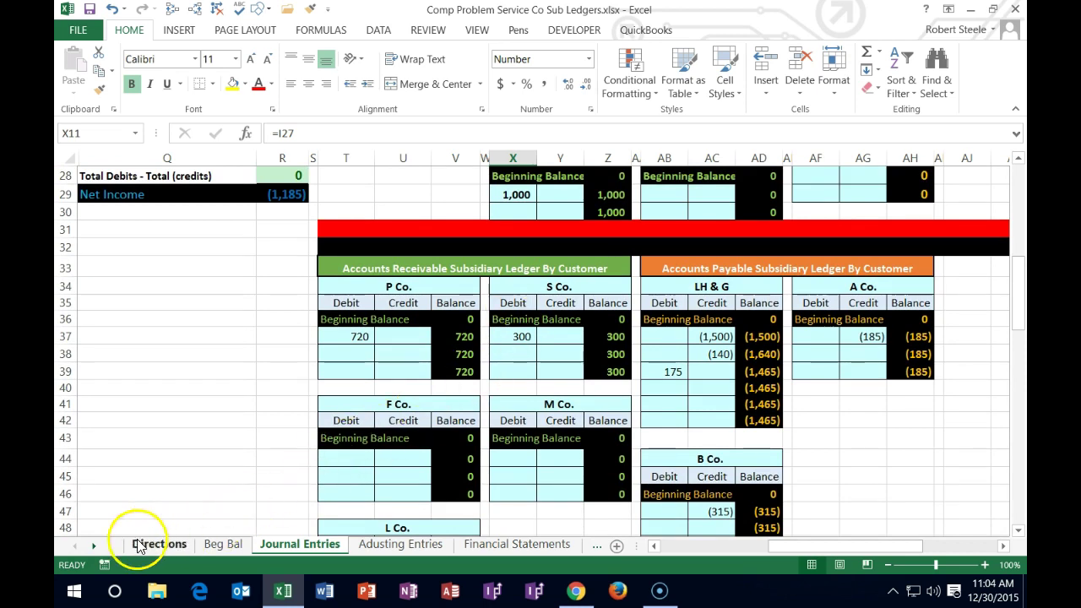
pyautogui.scroll(1, 348, 404)
pyautogui.click(349, 405)
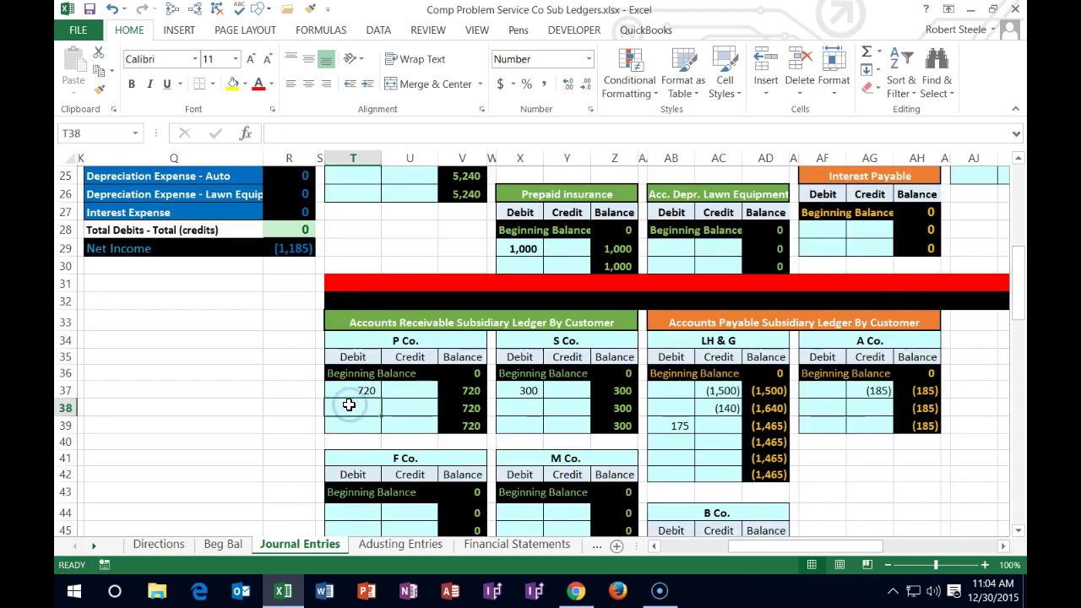
pyautogui.write('=')
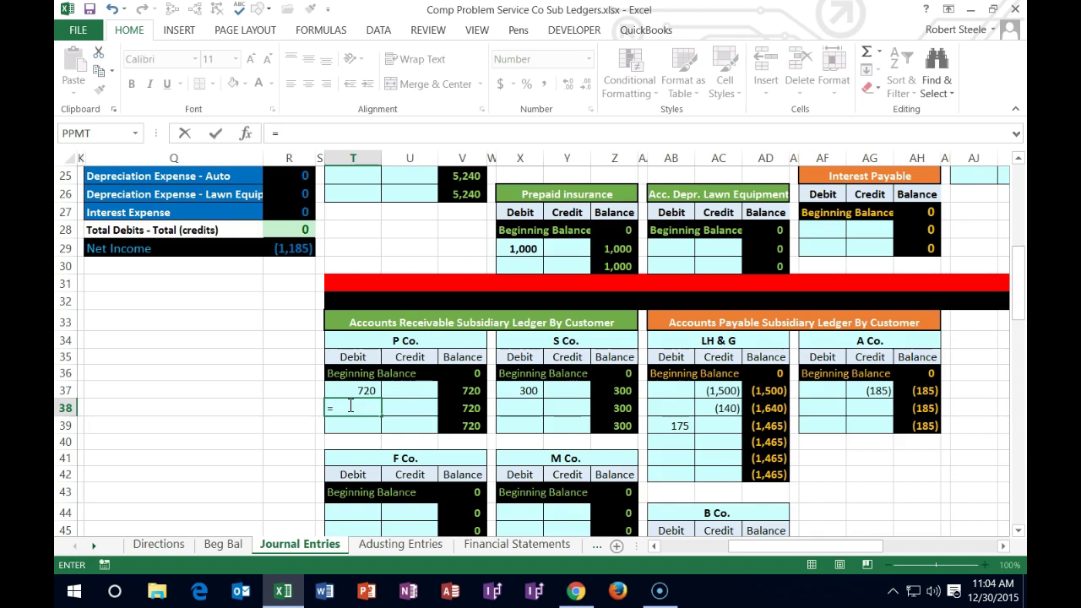
pyautogui.scroll(8, 348, 414)
pyautogui.click(522, 383)
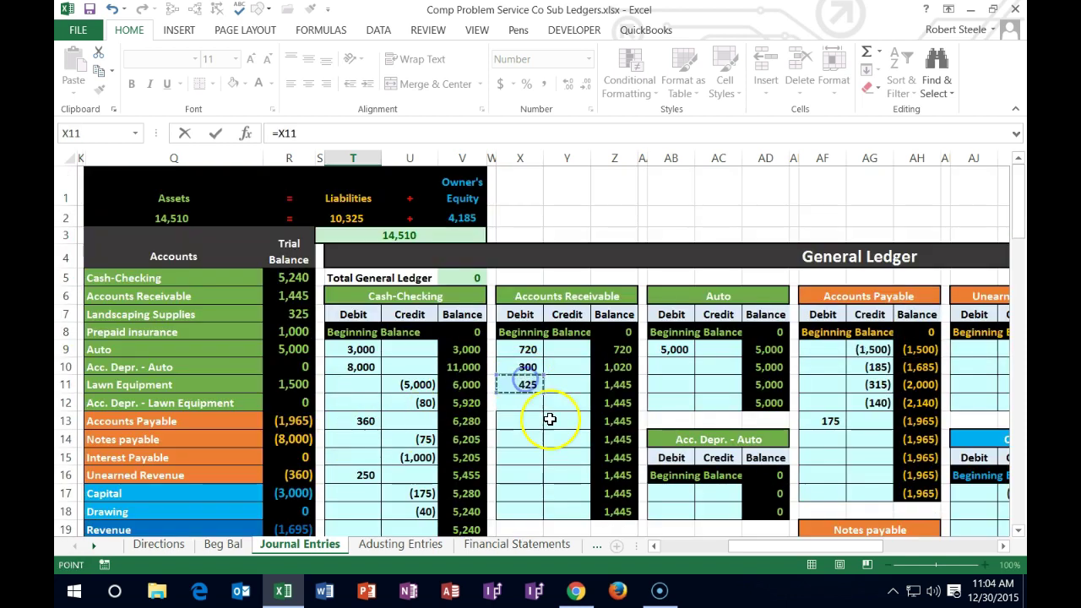
pyautogui.click(546, 379)
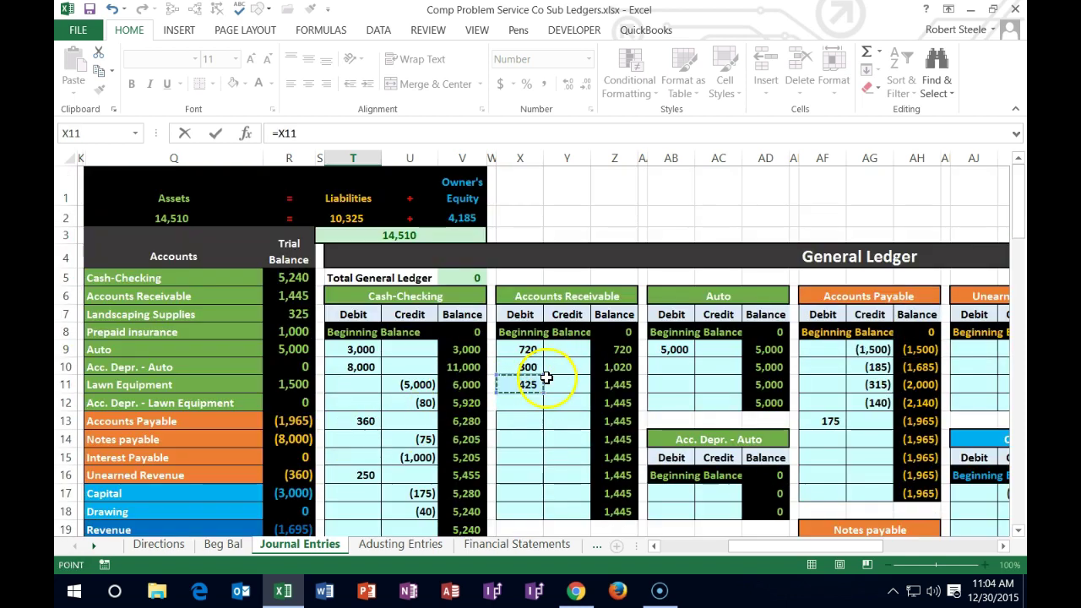
pyautogui.press('Return')
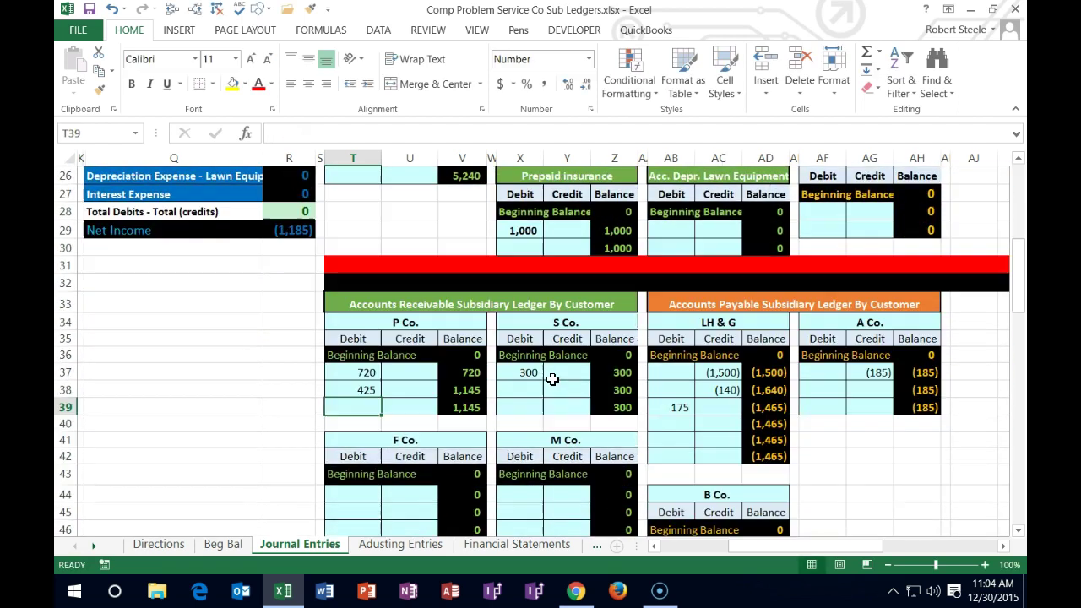
# Step: Check P Co.'s subsidiary ledger balance in V39 against its two debit entries
pyautogui.click(479, 412)
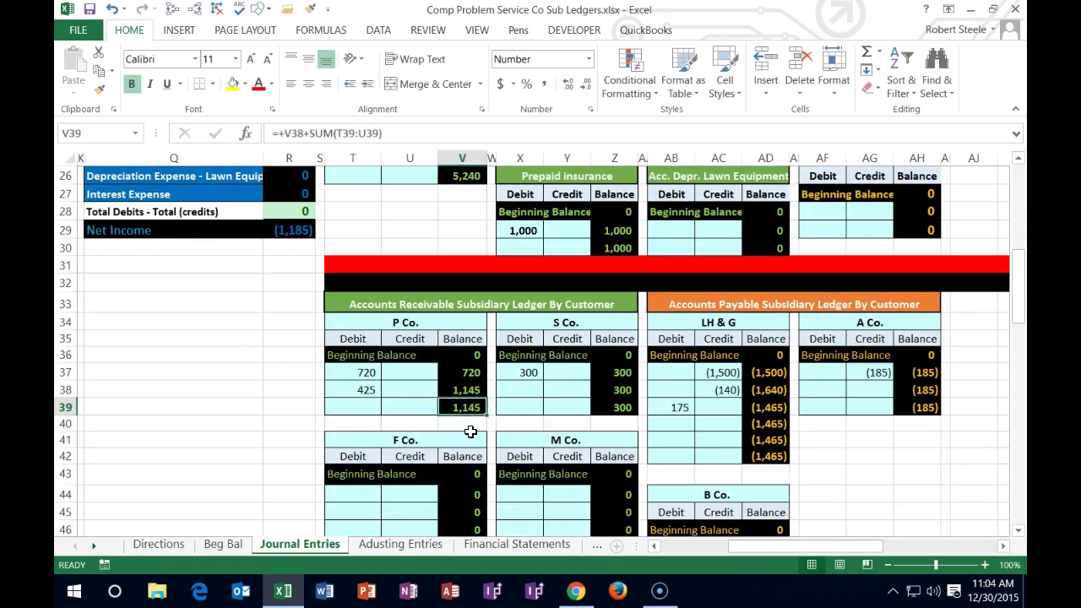
pyautogui.moveTo(341, 372); pyautogui.dragTo(340, 387)
pyautogui.click(463, 408)
pyautogui.scroll(7, 444, 431)
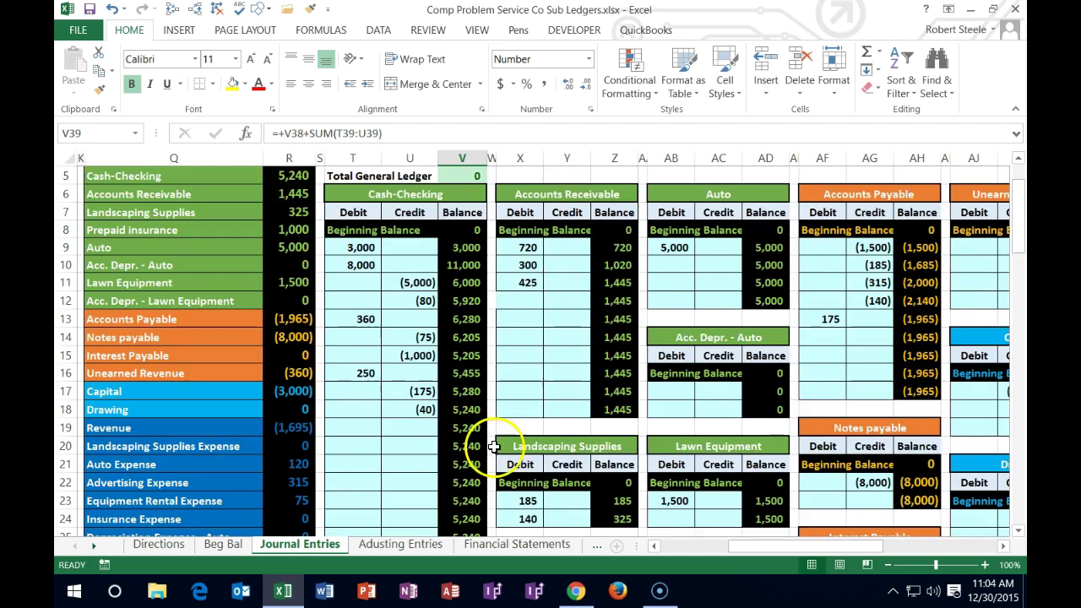
# Step: Compare the accounts receivable subsidiary total in Z55 and its formula with the general ledger balance in Z18 and trial balance cell R6
pyautogui.moveTo(803, 549); pyautogui.dragTo(714, 549)
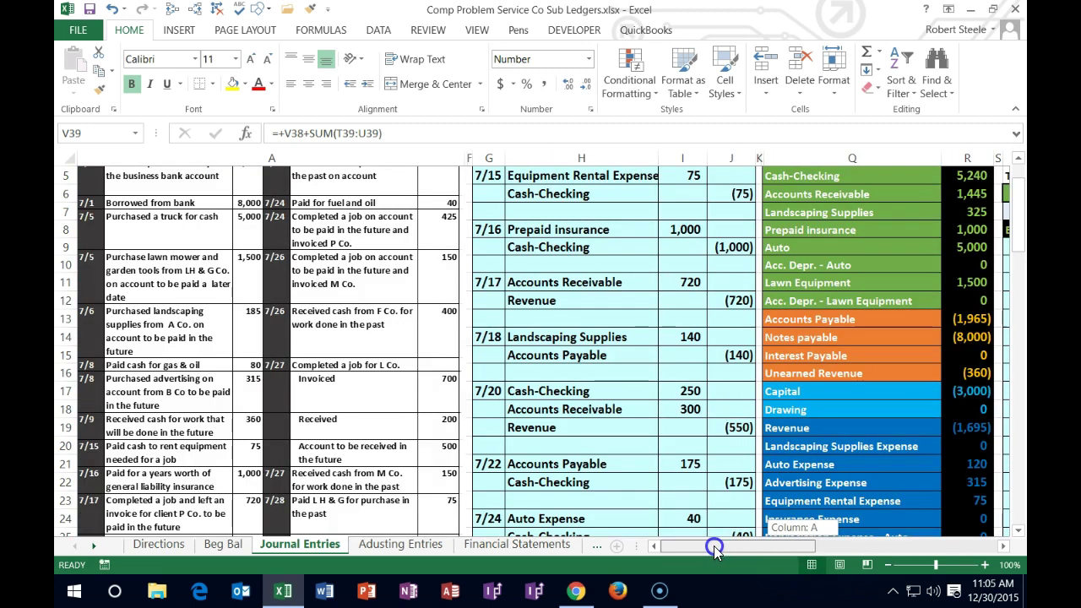
pyautogui.hscroll(8, 810, 524)
pyautogui.scroll(-11, 767, 518)
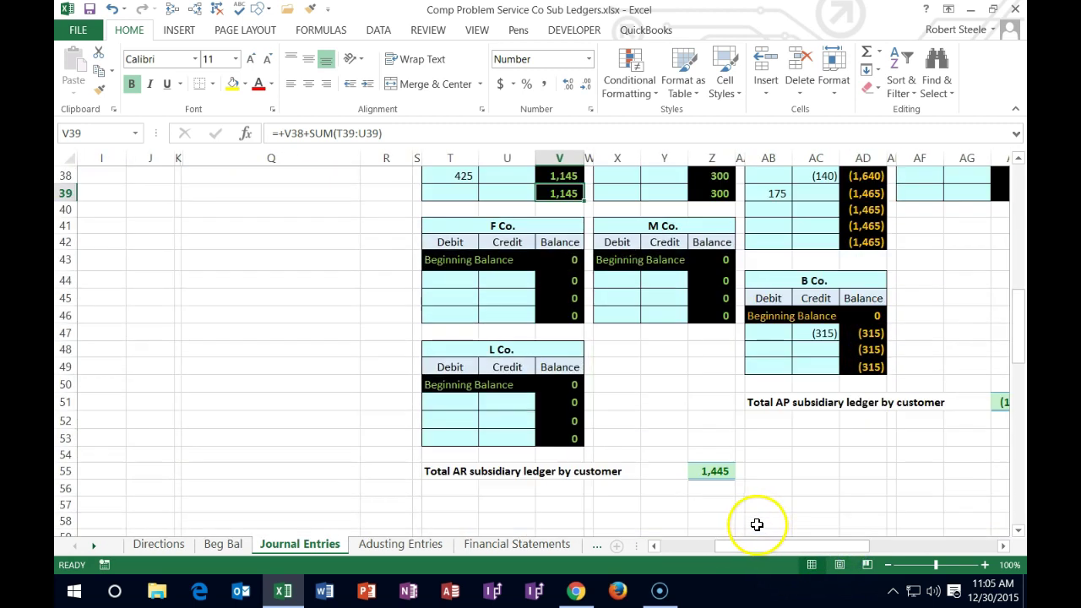
pyautogui.doubleClick(714, 471)
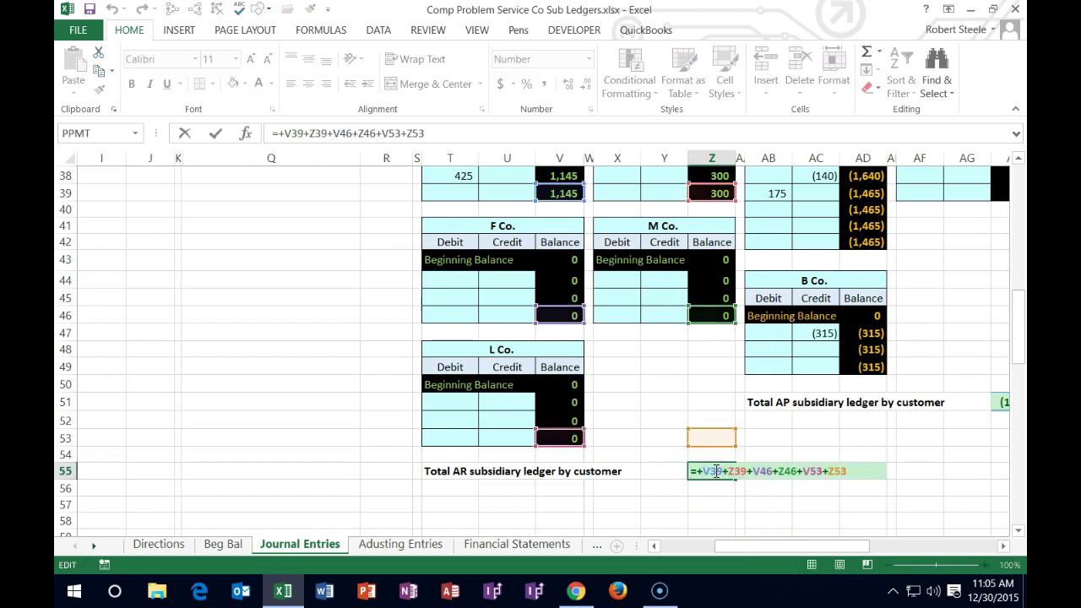
pyautogui.press('Return')
pyautogui.scroll(1, 666, 502)
pyautogui.scroll(11, 667, 502)
pyautogui.click(718, 412)
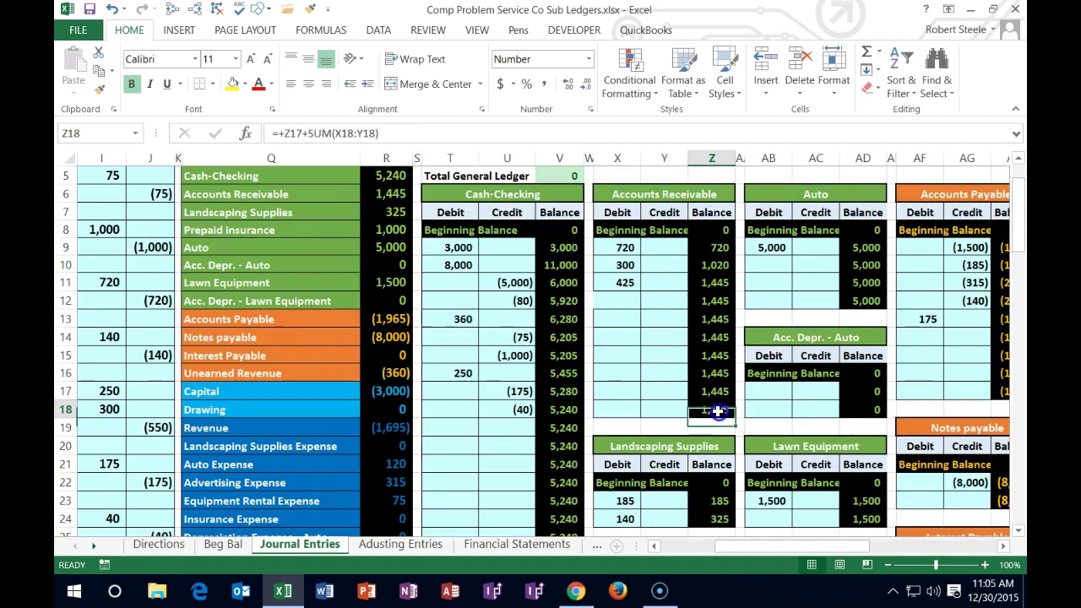
pyautogui.scroll(1, 736, 424)
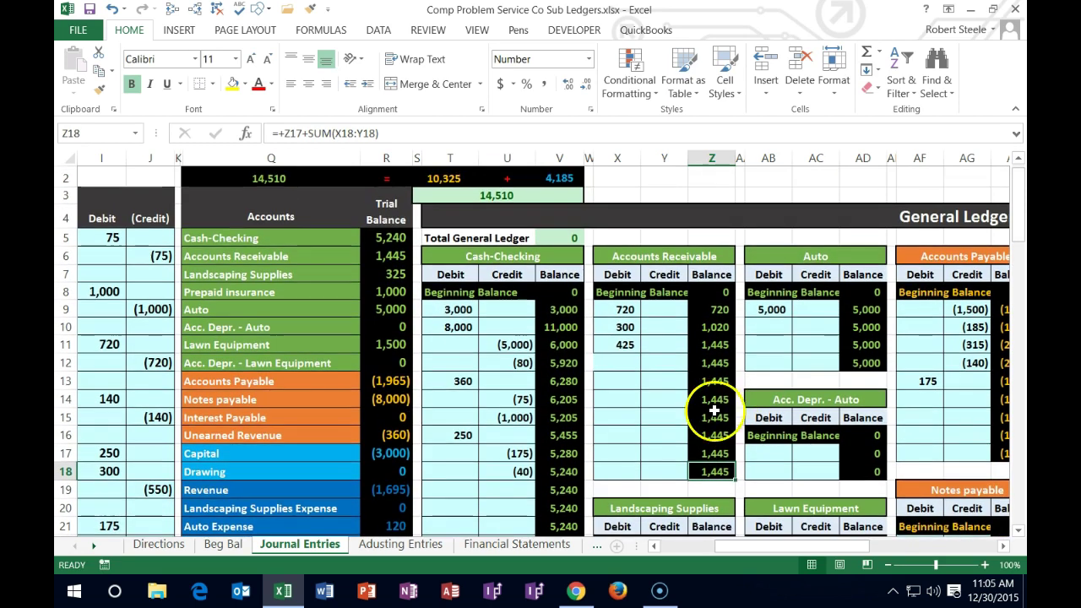
pyautogui.click(380, 258)
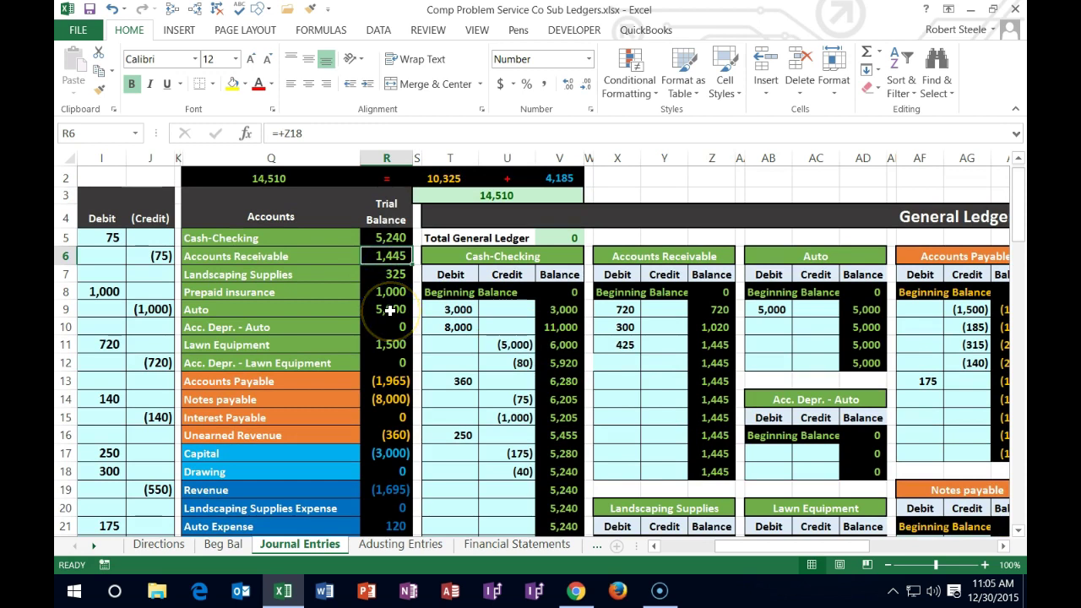
# Step: Unhide columns L to P, the blank general journal section between the filled journal and the trial balance
pyautogui.press('Left')
pyautogui.press('Home')
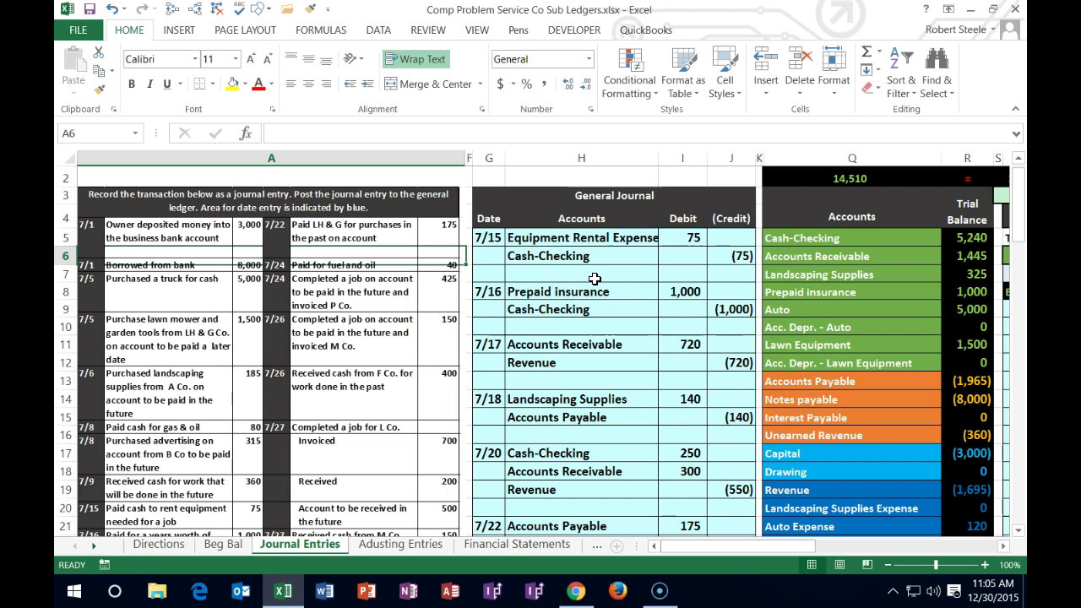
pyautogui.click(635, 258)
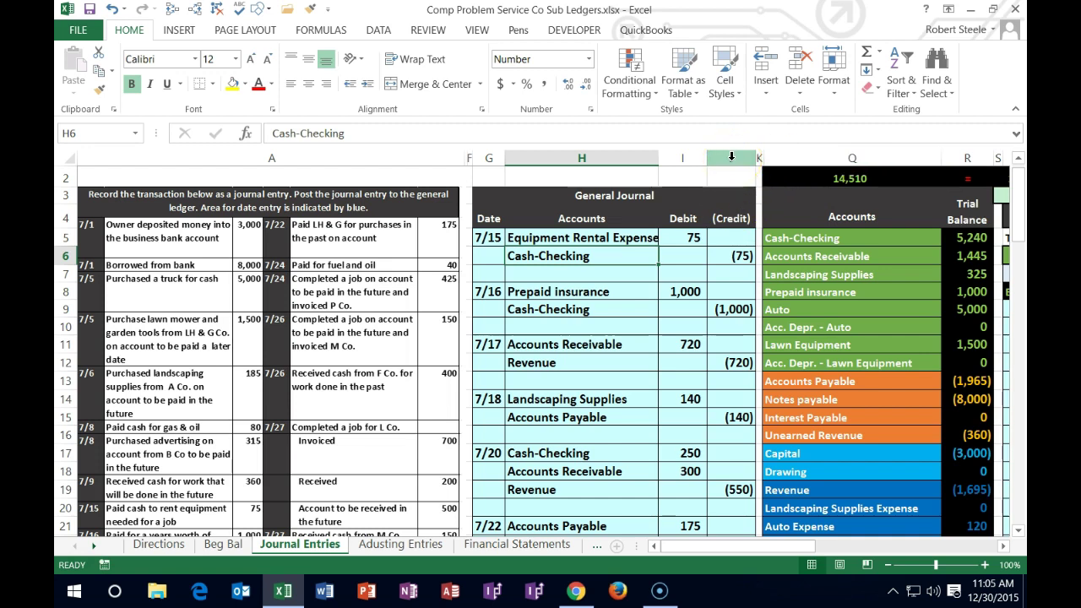
pyautogui.click(728, 160)
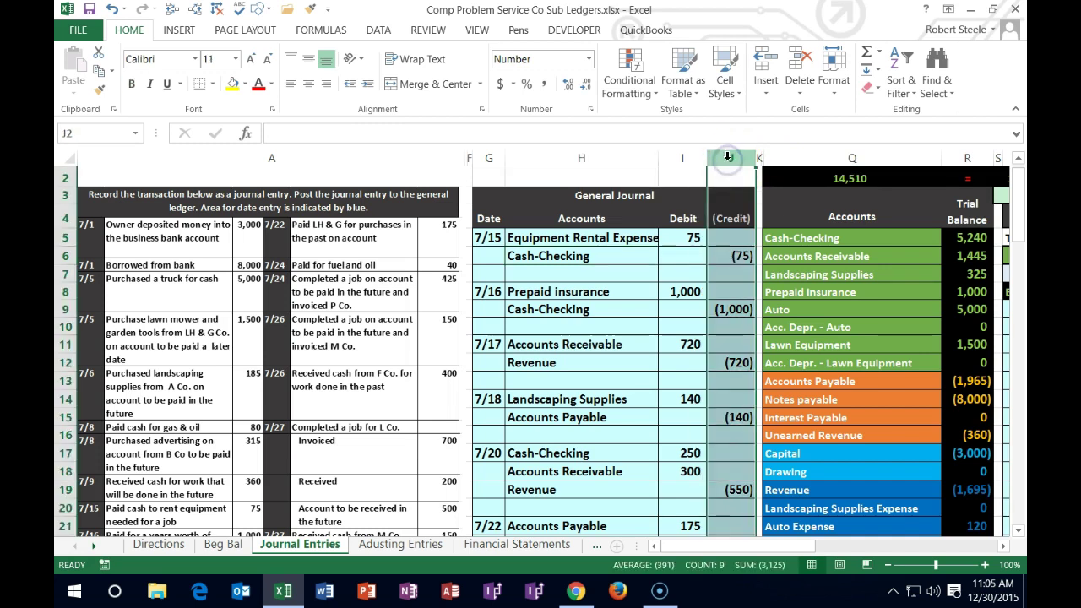
pyautogui.moveTo(727, 160); pyautogui.dragTo(793, 161)
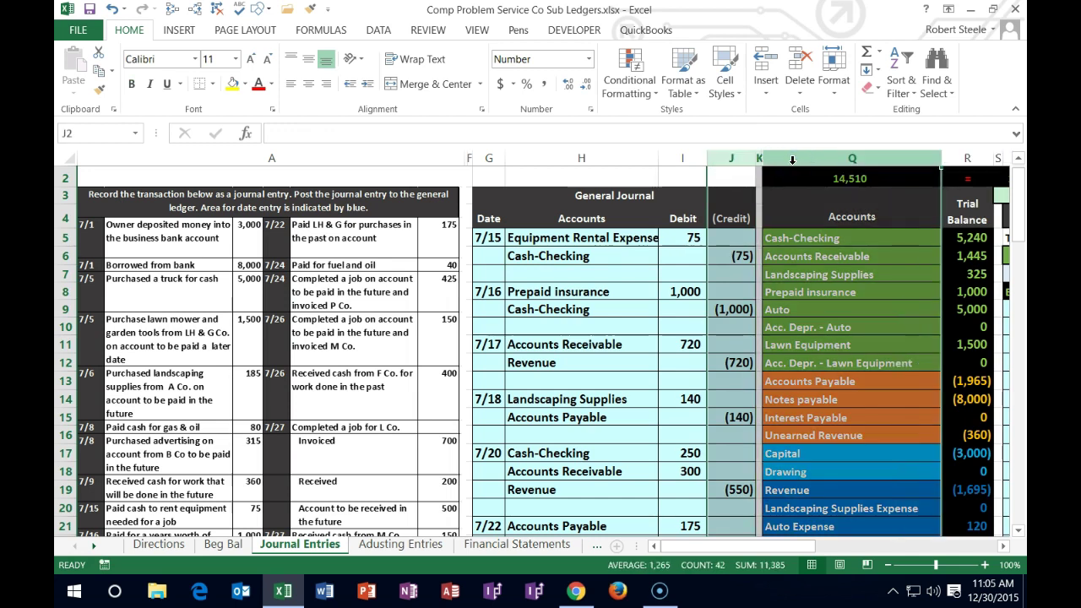
pyautogui.rightClick(796, 201)
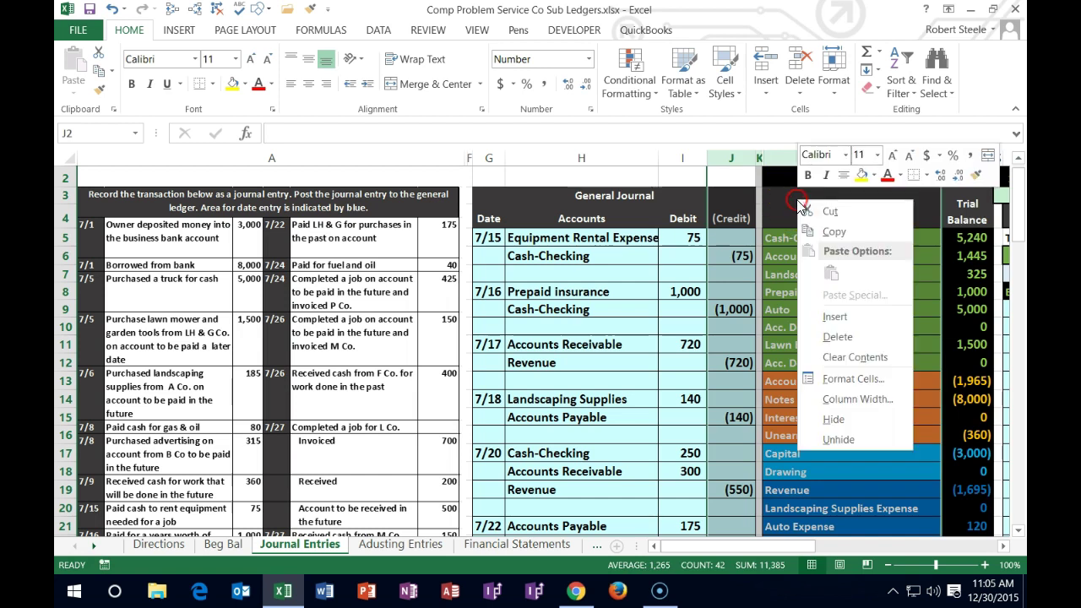
pyautogui.click(821, 445)
pyautogui.click(820, 442)
pyautogui.moveTo(799, 553)
pyautogui.mouseDown()
pyautogui.moveTo(816, 550)
pyautogui.moveTo(802, 552)
pyautogui.mouseUp()
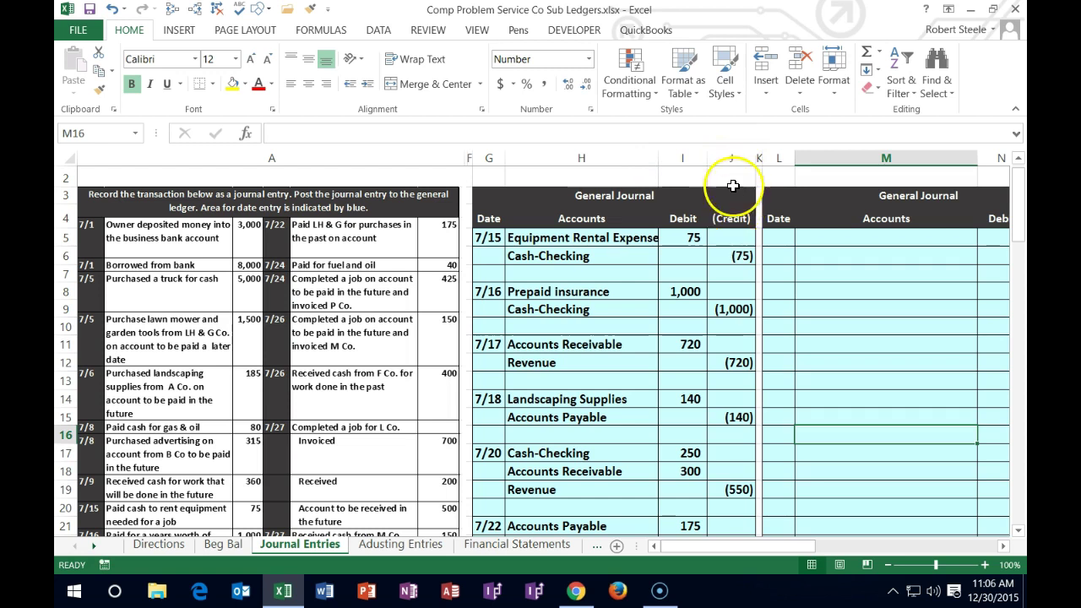
# Step: Hide columns F to J, which hold the filled general journal section, leaving the blank section beside the transaction list
pyautogui.click(730, 158)
pyautogui.moveTo(731, 160); pyautogui.dragTo(470, 162)
pyautogui.rightClick(533, 219)
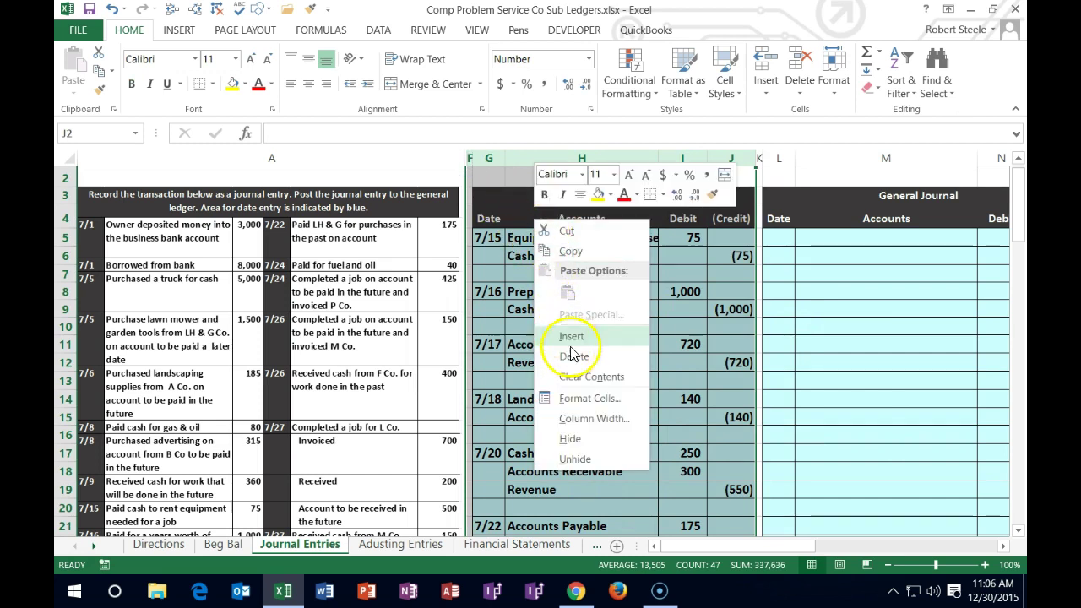
pyautogui.click(574, 439)
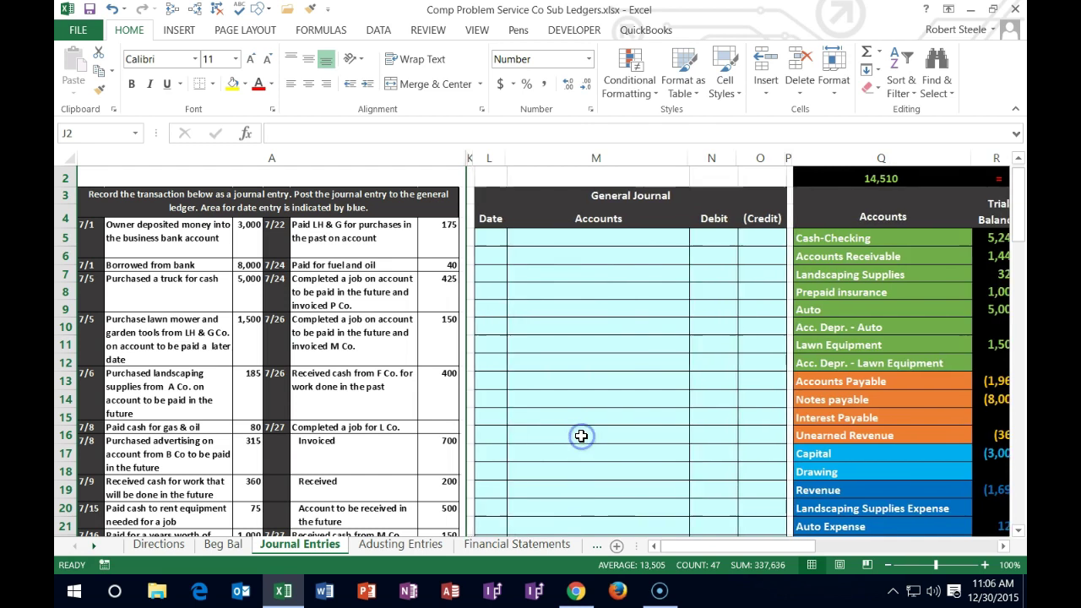
pyautogui.click(592, 432)
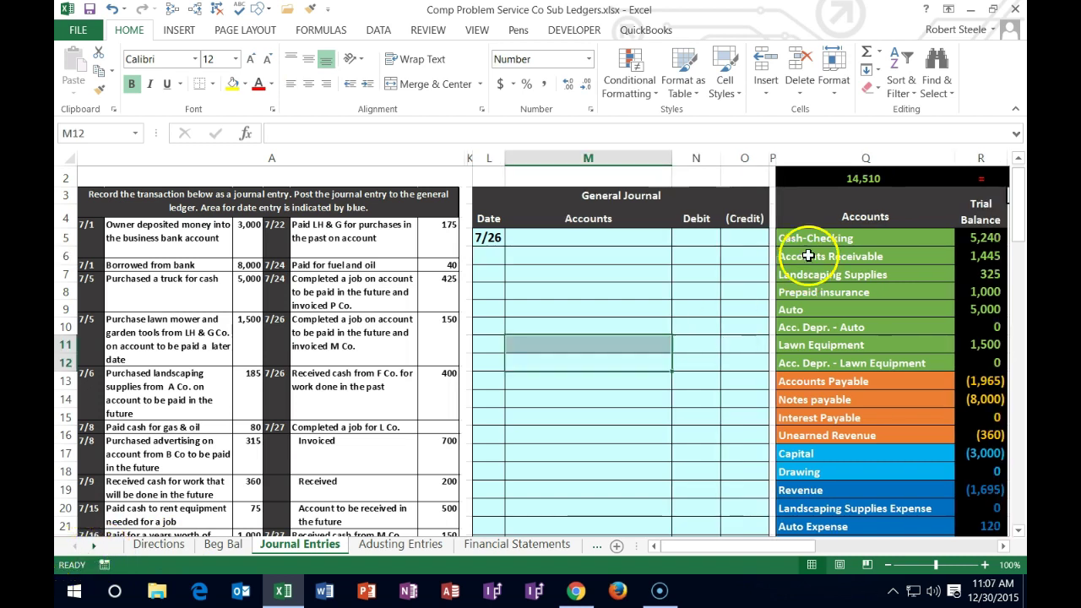
# Step: Check the Cash-Checking and Accounts Receivable balances in the trial balance for the 7/26 job on account
pyautogui.moveTo(812, 238); pyautogui.dragTo(963, 239)
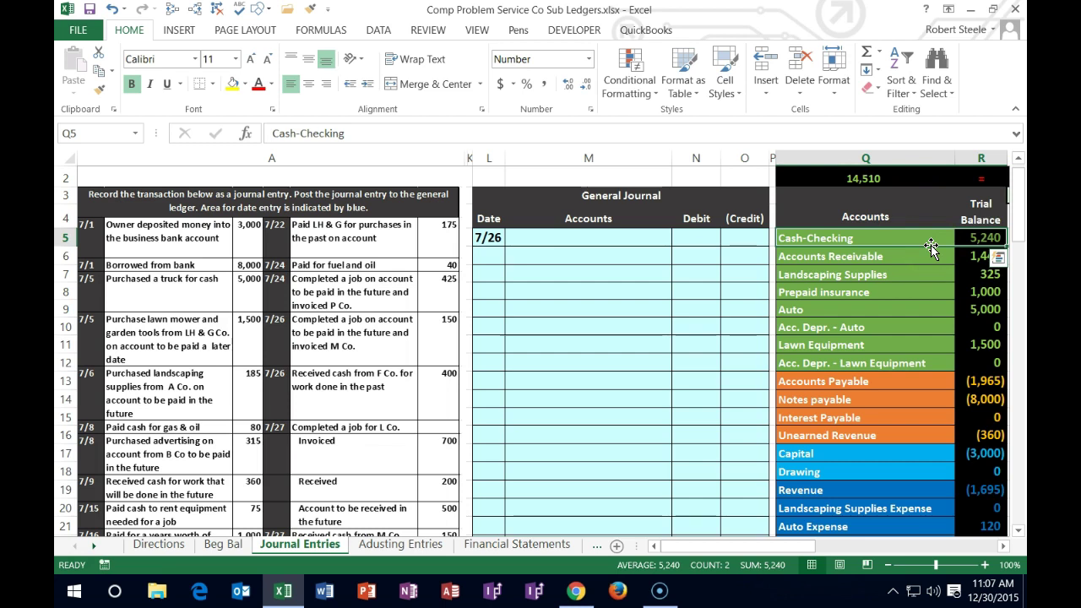
pyautogui.click(903, 255)
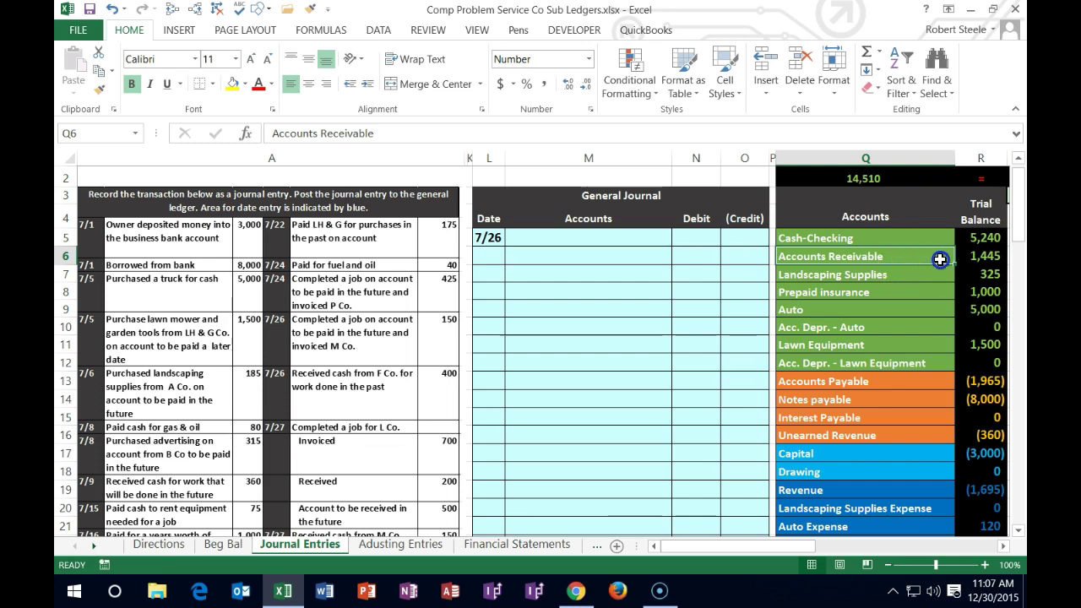
pyautogui.moveTo(907, 258); pyautogui.dragTo(979, 256)
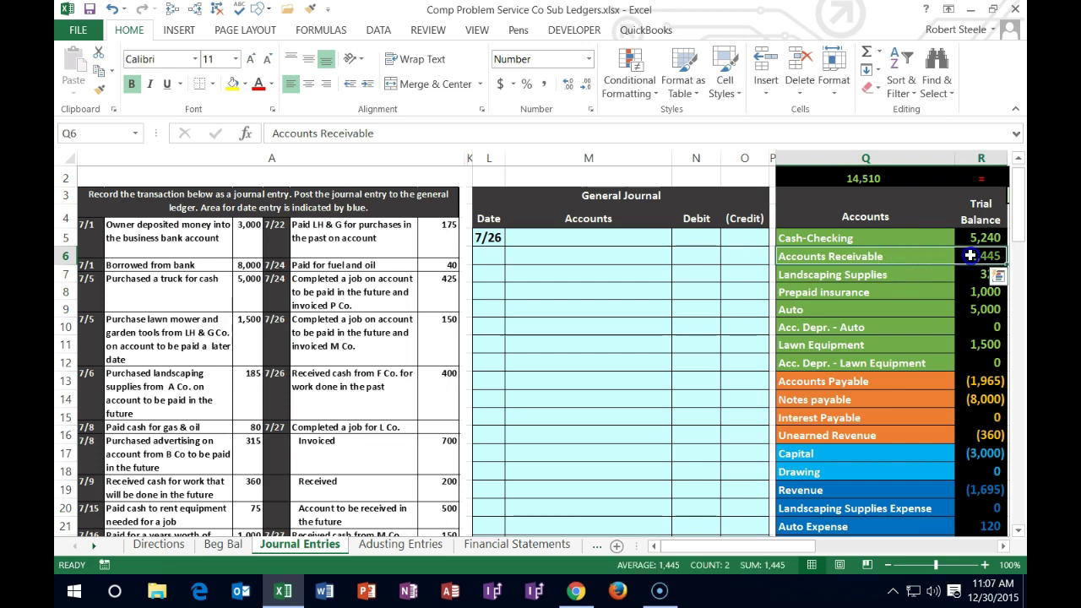
# Step: Copy Accounts Receivable from the trial balance into journal cell M5 as values for the 7/26 entry
pyautogui.click(906, 255)
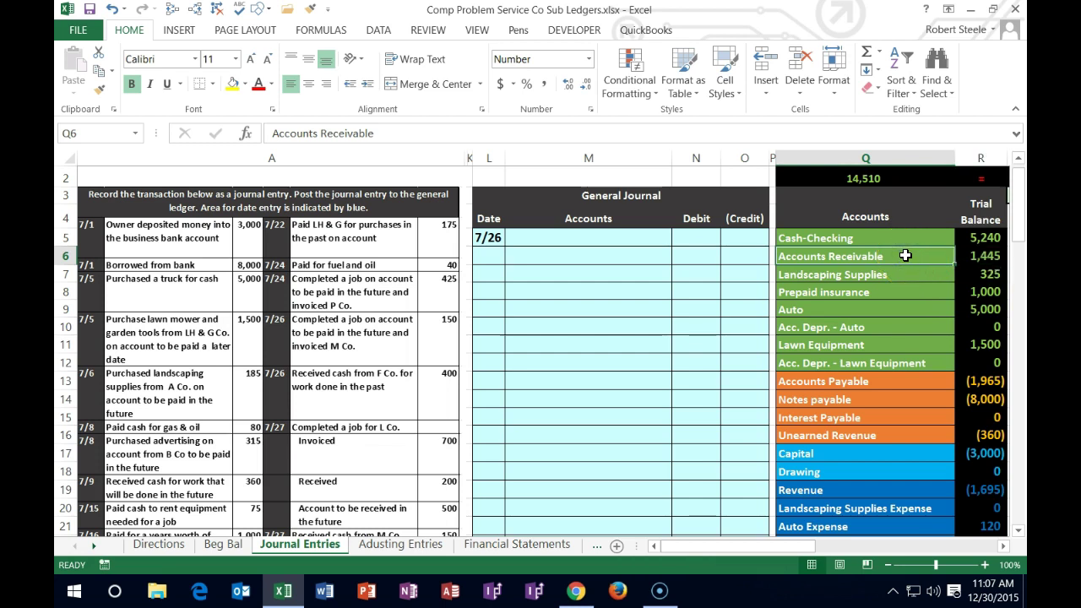
pyautogui.rightClick(905, 255)
pyautogui.click(887, 264)
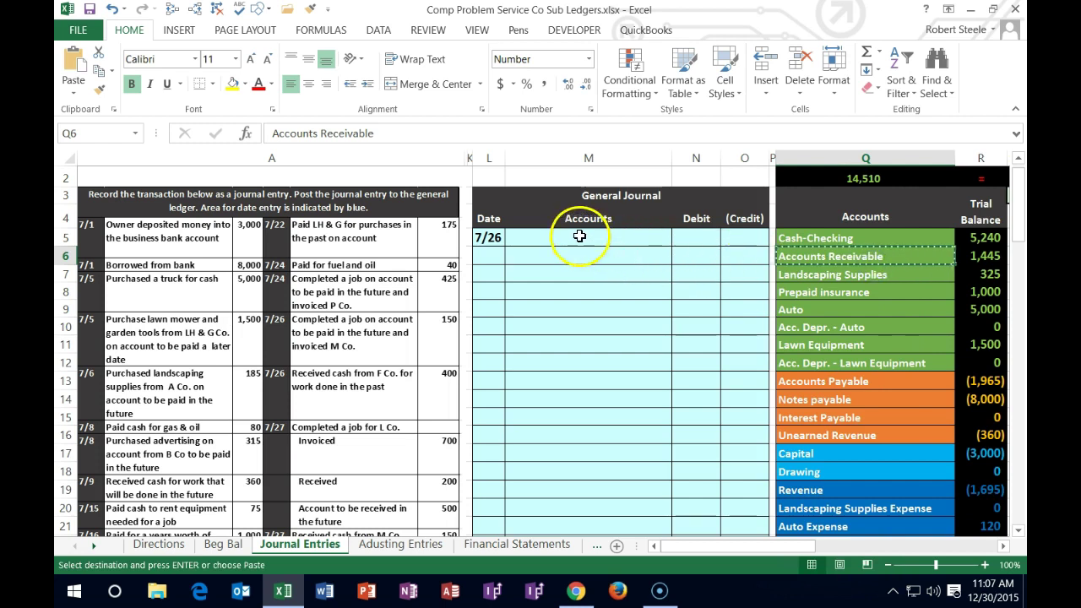
pyautogui.click(579, 237)
pyautogui.rightClick(579, 239)
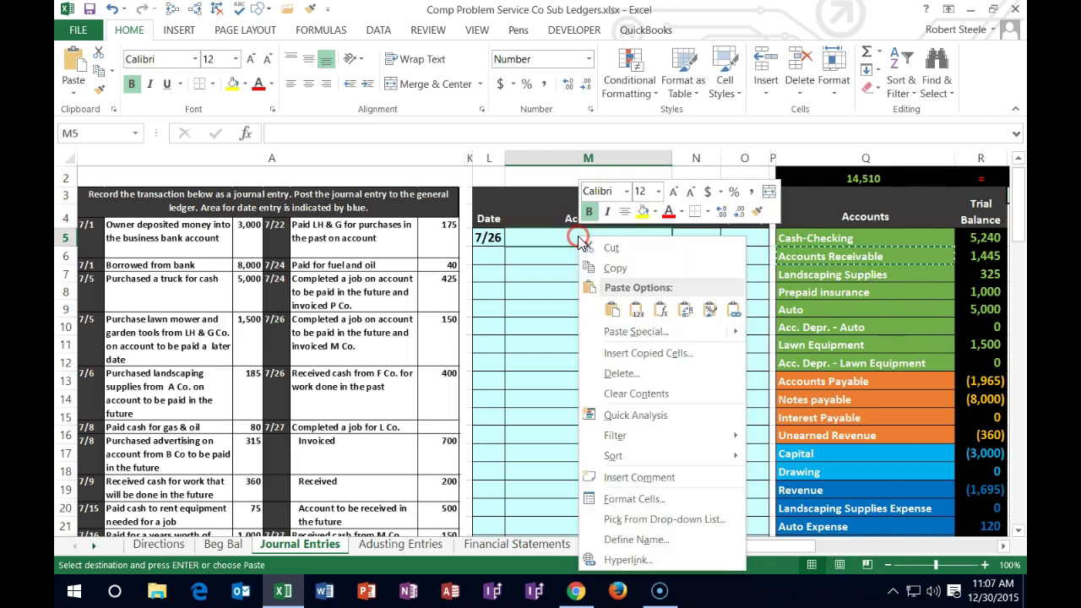
pyautogui.click(636, 309)
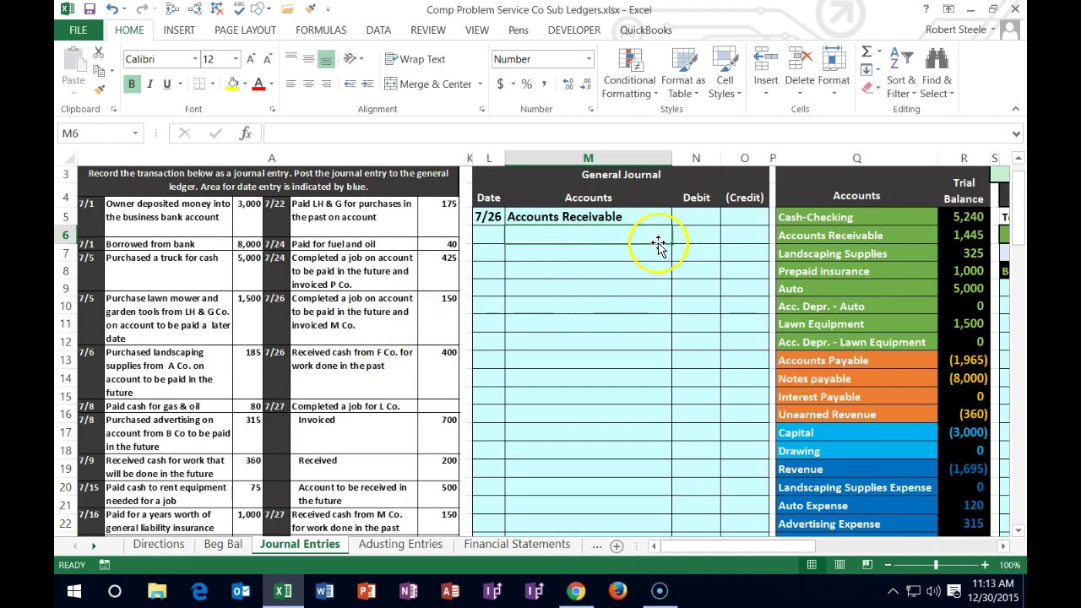
# Step: Enter a debit of 150 in N5 and the matching credit in O6 with the formula -N5
pyautogui.click(692, 219)
pyautogui.write('150')
pyautogui.press('Return')
pyautogui.press('Right')
pyautogui.write('-')
pyautogui.press('Left')
pyautogui.press('Up')
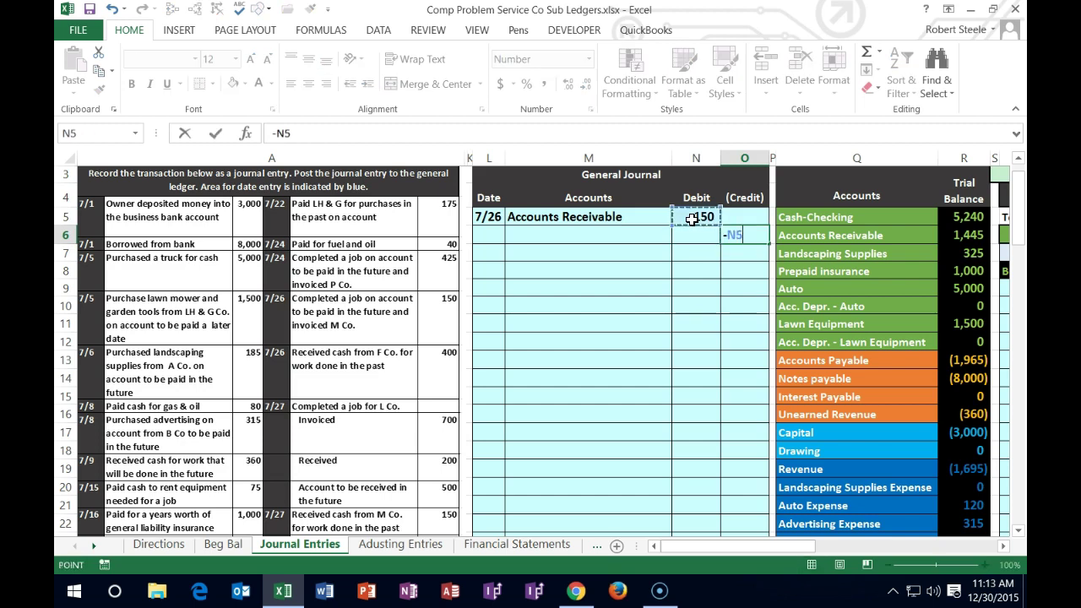
pyautogui.press('Return')
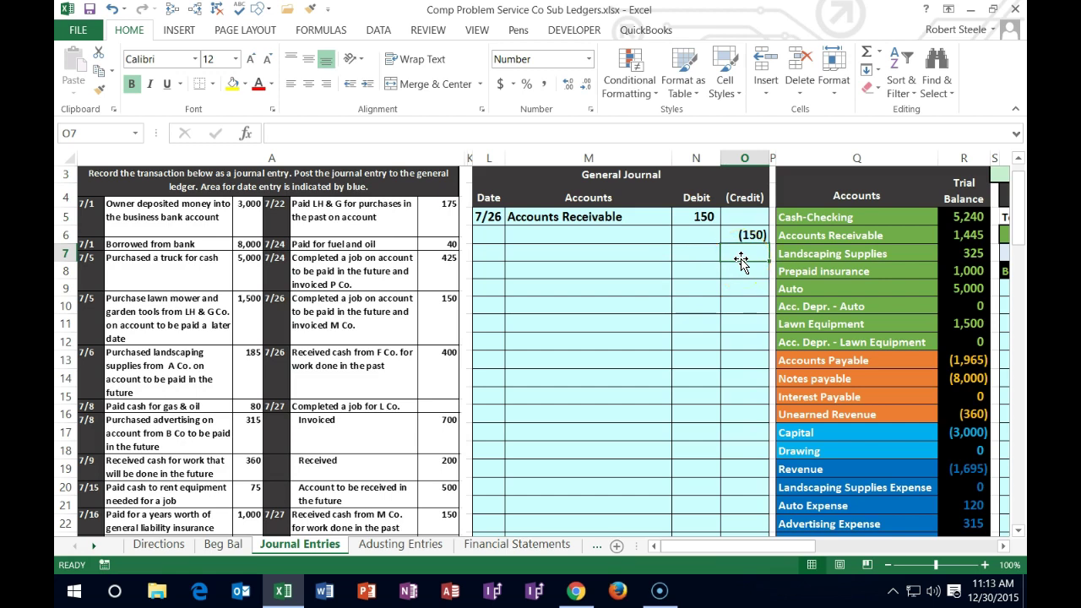
# Step: Copy Revenue from the trial balance into journal cell M6 without its formatting as the credited account
pyautogui.click(621, 234)
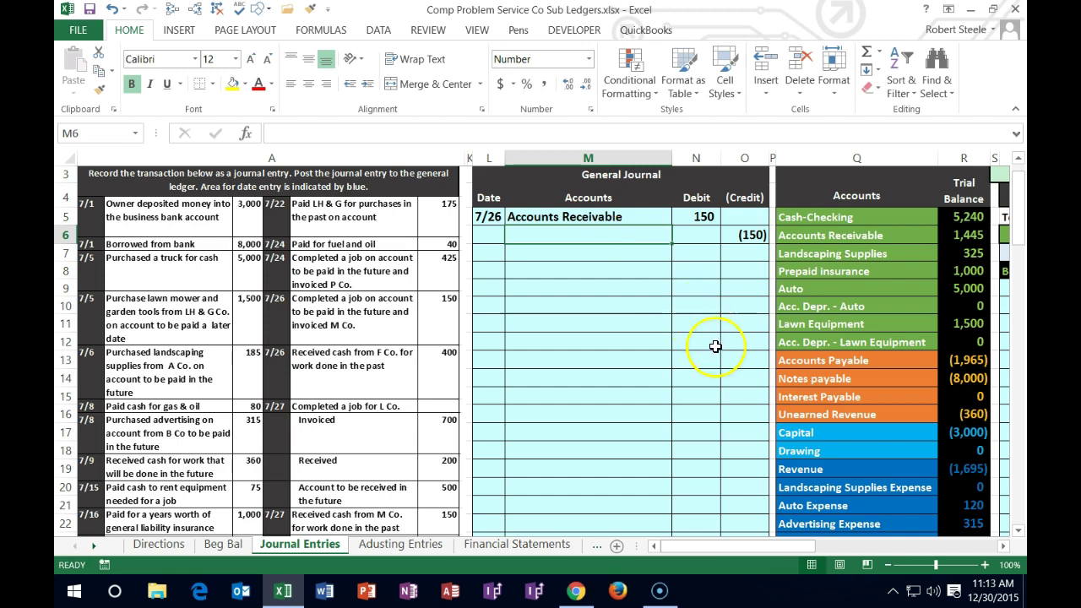
pyautogui.click(861, 470)
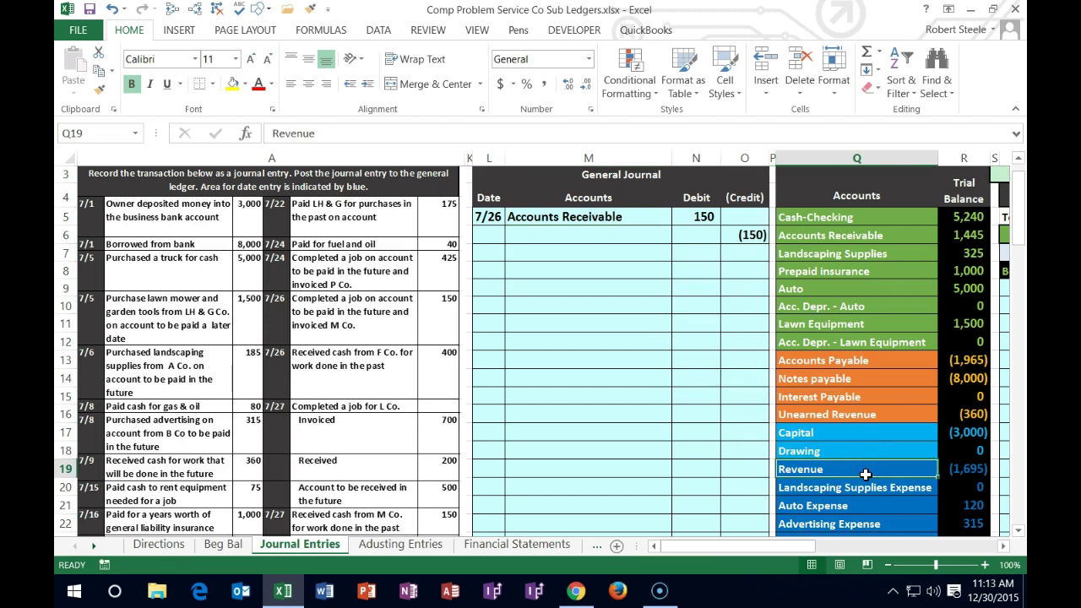
pyautogui.moveTo(858, 472); pyautogui.dragTo(940, 471)
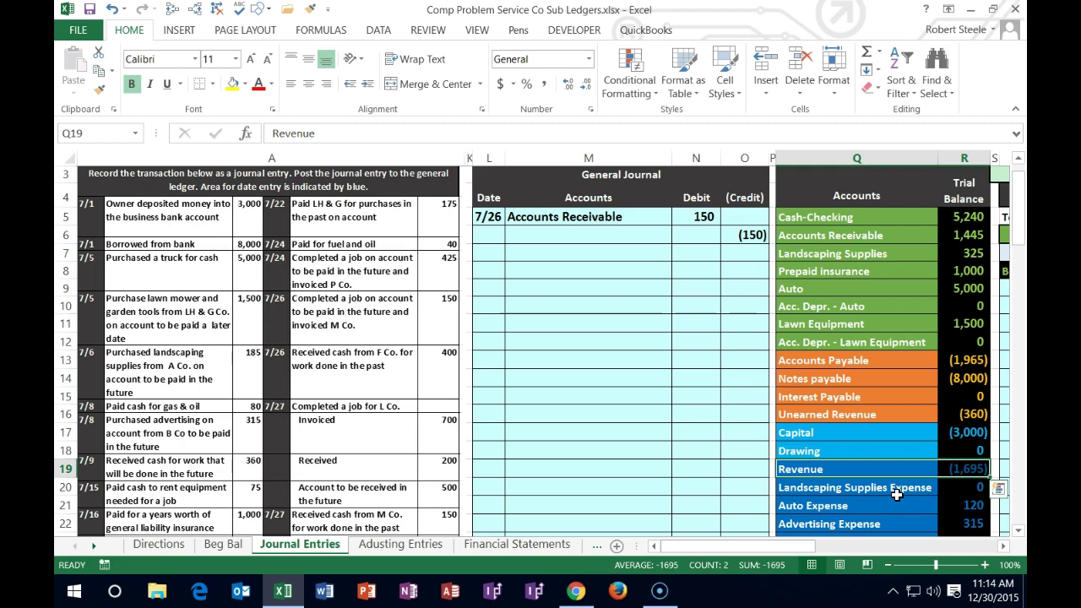
pyautogui.rightClick(845, 469)
pyautogui.click(887, 166)
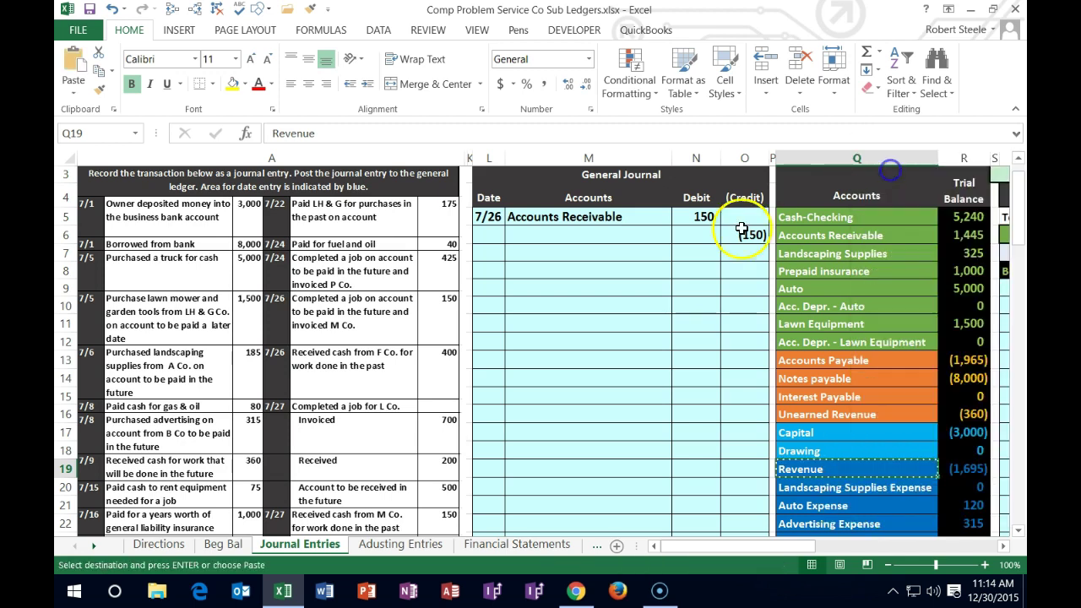
pyautogui.click(556, 235)
pyautogui.rightClick(556, 235)
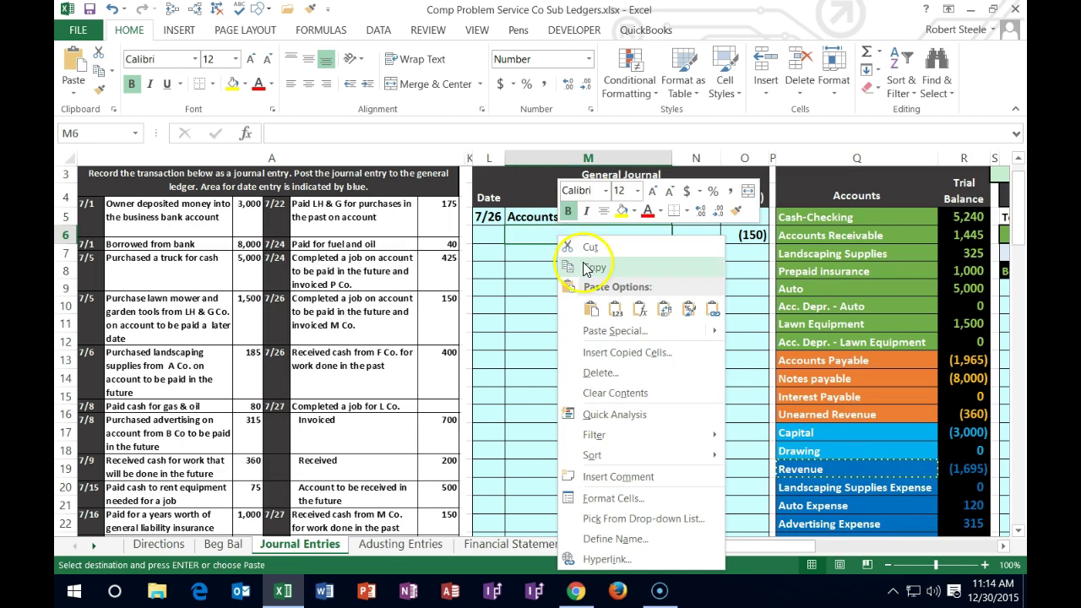
pyautogui.click(641, 299)
# Step: Post the 7/26 debit to the Accounts Receivable general ledger account by entering =N5 in X12
pyautogui.click(745, 235)
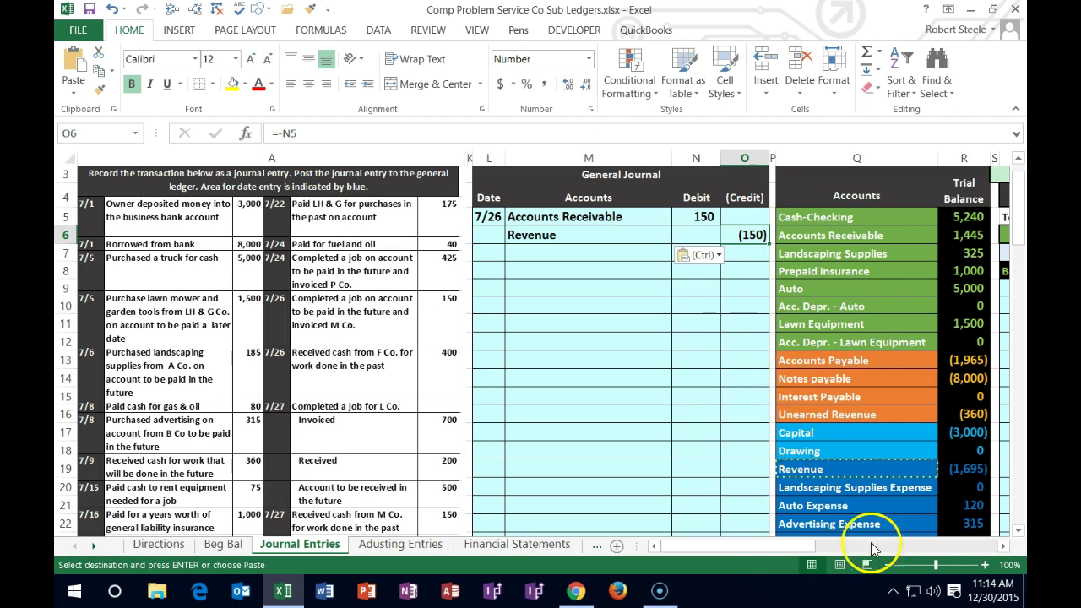
pyautogui.click(888, 566)
pyautogui.click(888, 566)
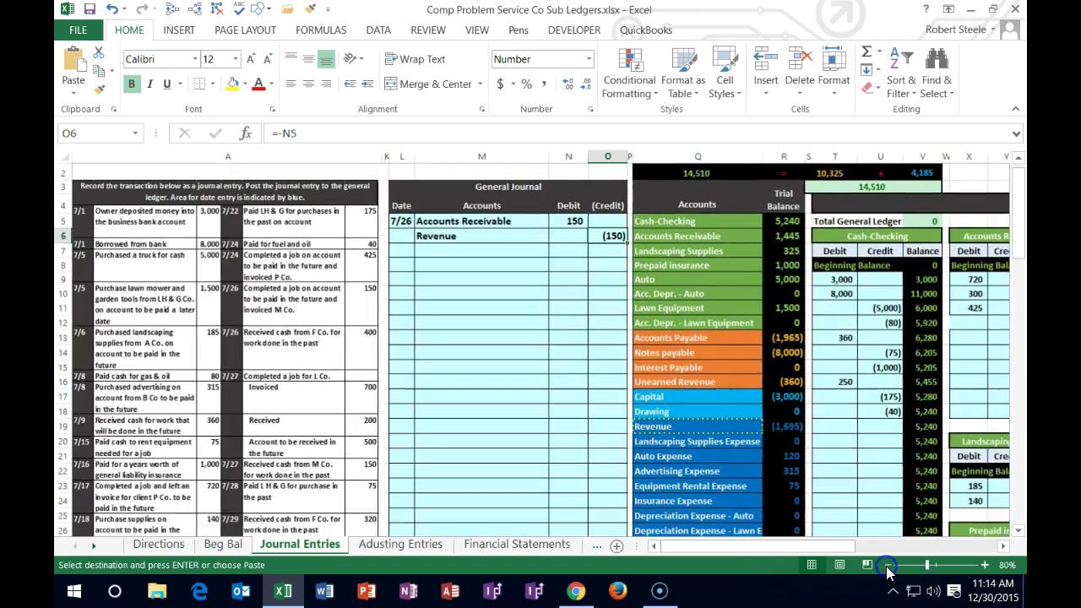
pyautogui.click(887, 566)
pyautogui.press('Right')
pyautogui.press('Right')
pyautogui.press('Right')
pyautogui.press('Right')
pyautogui.press('Right')
pyautogui.press('Right')
pyautogui.press('Right')
pyautogui.press('Right')
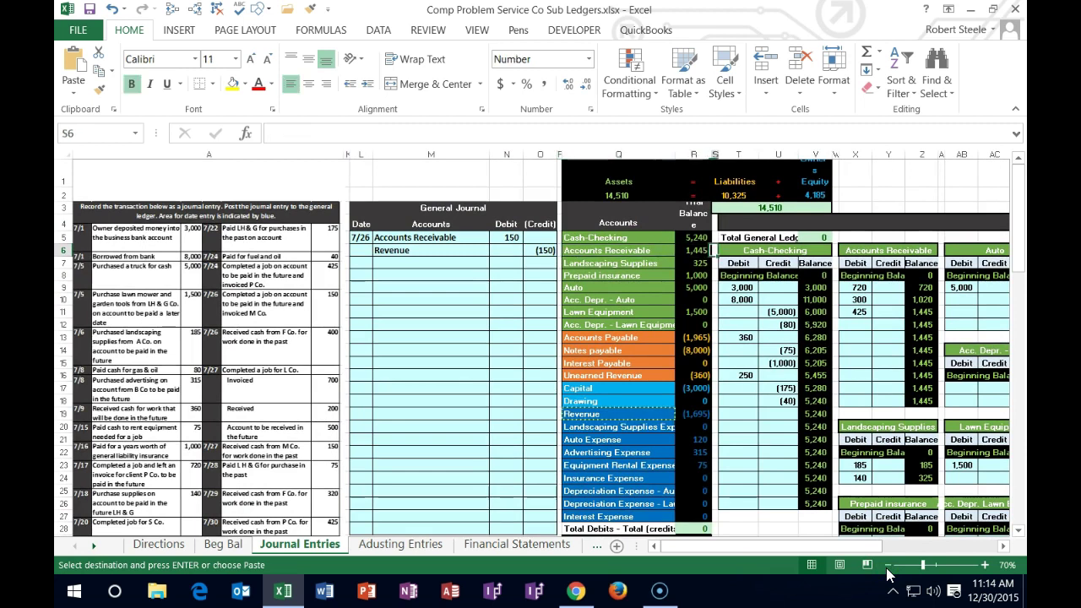
pyautogui.press('Right')
pyautogui.press('Right')
pyautogui.press('Right')
pyautogui.press('Right')
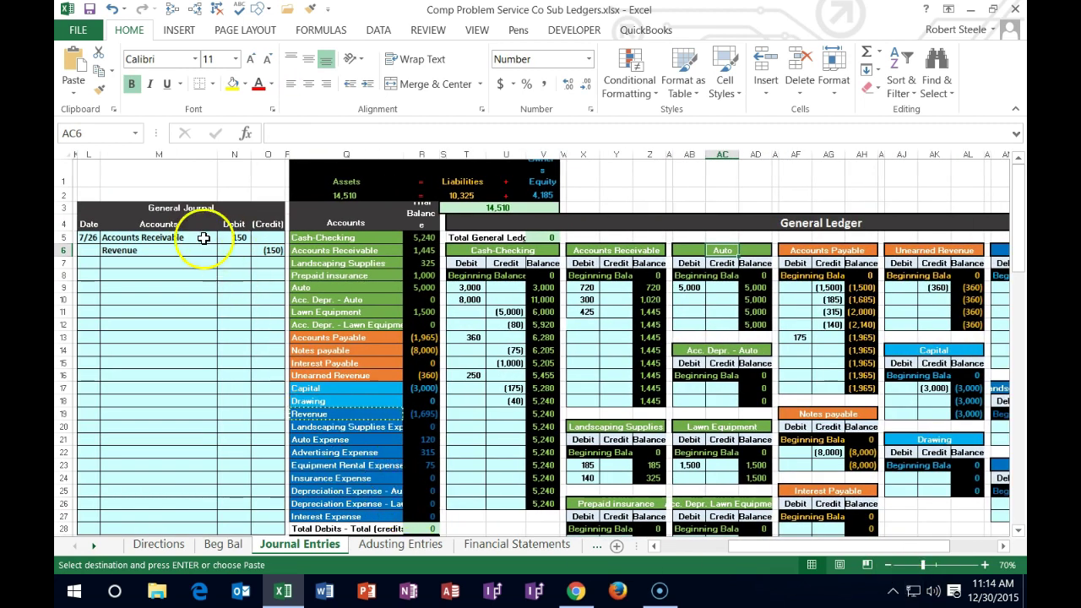
pyautogui.moveTo(147, 239); pyautogui.dragTo(222, 236)
pyautogui.hotkey('ctrl', 'v')
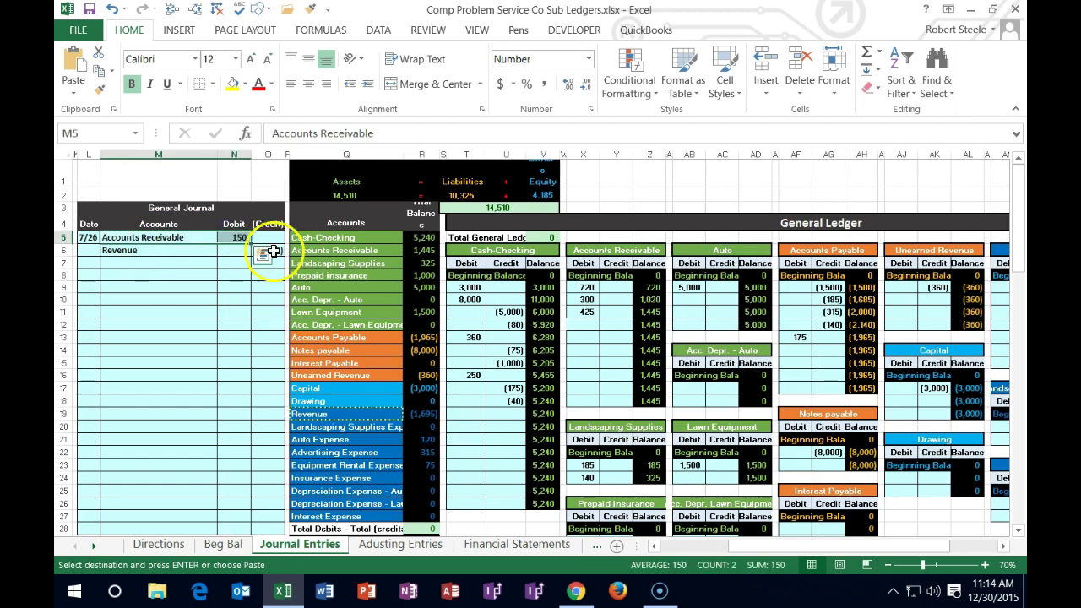
pyautogui.moveTo(313, 249); pyautogui.dragTo(418, 251)
pyautogui.hotkey('ctrl', 'v')
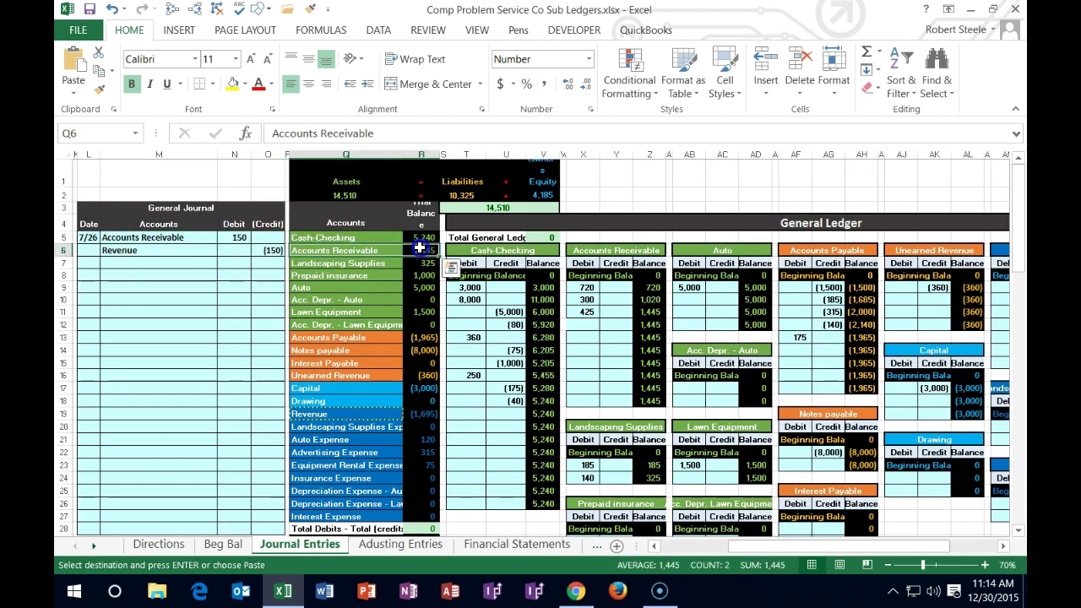
pyautogui.click(587, 326)
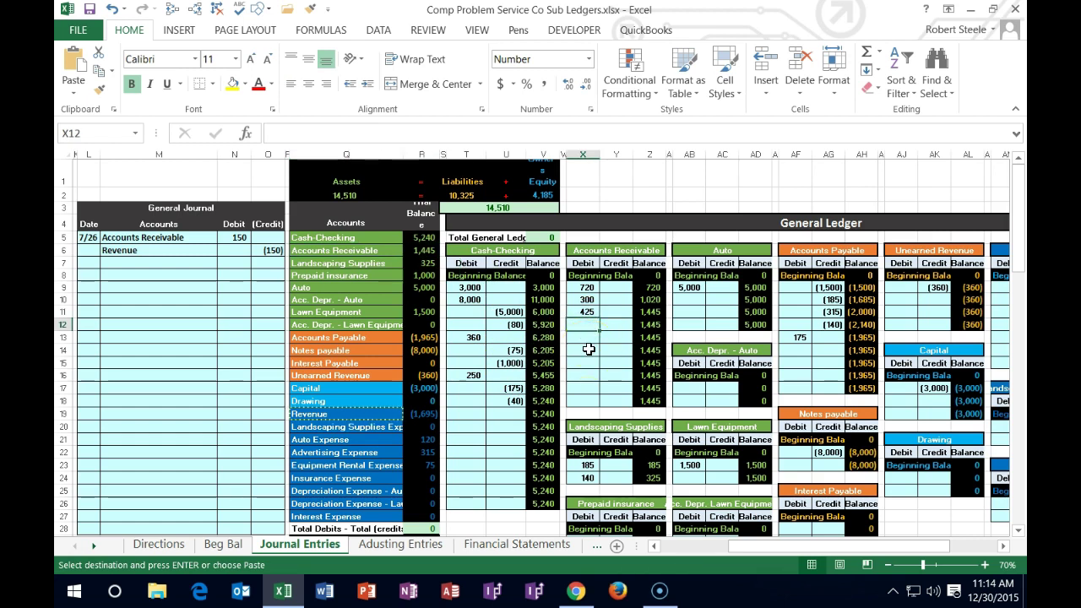
pyautogui.write('=')
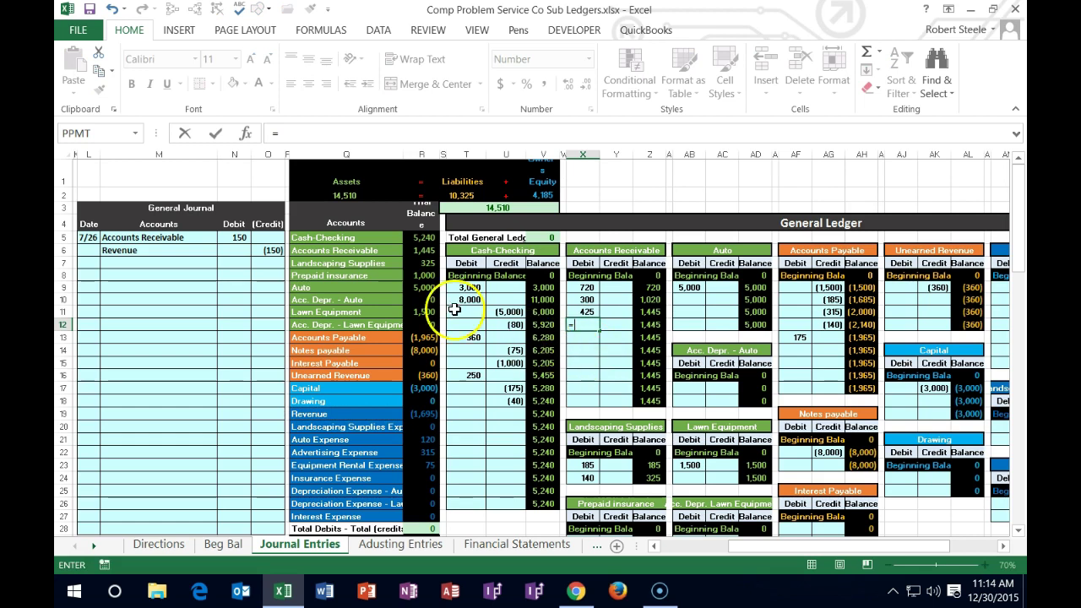
pyautogui.click(238, 238)
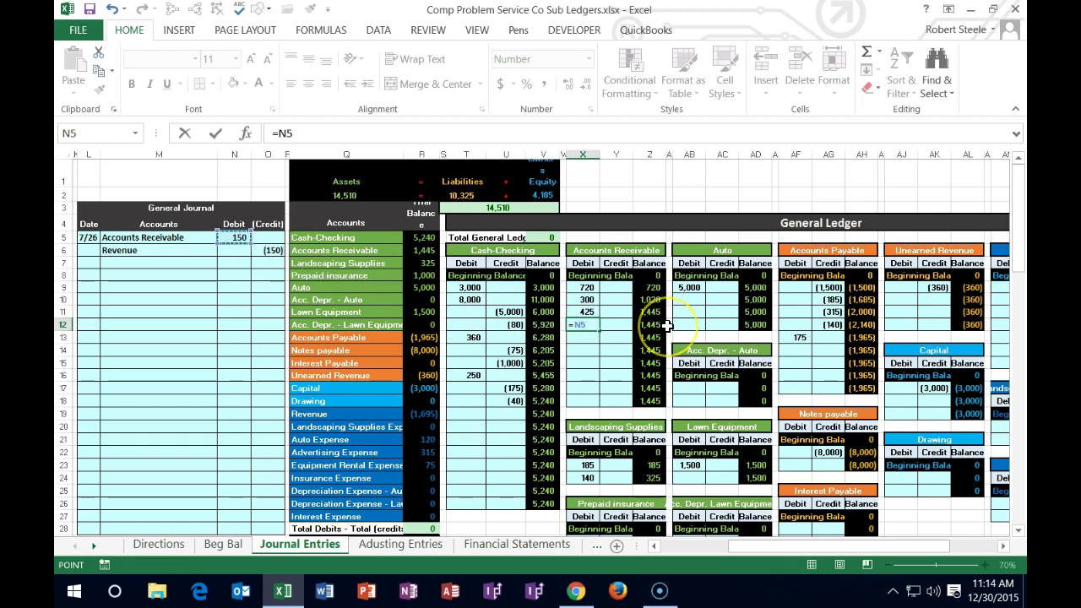
pyautogui.press('Return')
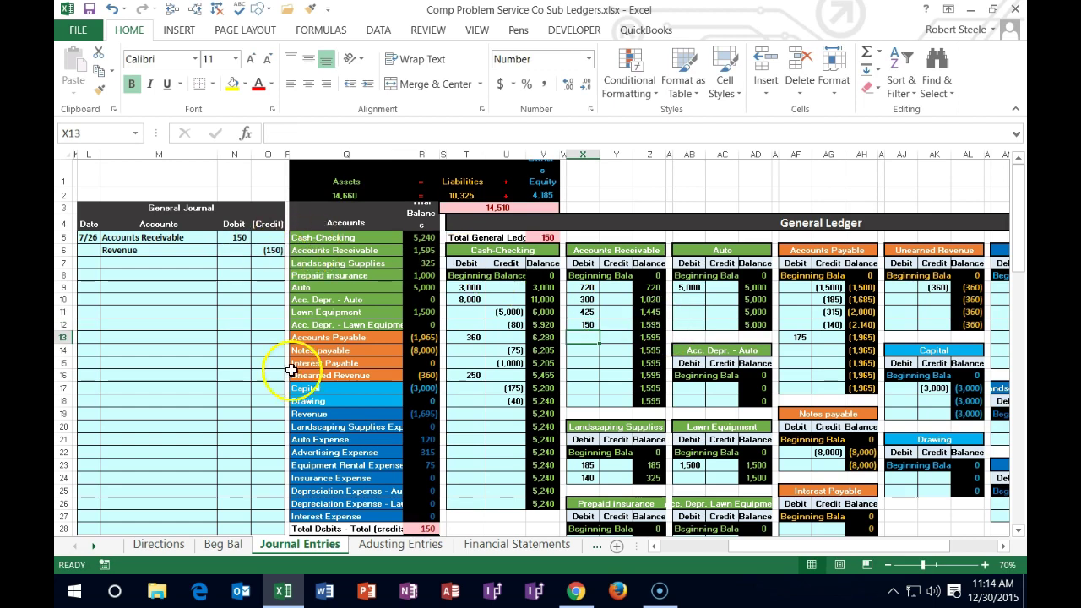
# Step: Post the 7/26 credit to the Revenue general ledger account by entering =O6 in AO12
pyautogui.moveTo(310, 414); pyautogui.dragTo(439, 412)
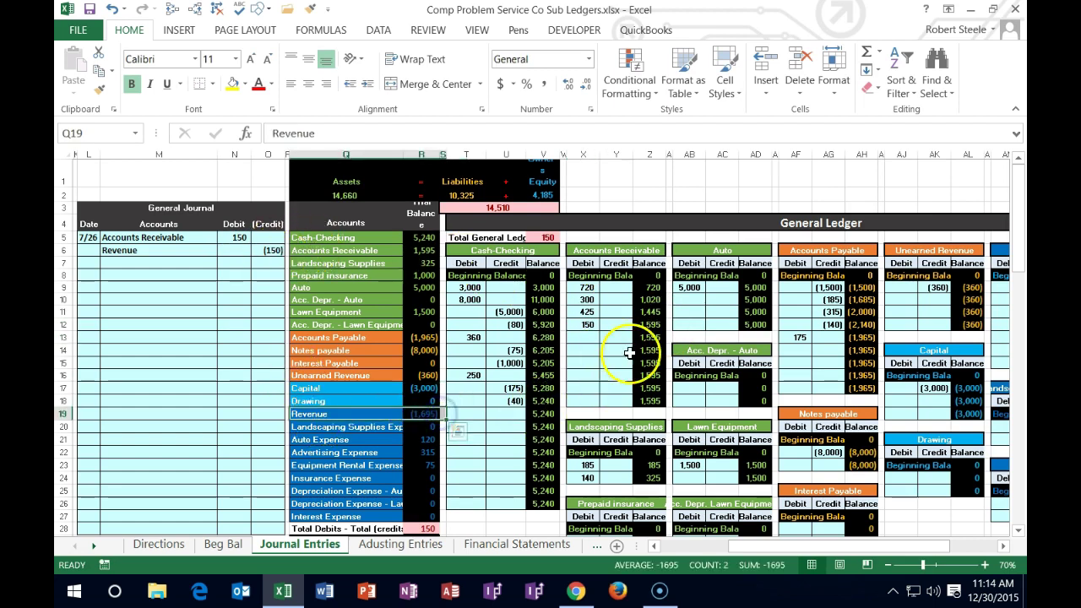
pyautogui.press('Right')
pyautogui.press('Right')
pyautogui.press('Right')
pyautogui.press('Right')
pyautogui.press('Right')
pyautogui.press('Right')
pyautogui.press('Right')
pyautogui.press('Right')
pyautogui.press('Right')
pyautogui.press('Right')
pyautogui.press('Right')
pyautogui.press('Right')
pyautogui.press('Right')
pyautogui.press('Right')
pyautogui.press('Right')
pyautogui.press('Right')
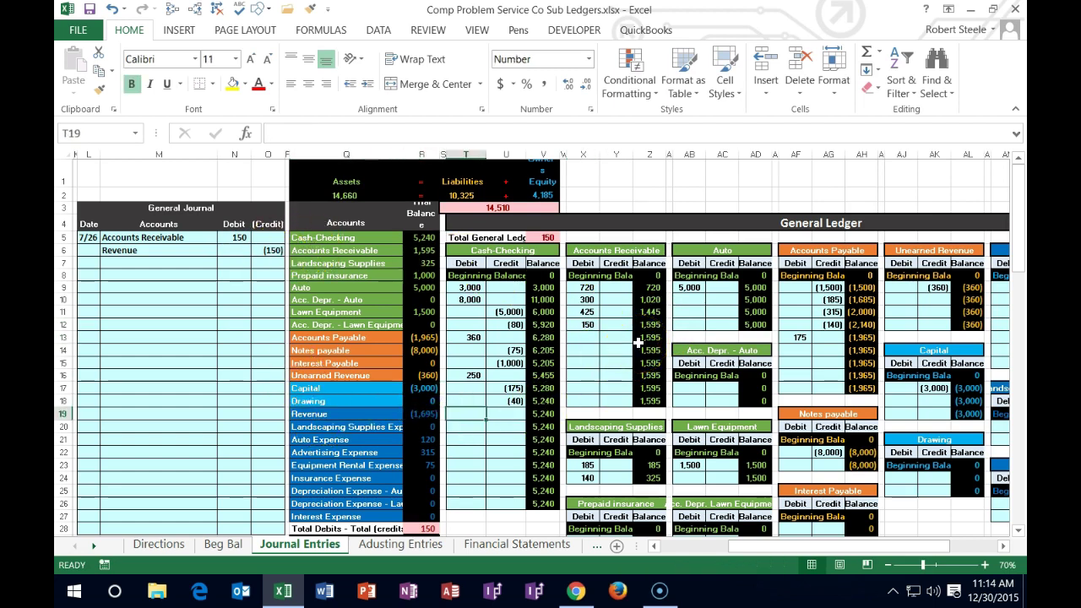
pyautogui.press('Right')
pyautogui.press('Right')
pyautogui.press('Right')
pyautogui.press('Right')
pyautogui.press('Right')
pyautogui.press('Right')
pyautogui.press('Right')
pyautogui.press('Right')
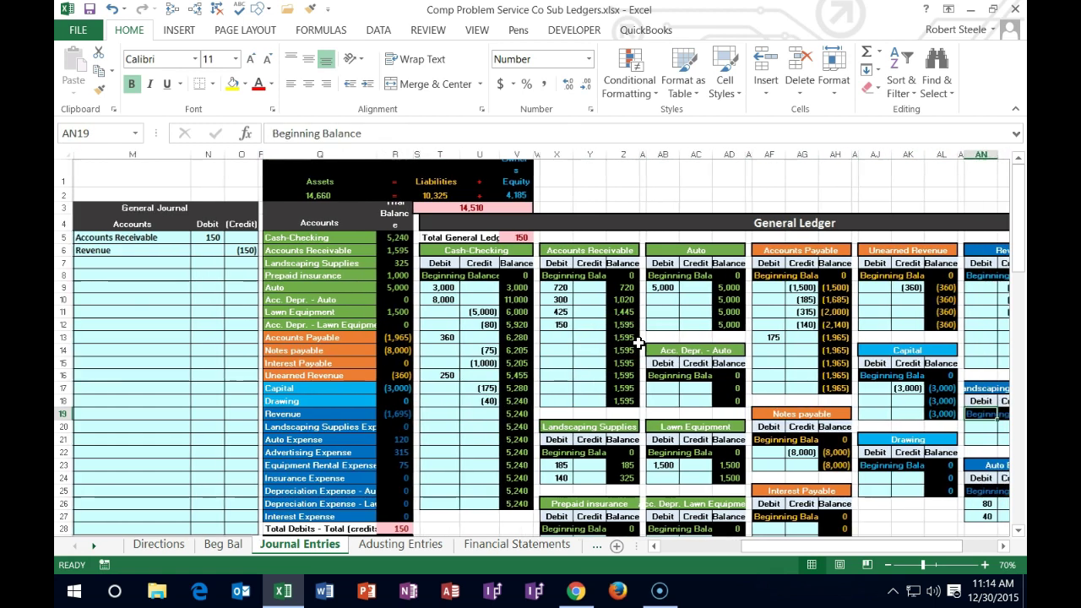
pyautogui.press('Up')
pyautogui.press('Left')
pyautogui.press('Up')
pyautogui.press('Up')
pyautogui.press('Up')
pyautogui.press('Up')
pyautogui.press('Up')
pyautogui.press('Up')
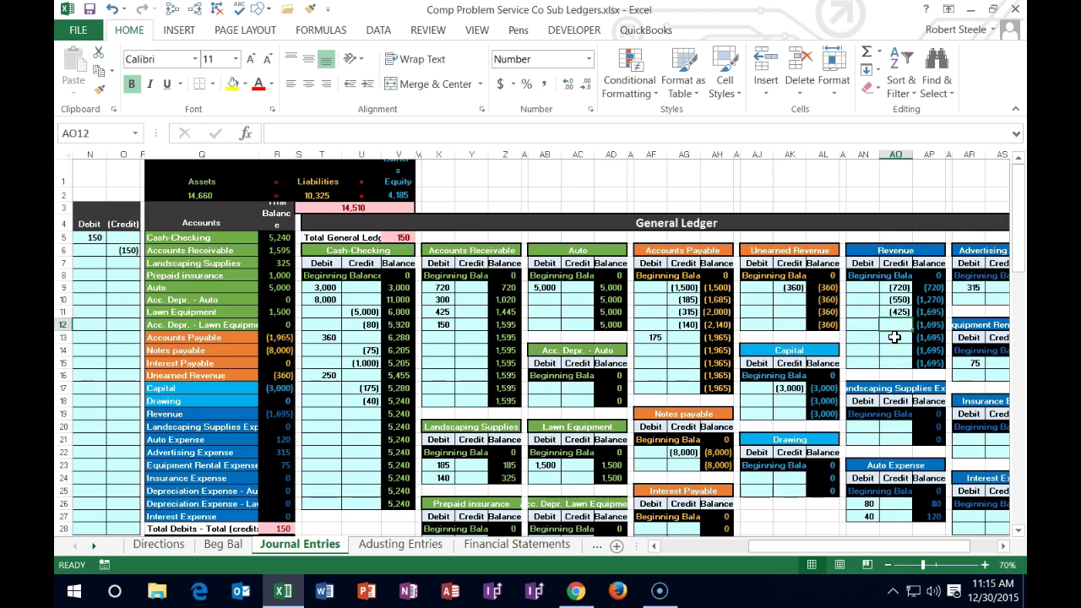
pyautogui.write('=')
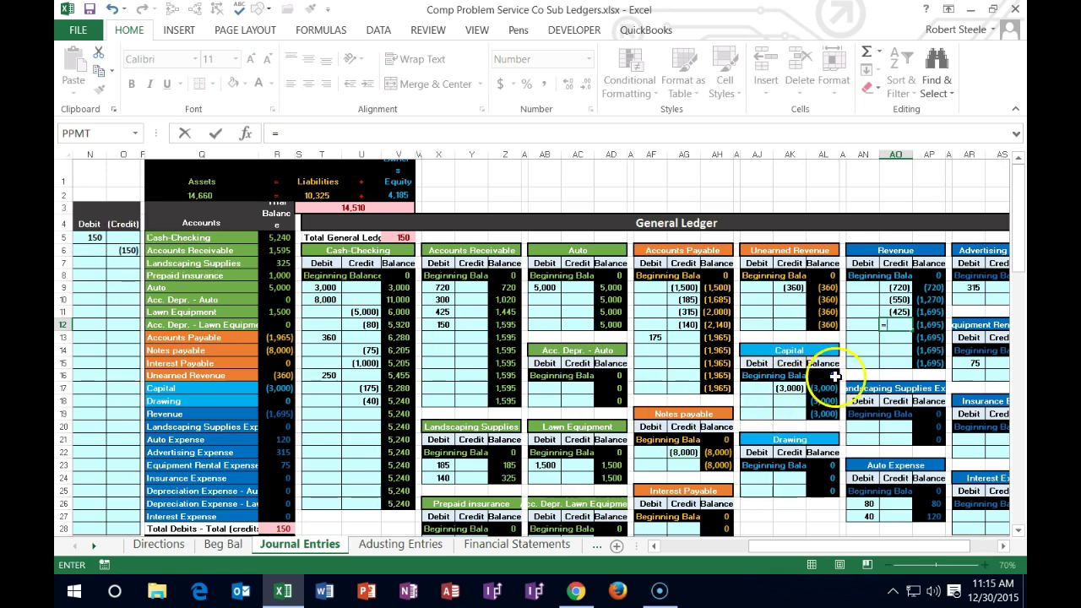
pyautogui.press('Left')
pyautogui.press('Left')
pyautogui.press('Left')
pyautogui.press('Left')
pyautogui.press('Left')
pyautogui.press('Left')
pyautogui.press('Left')
pyautogui.press('Left')
pyautogui.press('Left')
pyautogui.press('Left')
pyautogui.press('Left')
pyautogui.press('Left')
pyautogui.press('Left')
pyautogui.press('Left')
pyautogui.press('Left')
pyautogui.press('Left')
pyautogui.press('Left')
pyautogui.press('Left')
pyautogui.press('Left')
pyautogui.press('Left')
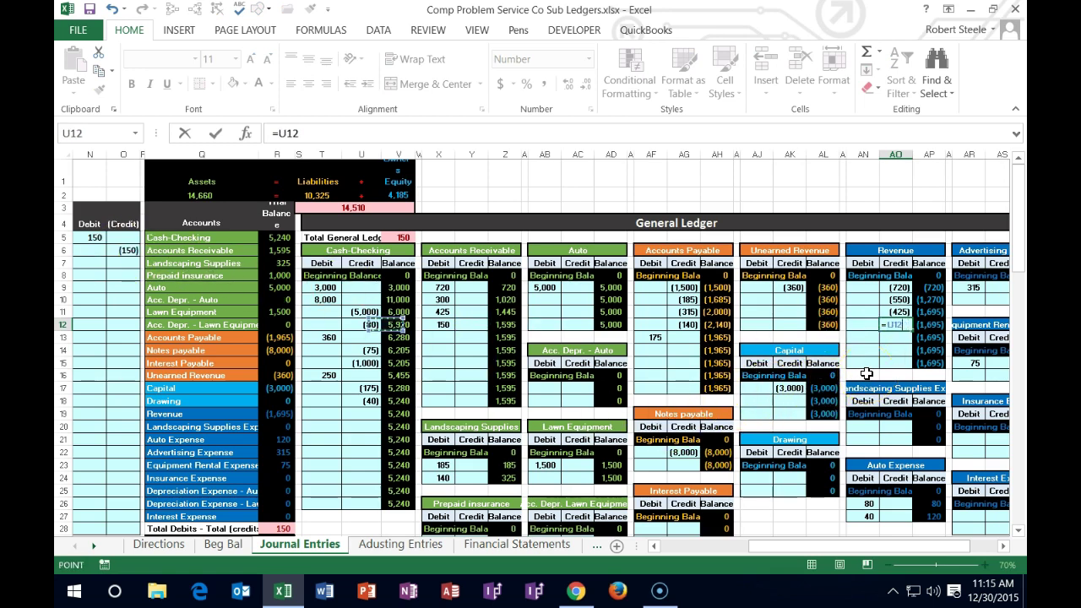
pyautogui.press('Left')
pyautogui.press('Left')
pyautogui.press('Left')
pyautogui.press('Left')
pyautogui.press('Left')
pyautogui.press('Left')
pyautogui.press('Left')
pyautogui.press('Left')
pyautogui.press('Left')
pyautogui.press('Up')
pyautogui.press('Up')
pyautogui.press('Up')
pyautogui.press('Up')
pyautogui.press('Up')
pyautogui.press('Up')
pyautogui.press('Right')
pyautogui.press('Right')
pyautogui.press('Right')
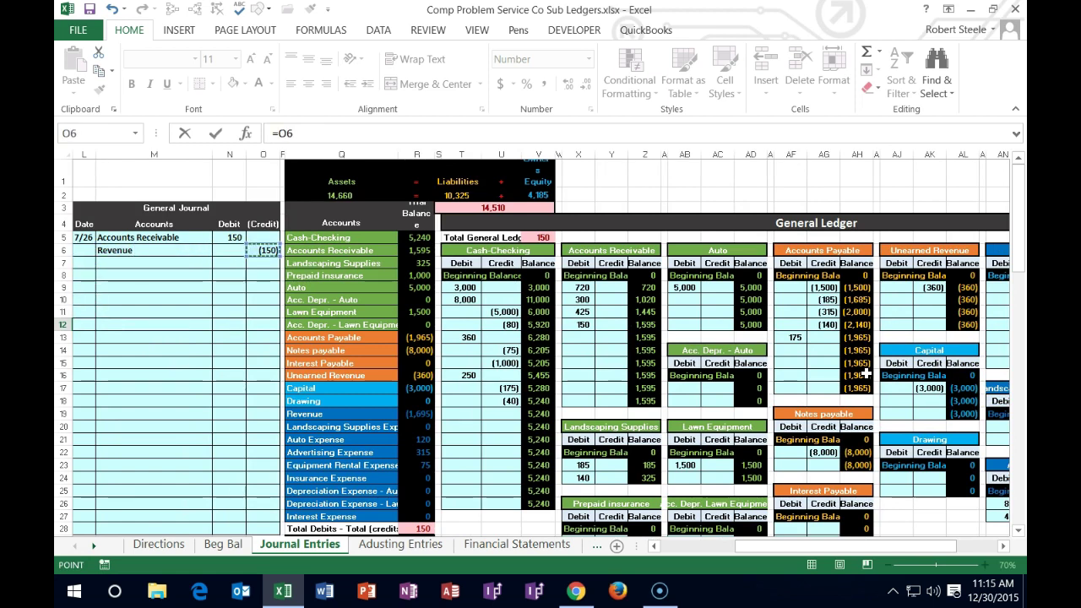
pyautogui.press('Return')
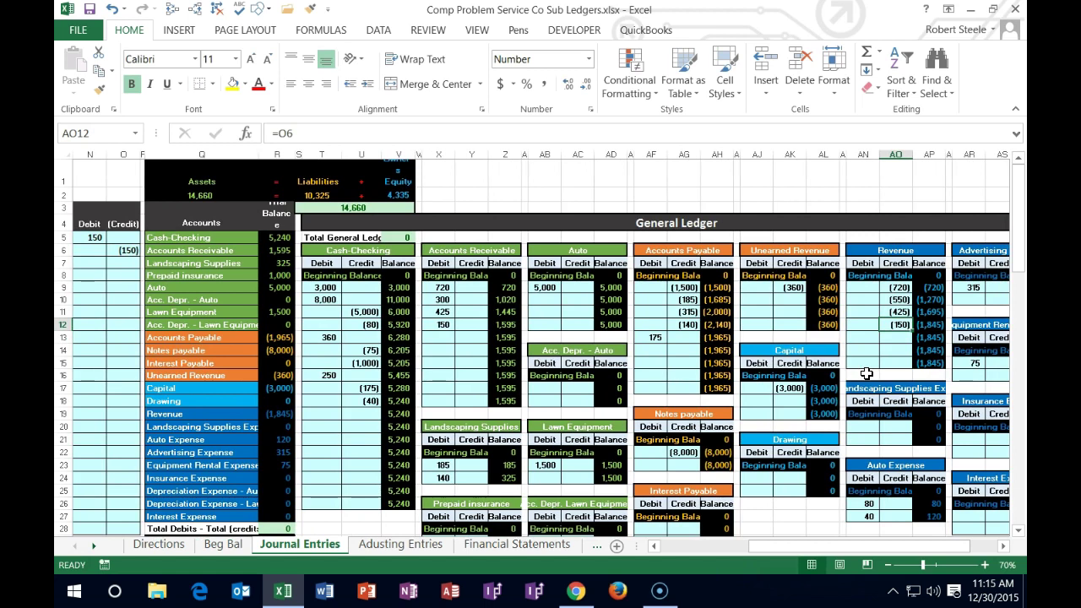
# Step: Compare the Revenue ledger's running balances in AP11 and AP12 with the trial balance amount in R19
pyautogui.click(931, 311)
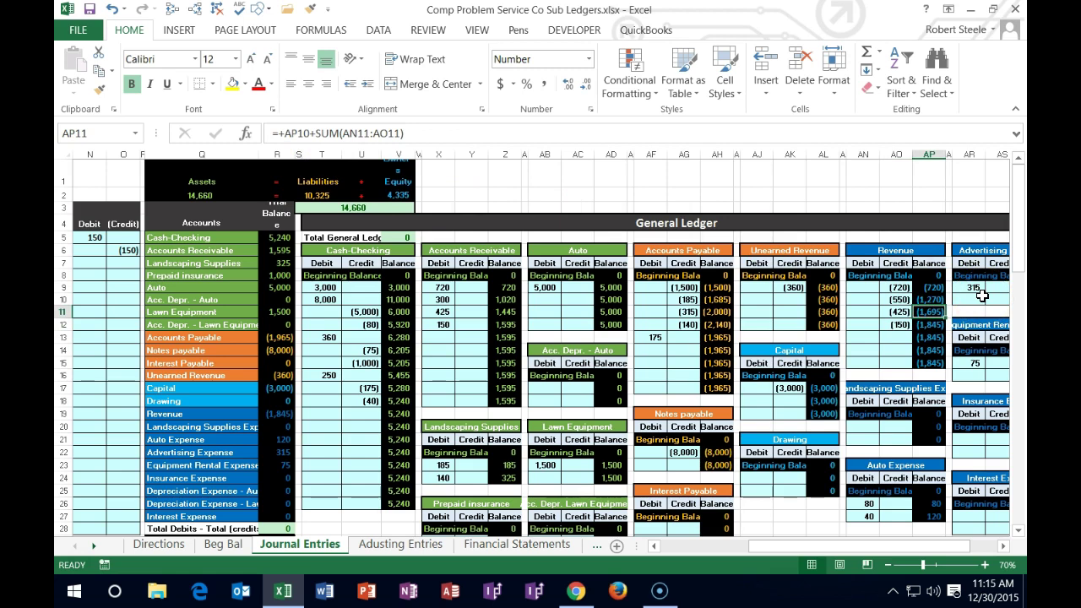
pyautogui.press('Down')
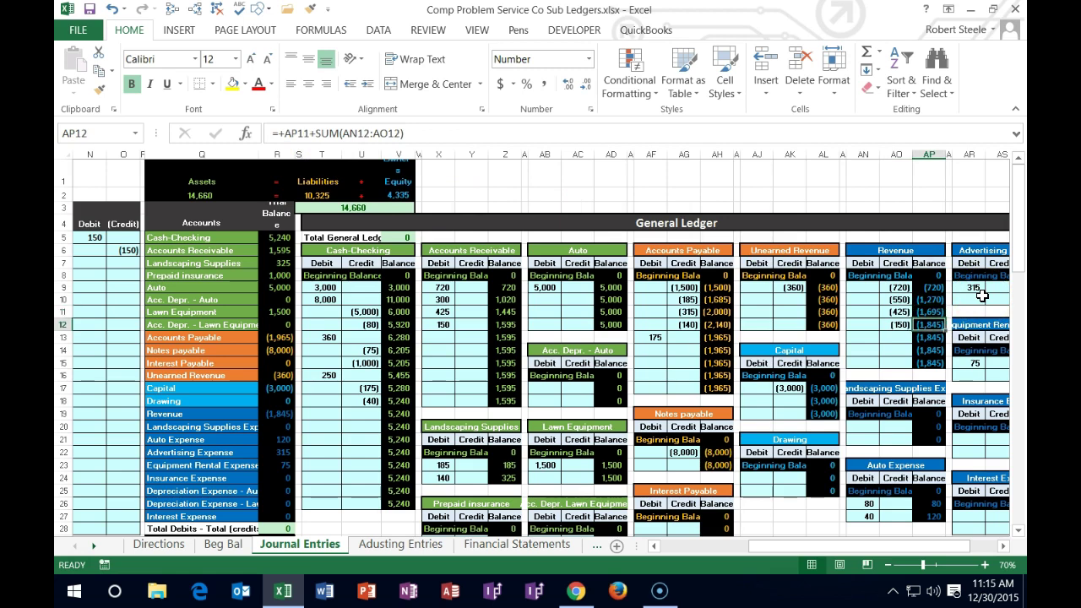
pyautogui.click(279, 414)
pyautogui.scroll(-1, 354, 414)
pyautogui.scroll(-1, 354, 414)
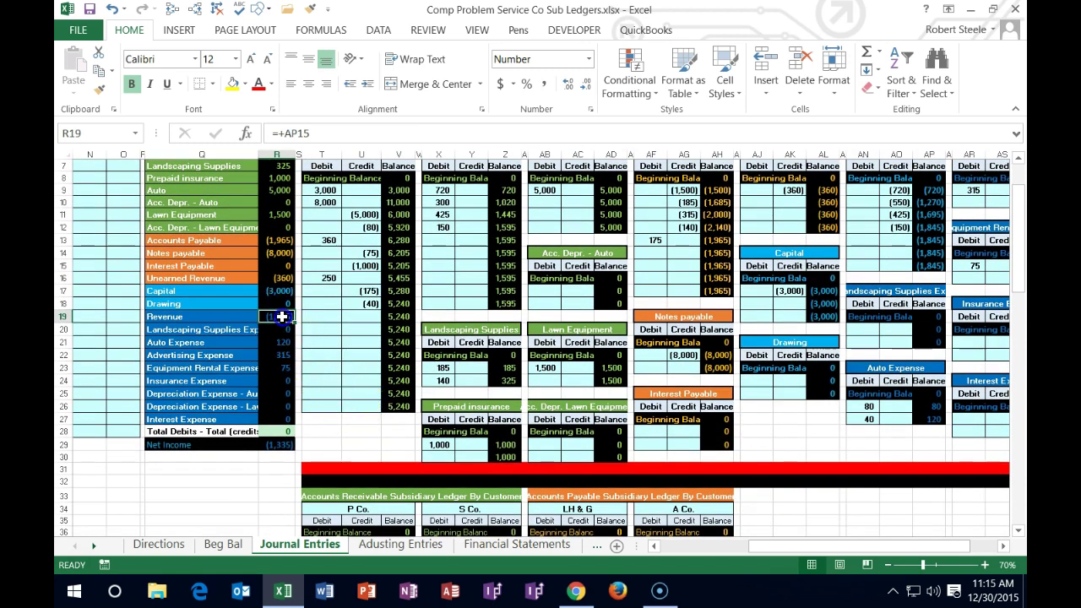
# Step: Check net income in R29 against the R19:R27 range, and the Accounts Receivable trial balance in R6 against the debit posted in X12
pyautogui.moveTo(282, 316); pyautogui.dragTo(285, 417)
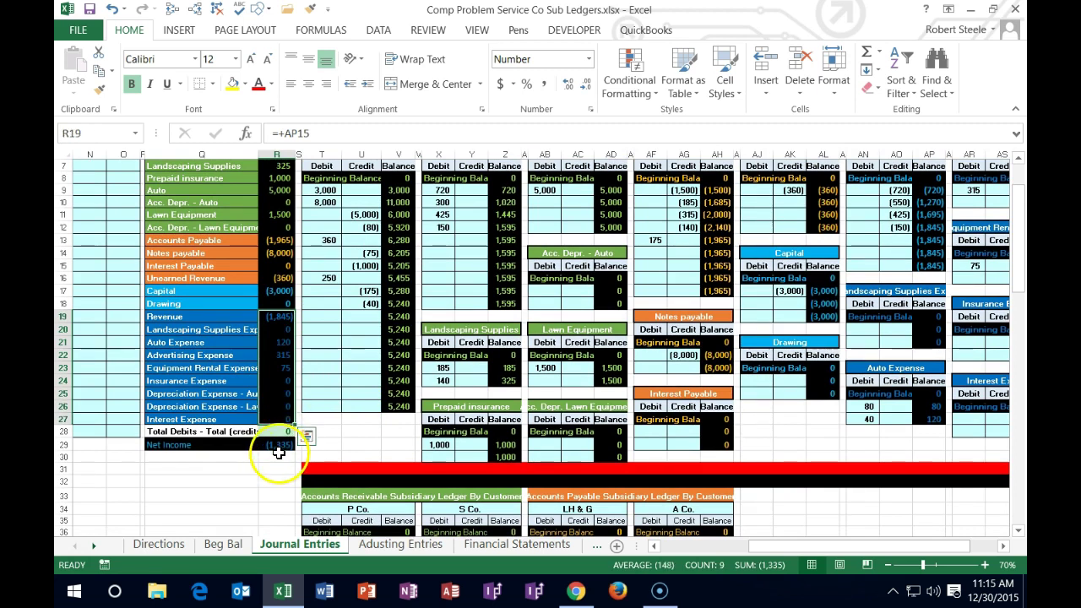
pyautogui.click(278, 444)
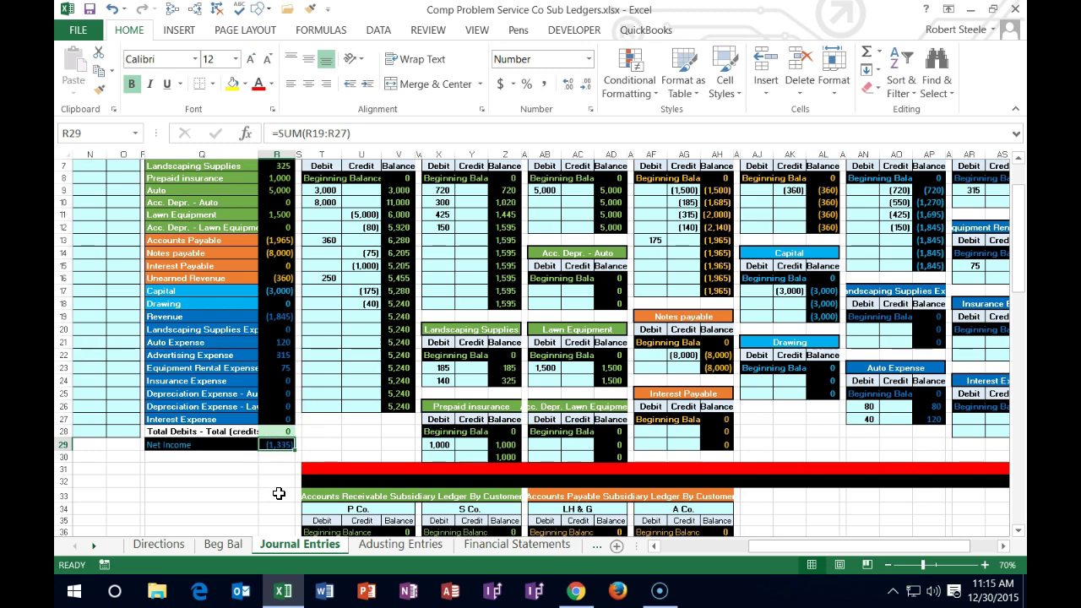
pyautogui.click(439, 226)
pyautogui.scroll(1, 455, 279)
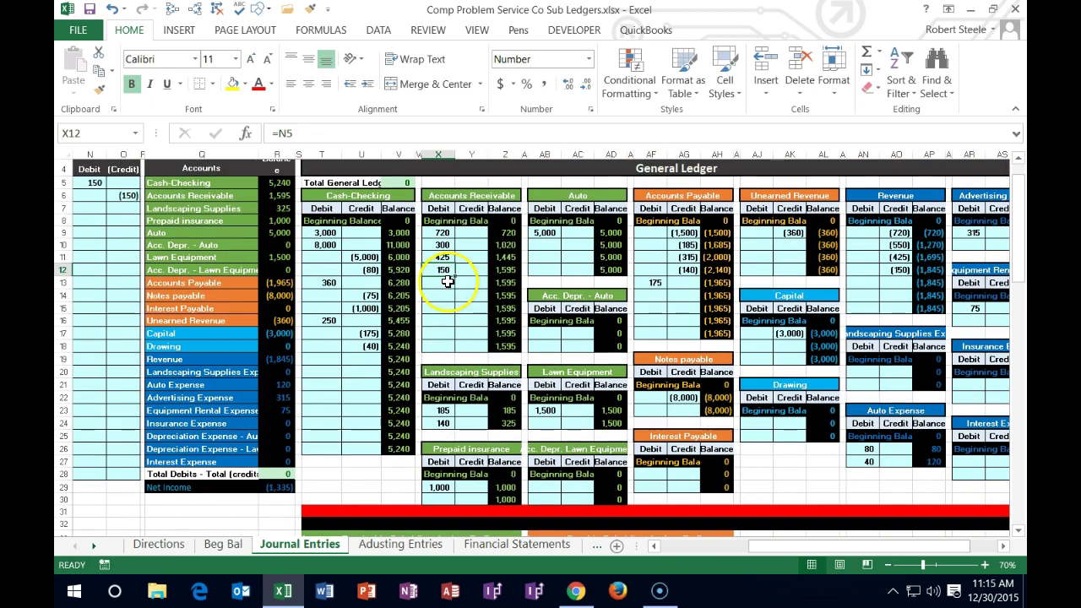
pyautogui.click(277, 195)
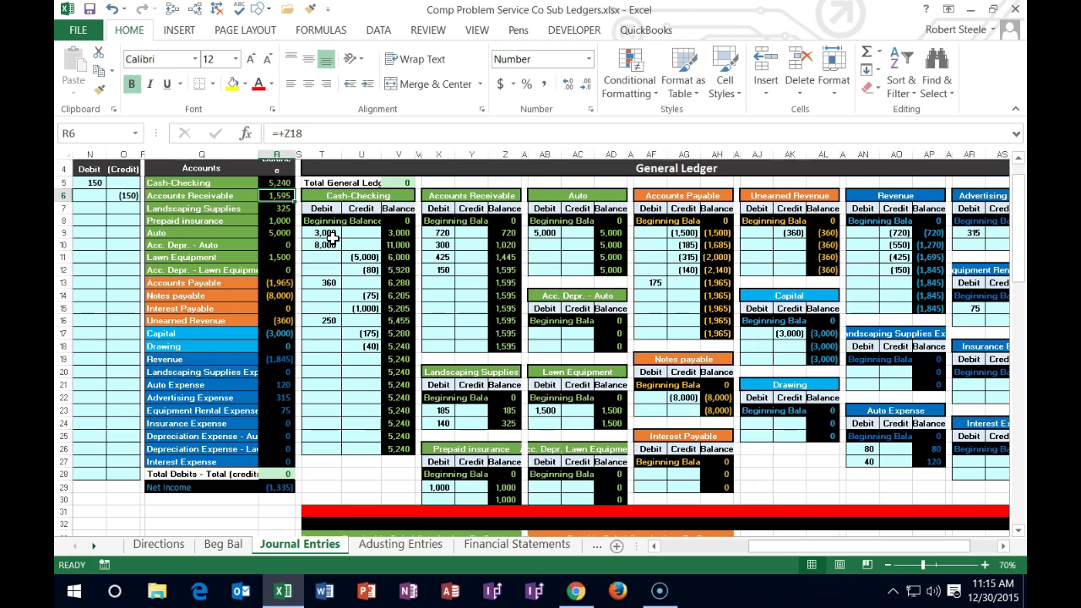
pyautogui.click(440, 268)
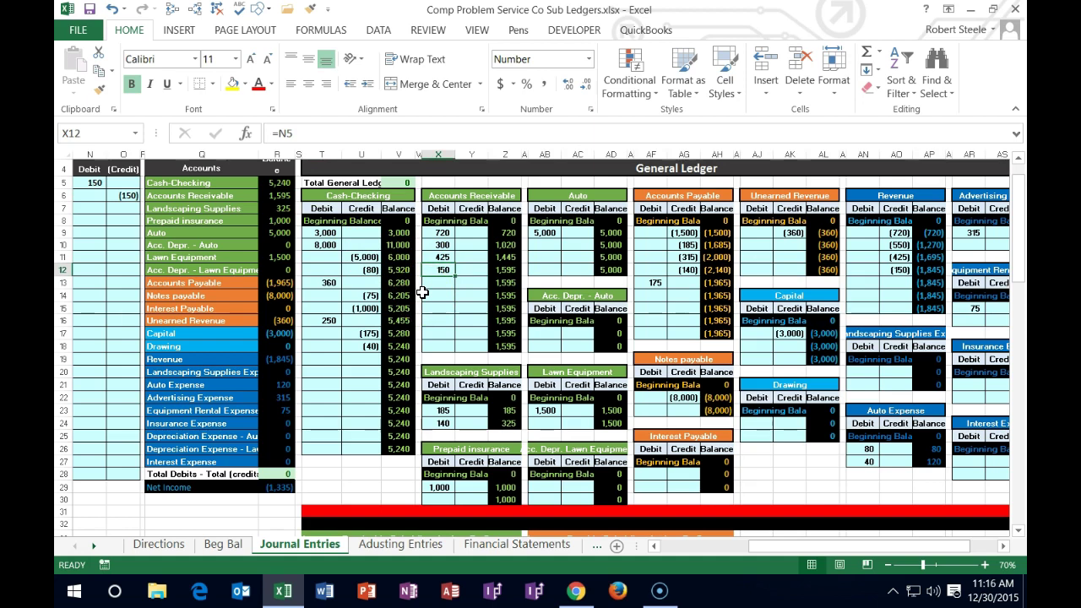
# Step: Post the 7/26 debit to the M Co. accounts receivable subsidiary ledger by entering =X12 in X44
pyautogui.scroll(-5, 422, 292)
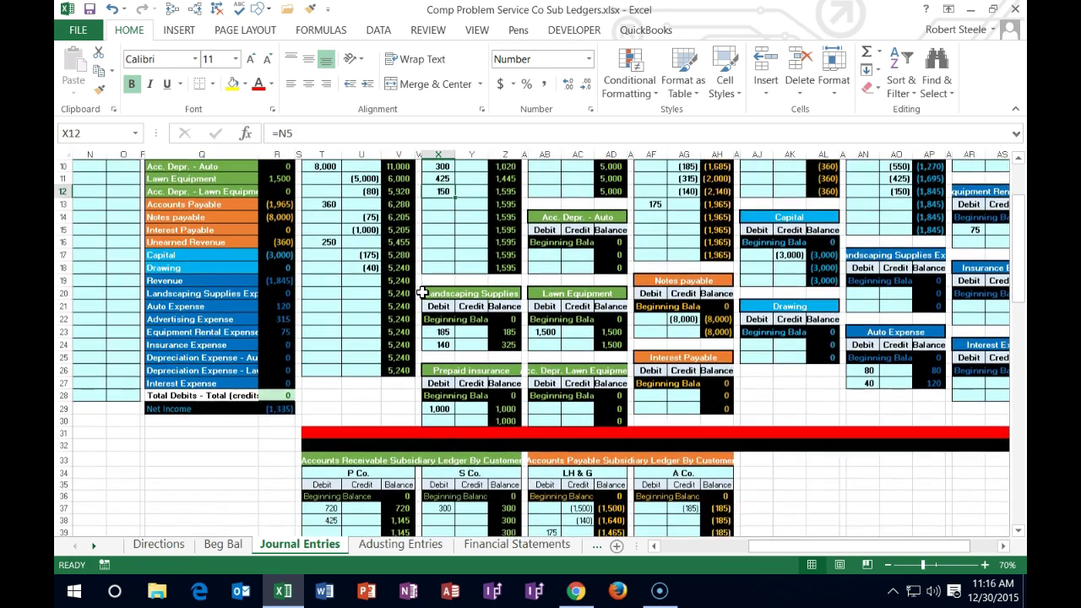
pyautogui.scroll(-2, 425, 293)
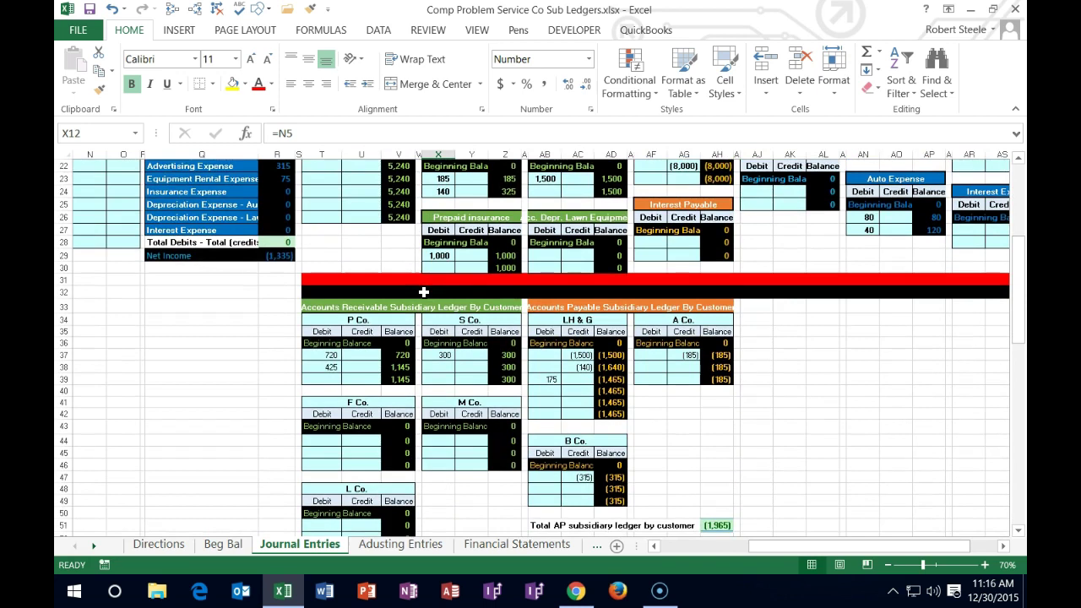
pyautogui.click(441, 403)
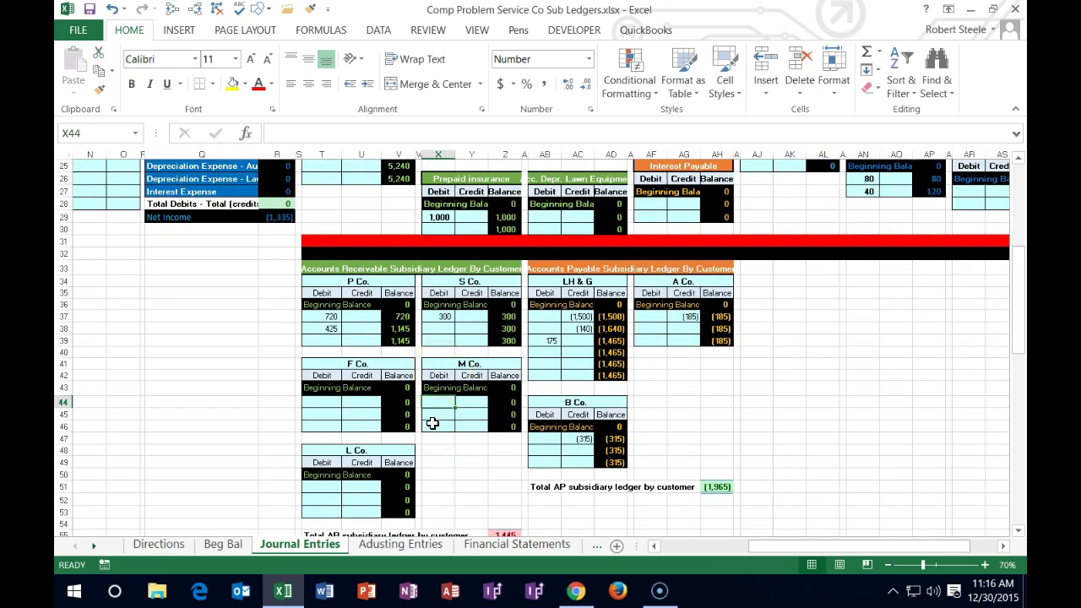
pyautogui.write('=')
pyautogui.scroll(6, 432, 423)
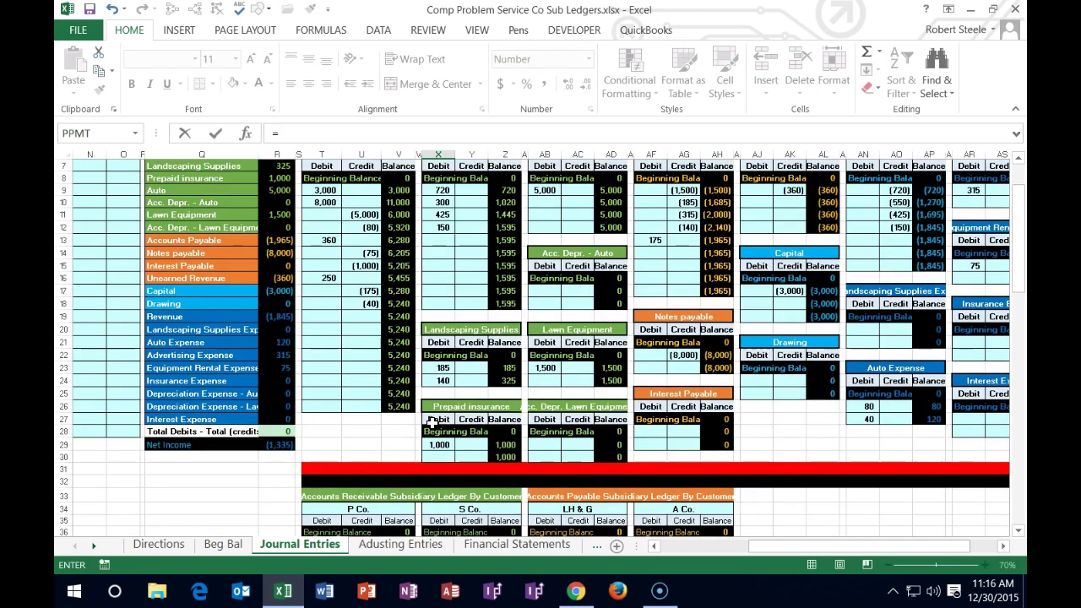
pyautogui.click(440, 227)
pyautogui.scroll(1, 449, 283)
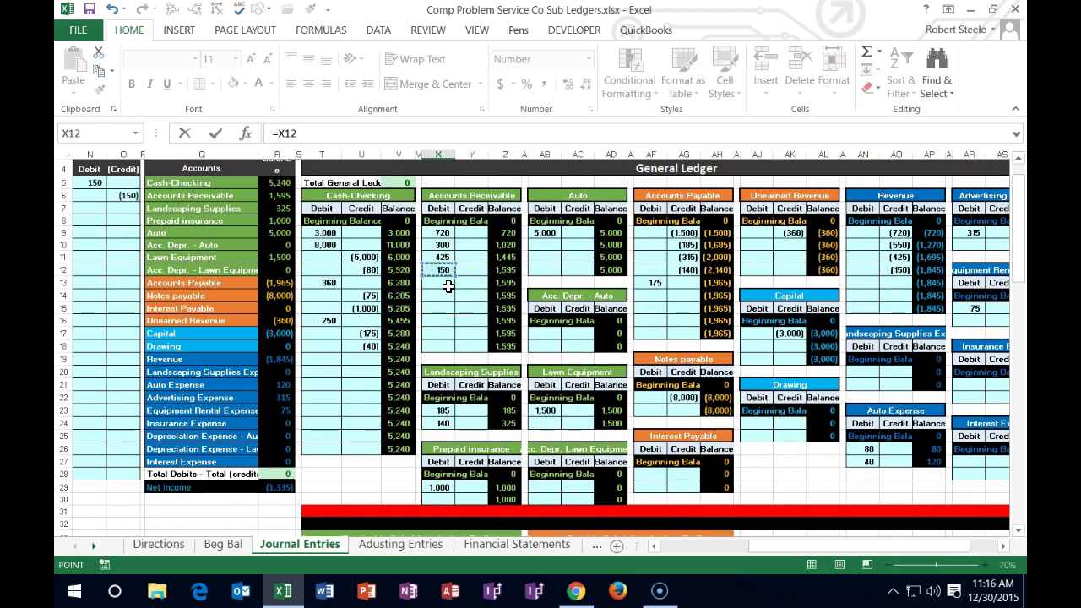
pyautogui.press('Return')
# Step: Compare the total AR subsidiary ledger by customer in Z55 with the Accounts Receivable trial balance amount in R6
pyautogui.scroll(-6, 449, 286)
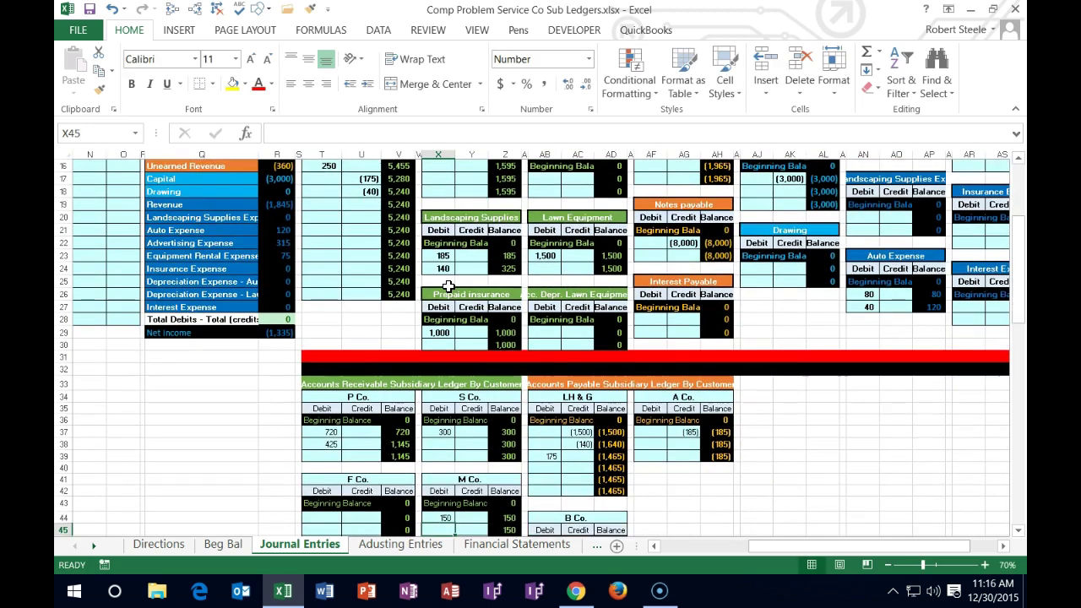
pyautogui.scroll(-2, 448, 286)
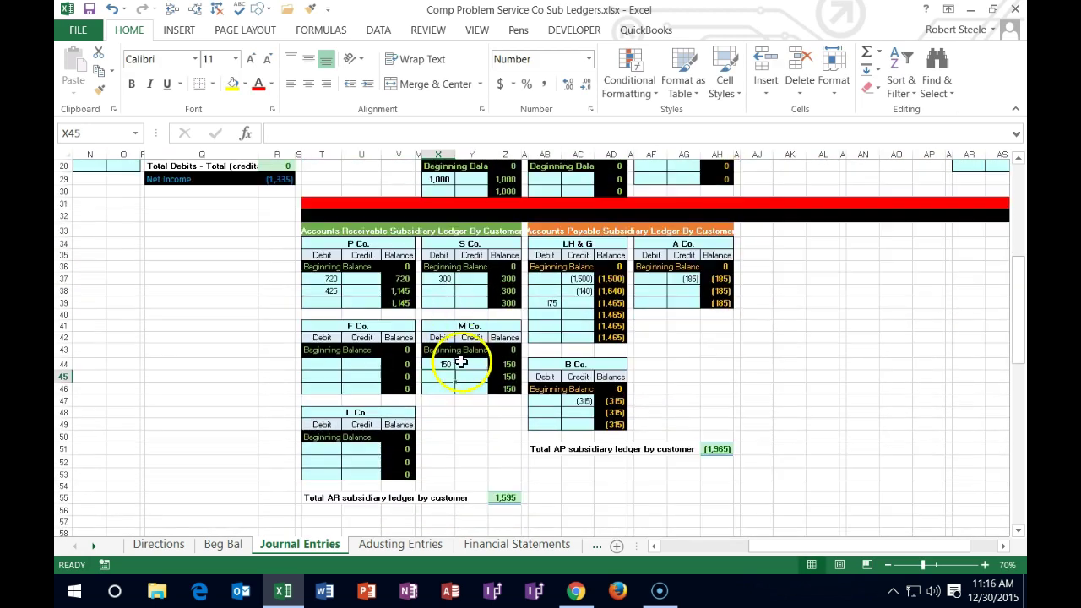
pyautogui.click(513, 497)
pyautogui.doubleClick(512, 498)
pyautogui.press('Return')
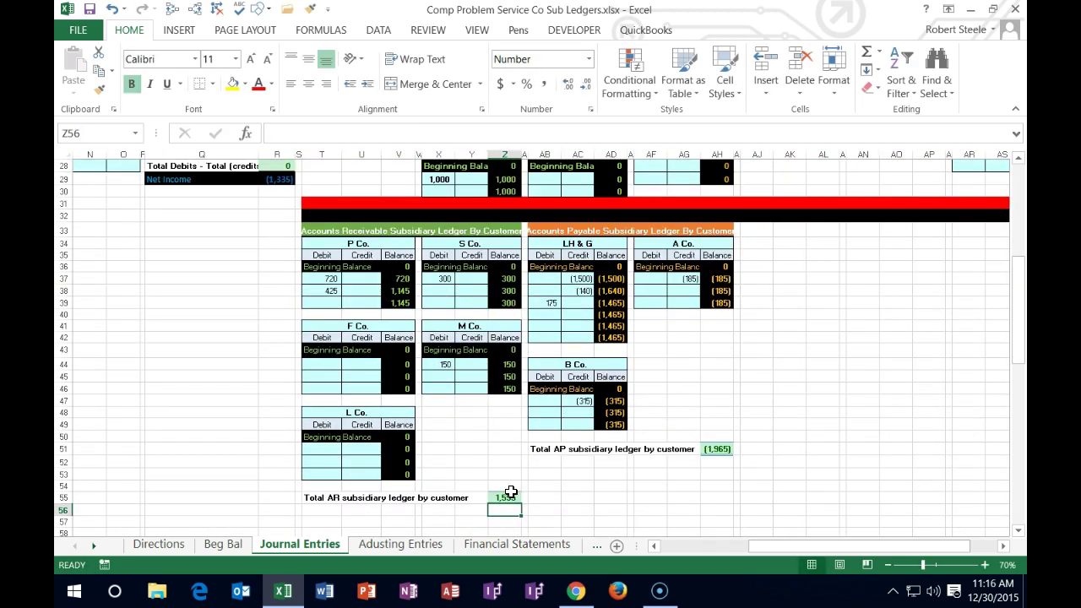
pyautogui.scroll(7, 575, 462)
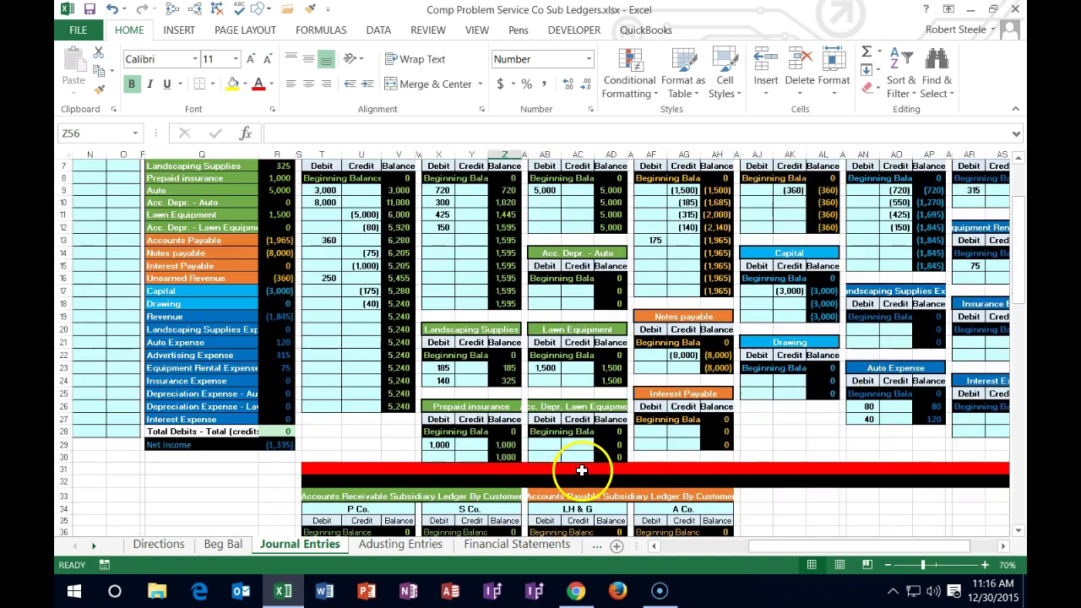
pyautogui.scroll(1, 523, 310)
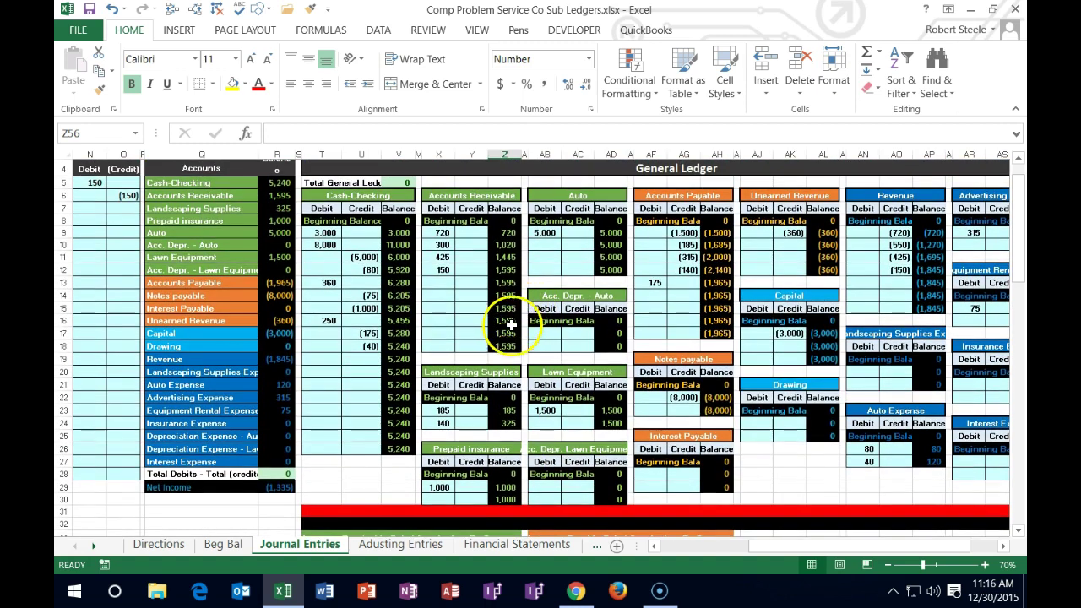
pyautogui.click(278, 195)
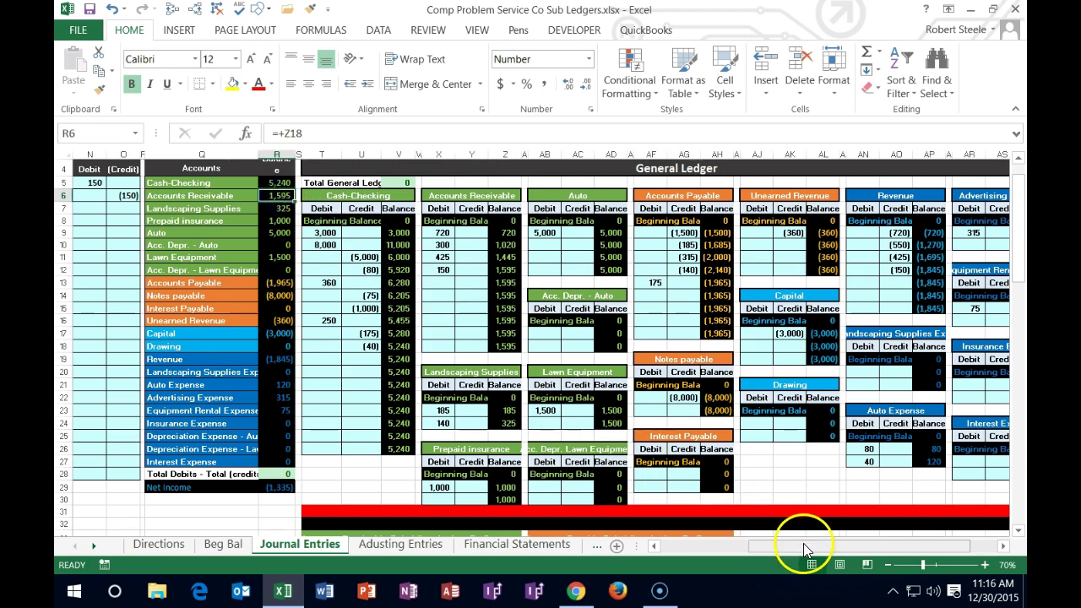
# Step: Return to the general journal at 100% zoom and enter the date 7/26 in L8 for the next entry
pyautogui.click(985, 565)
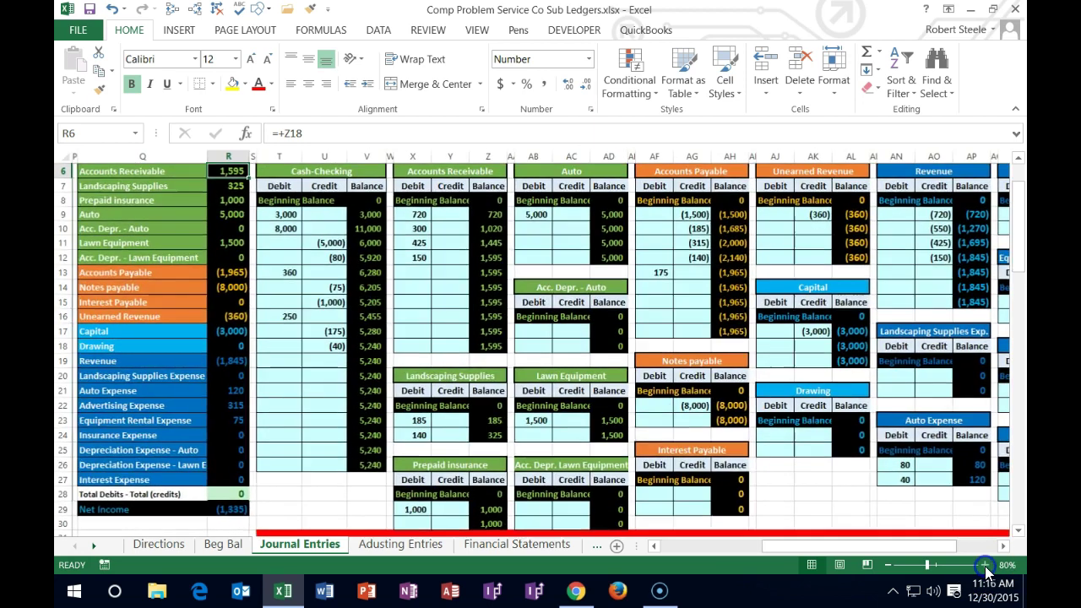
pyautogui.click(985, 565)
pyautogui.click(985, 565)
pyautogui.click(386, 370)
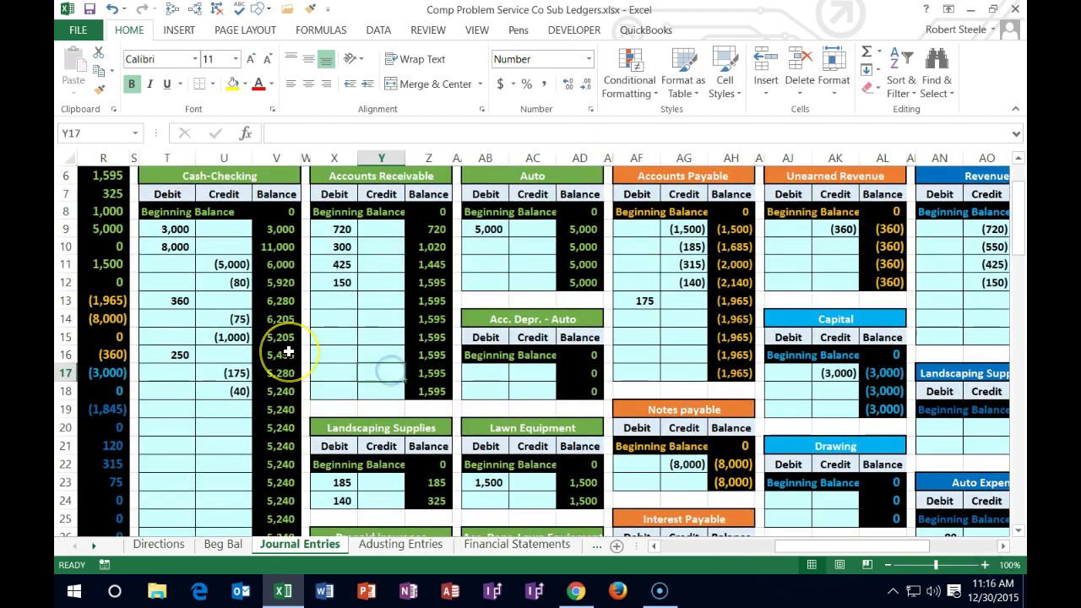
pyautogui.press('Left')
pyautogui.press('Home')
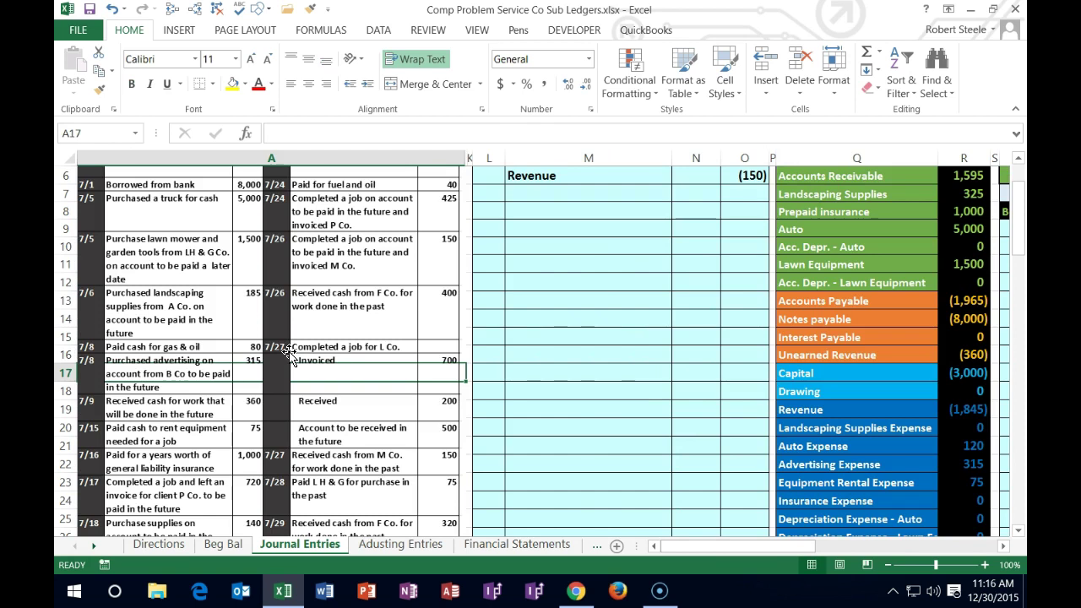
pyautogui.click(495, 301)
pyautogui.scroll(1, 495, 306)
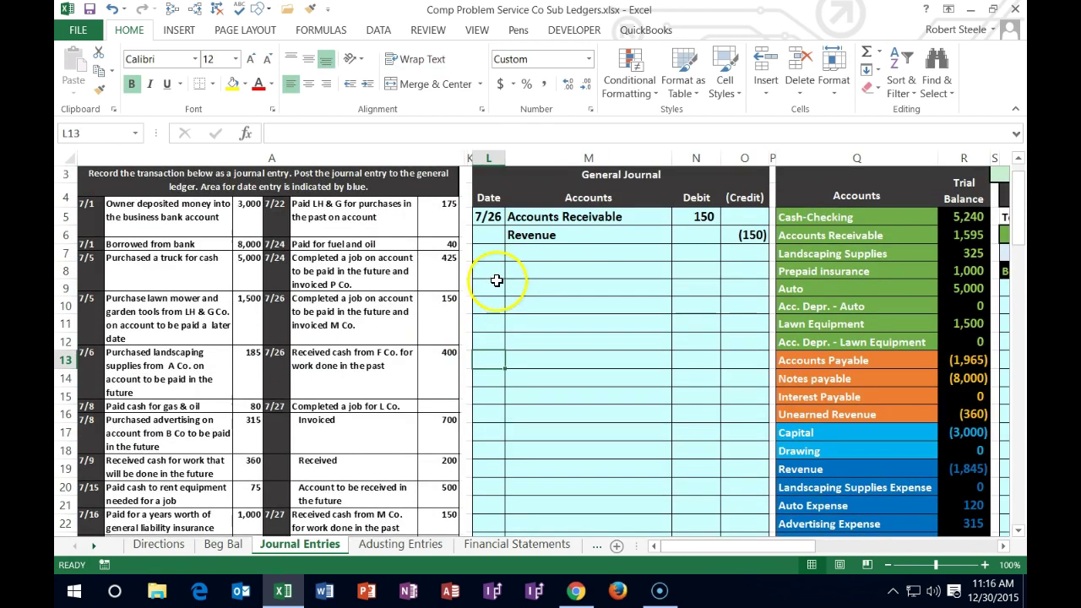
pyautogui.click(492, 272)
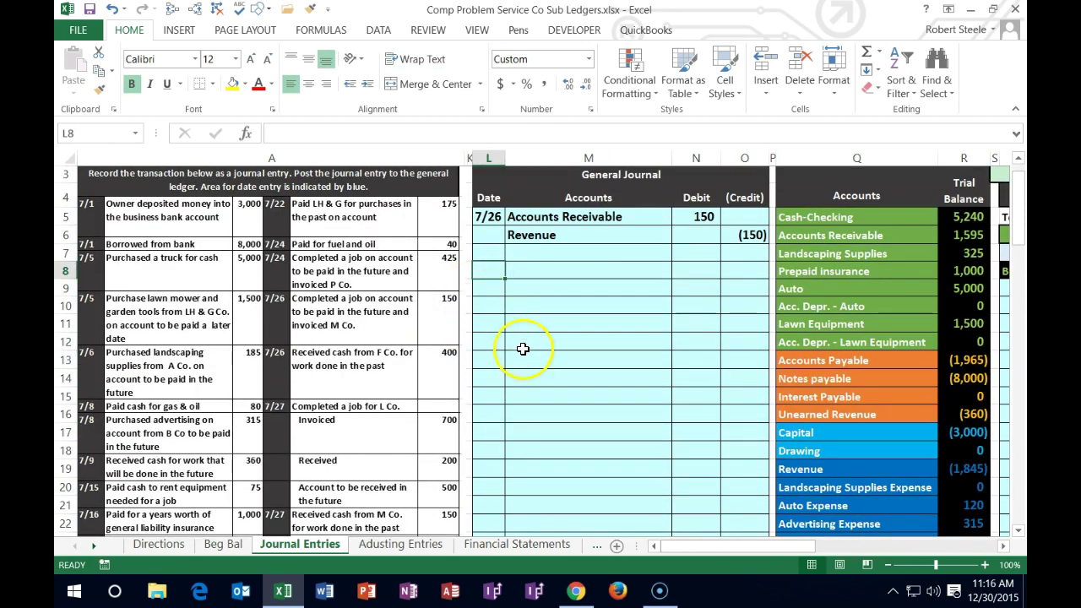
pyautogui.write('7/26')
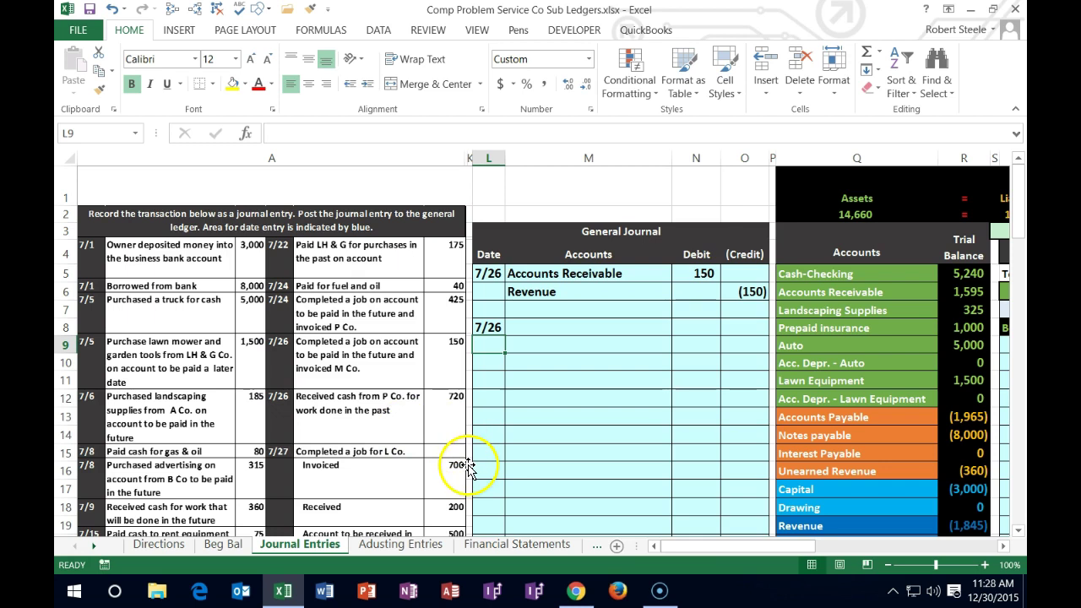
# Step: Copy Cash-Checking from the trial balance into journal cell M8 as values only, as the debited account
pyautogui.click(836, 275)
pyautogui.moveTo(912, 276); pyautogui.dragTo(963, 274)
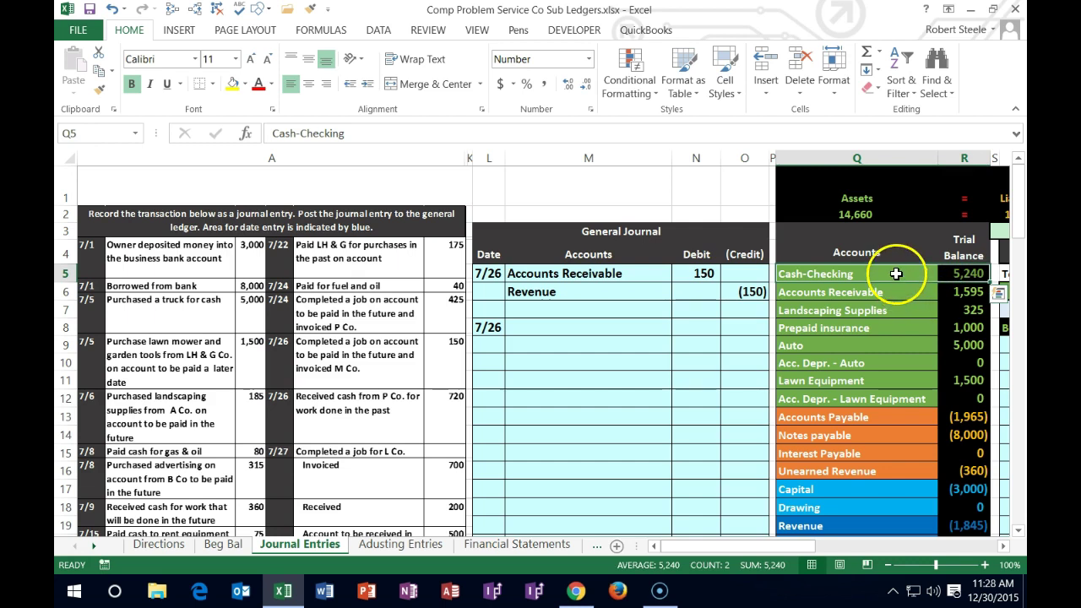
pyautogui.rightClick(897, 274)
pyautogui.click(827, 272)
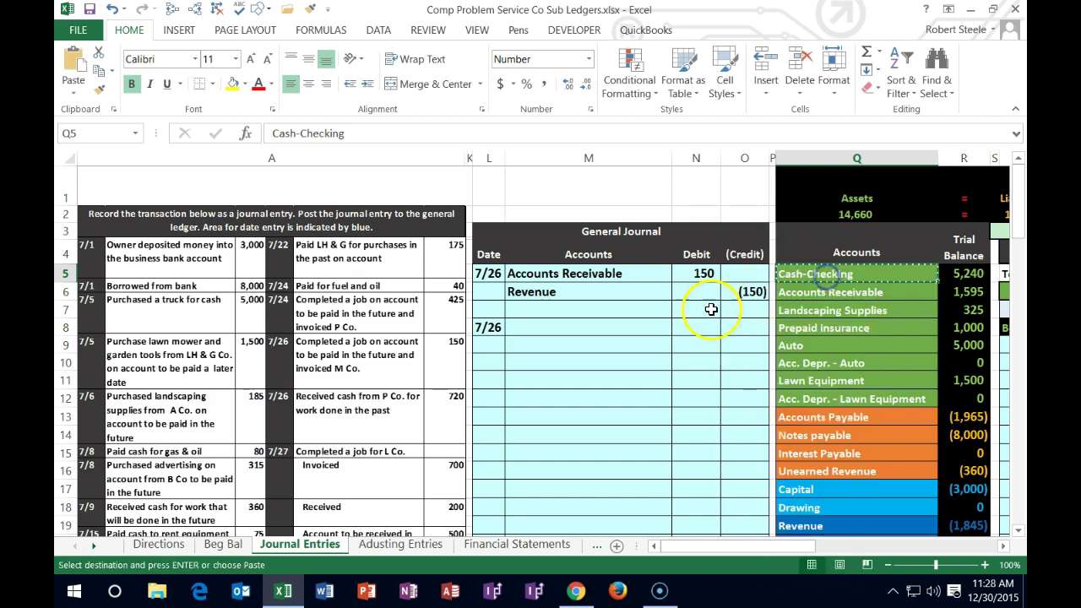
pyautogui.click(536, 326)
pyautogui.rightClick(536, 327)
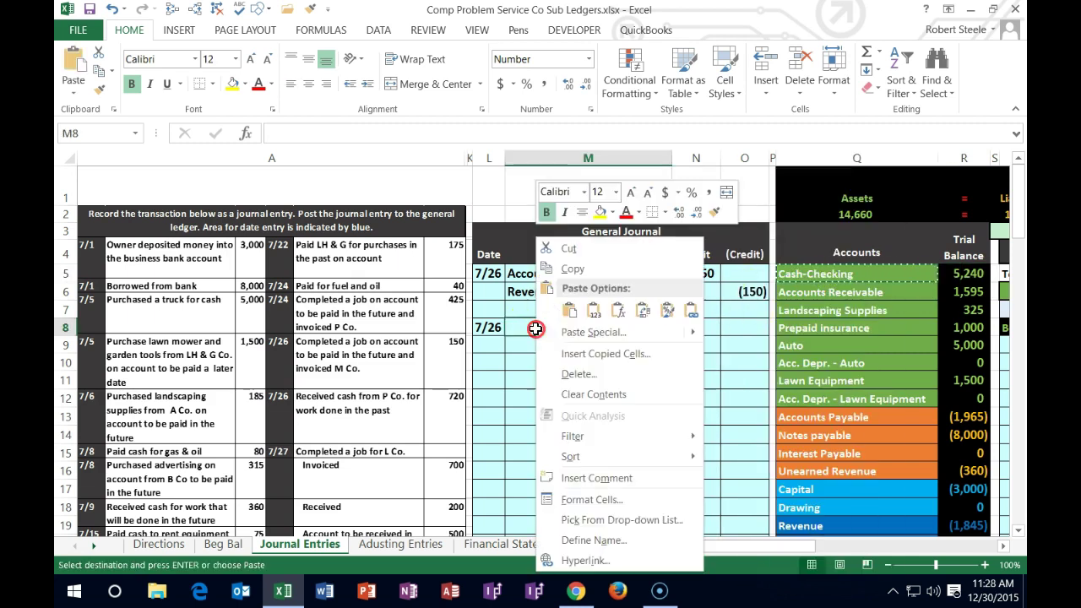
pyautogui.click(592, 314)
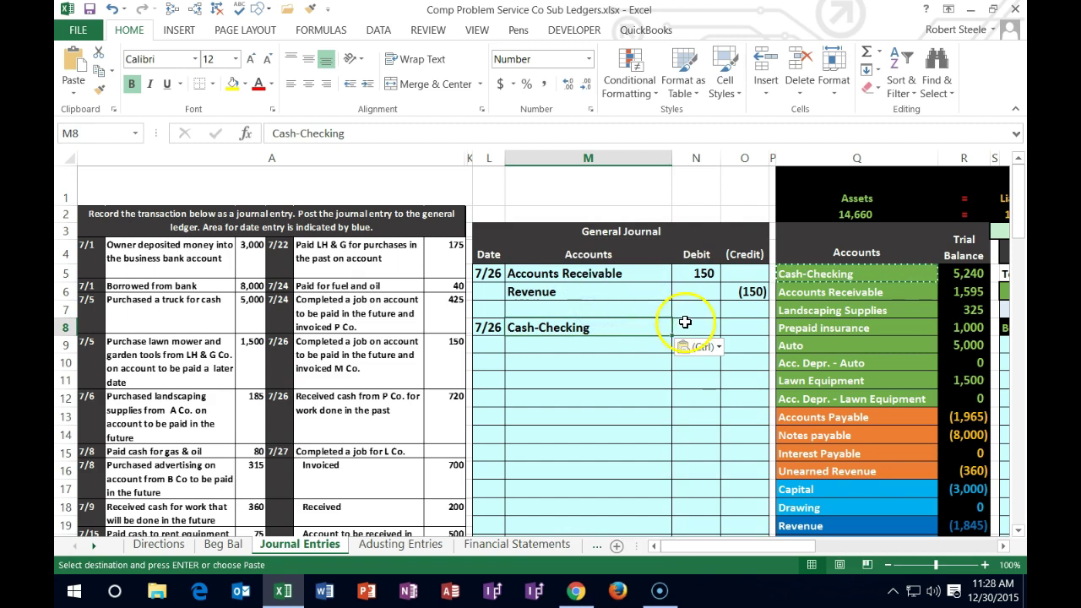
# Step: Enter 720 as the Cash-Checking debit in N8 and the offsetting credit in O9 with the formula -N8
pyautogui.click(685, 324)
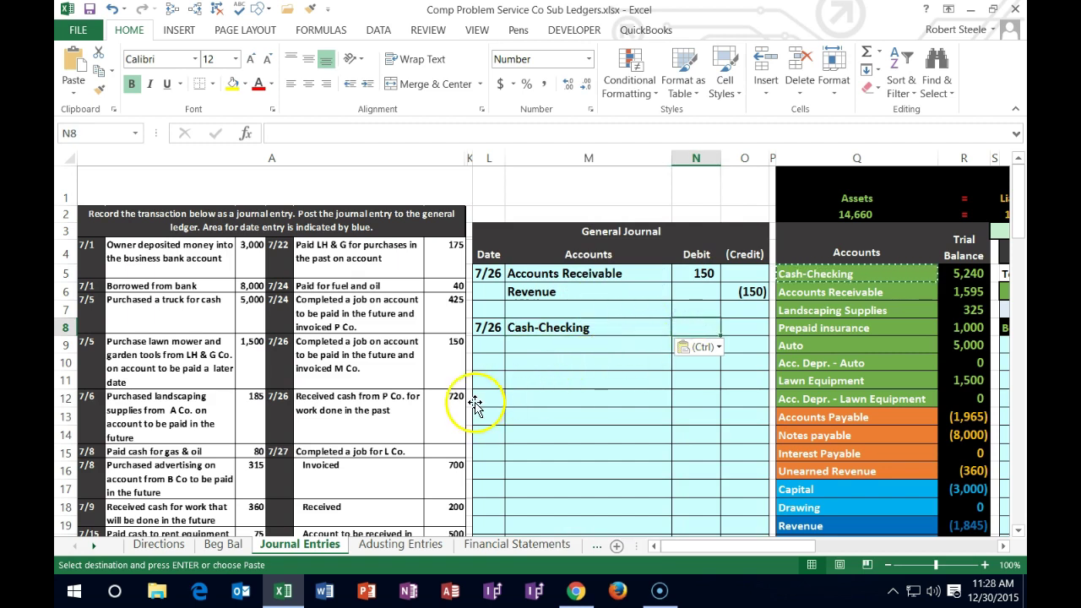
pyautogui.write('720')
pyautogui.hotkey('ctrl', 'Return')
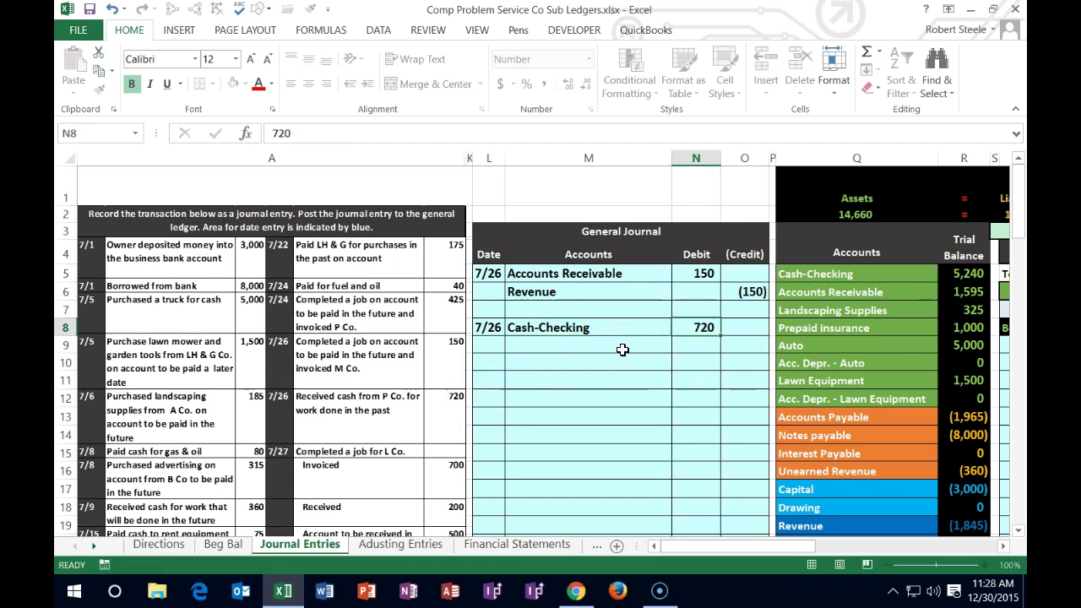
pyautogui.press('Return')
pyautogui.press('Right')
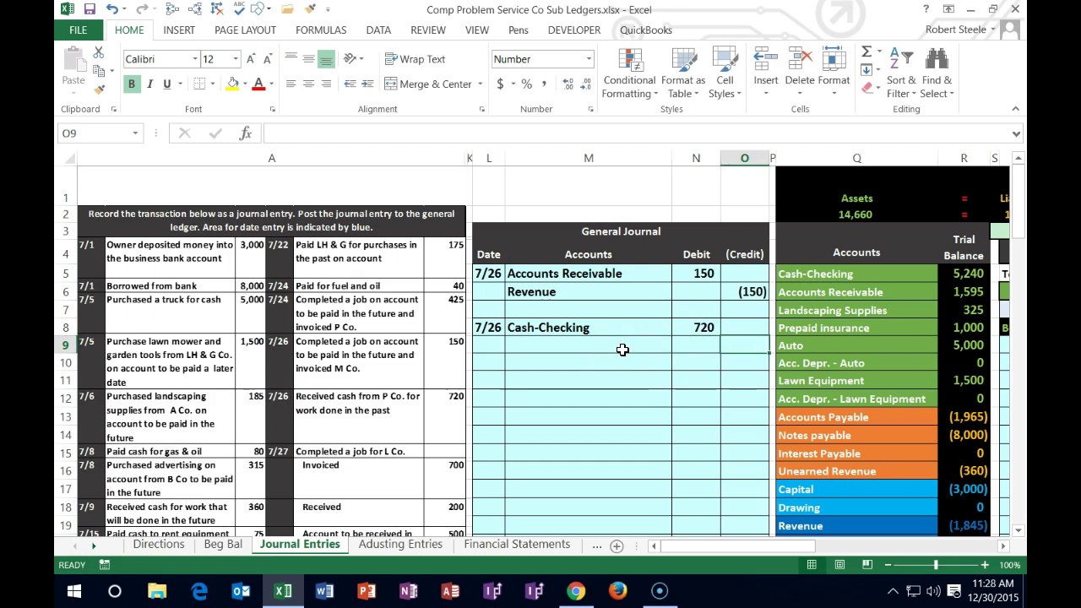
pyautogui.write('-')
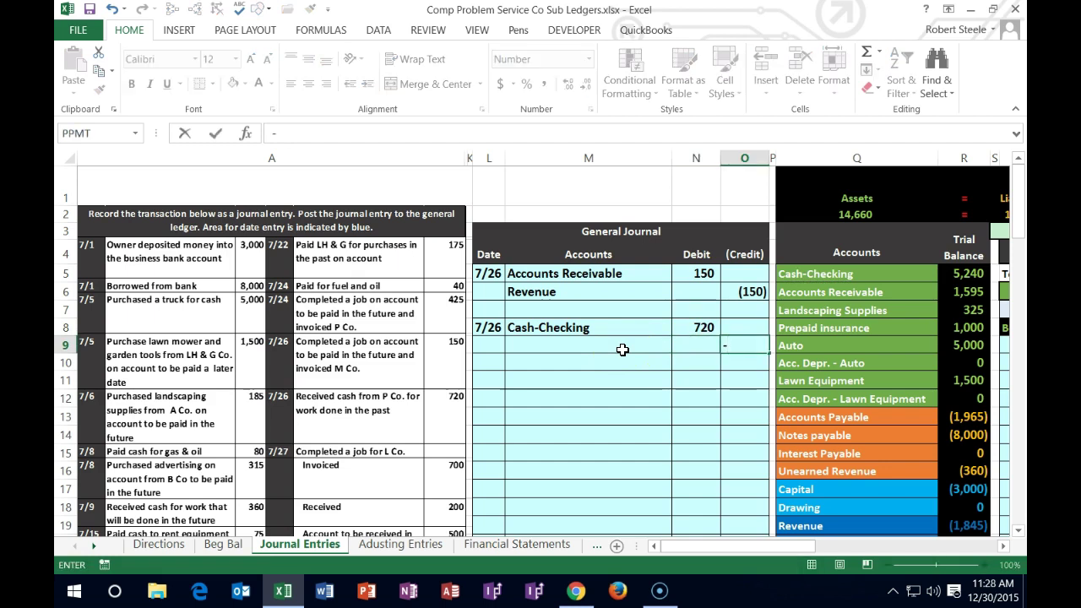
pyautogui.press('Left')
pyautogui.press('Up')
pyautogui.press('Return')
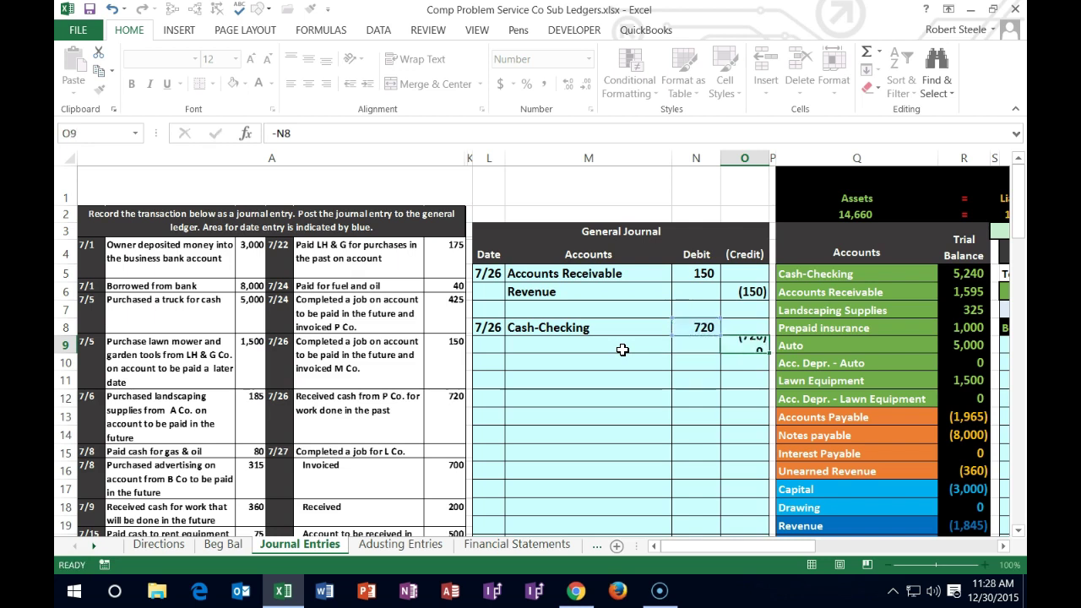
# Step: Copy Accounts Receivable from the trial balance into journal cell M9 as values only, as the credited account
pyautogui.click(622, 350)
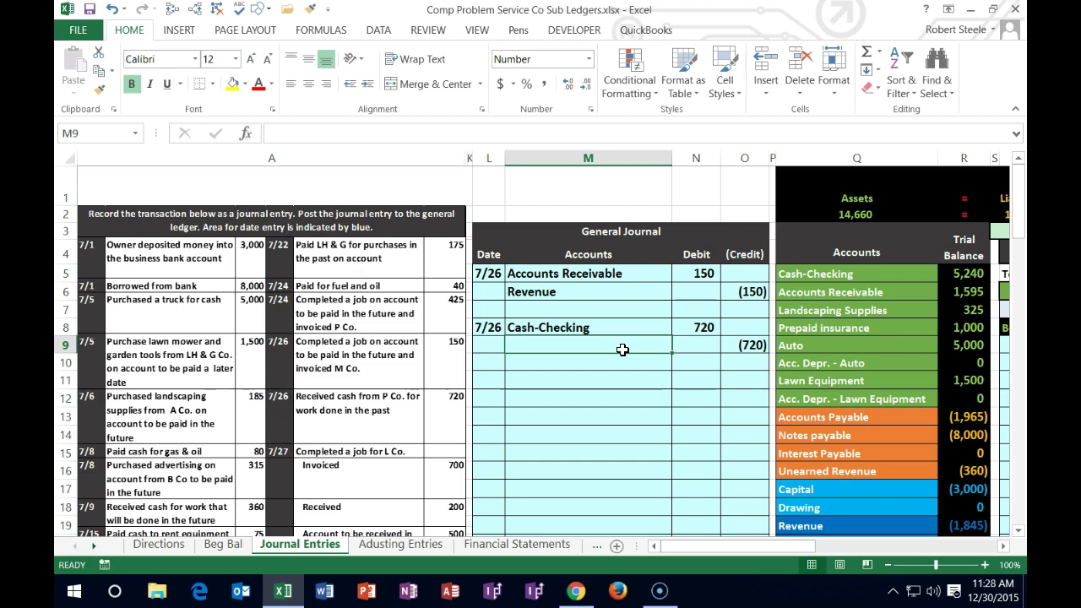
pyautogui.click(609, 339)
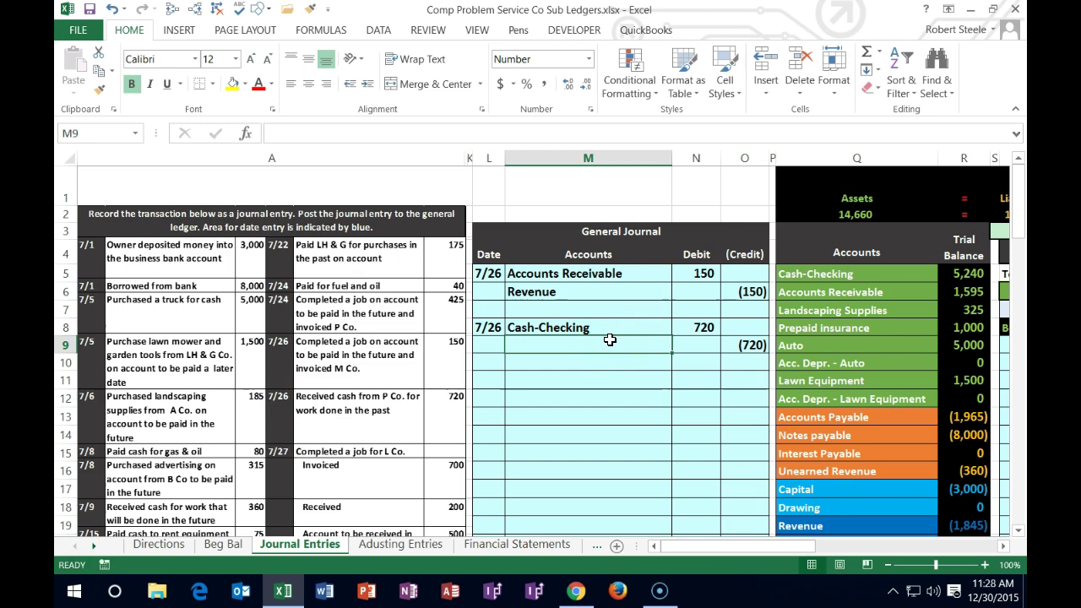
pyautogui.click(921, 291)
pyautogui.moveTo(921, 292); pyautogui.dragTo(946, 291)
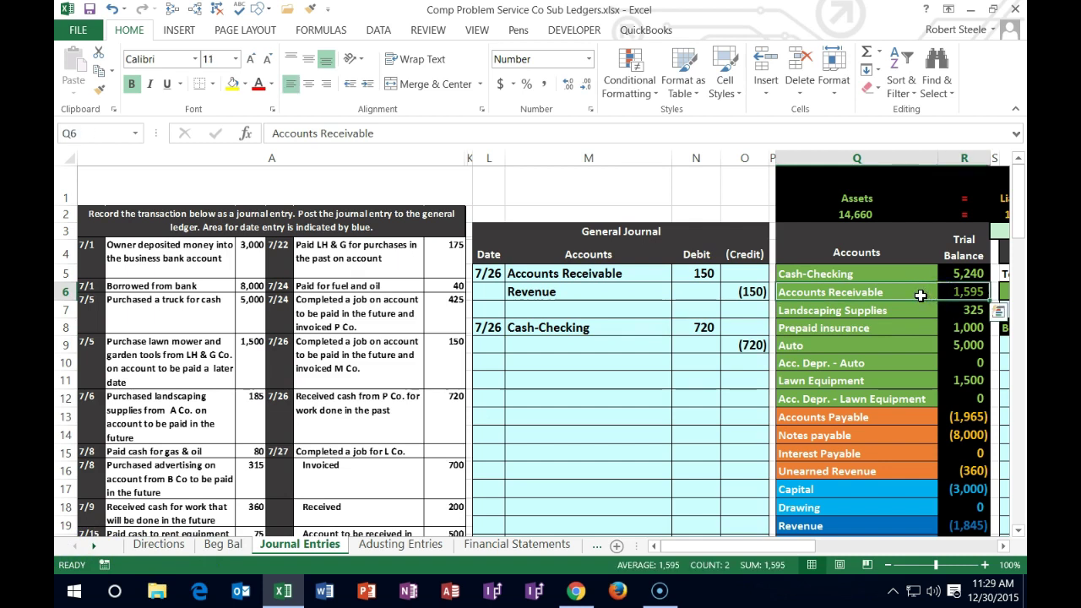
pyautogui.click(921, 295)
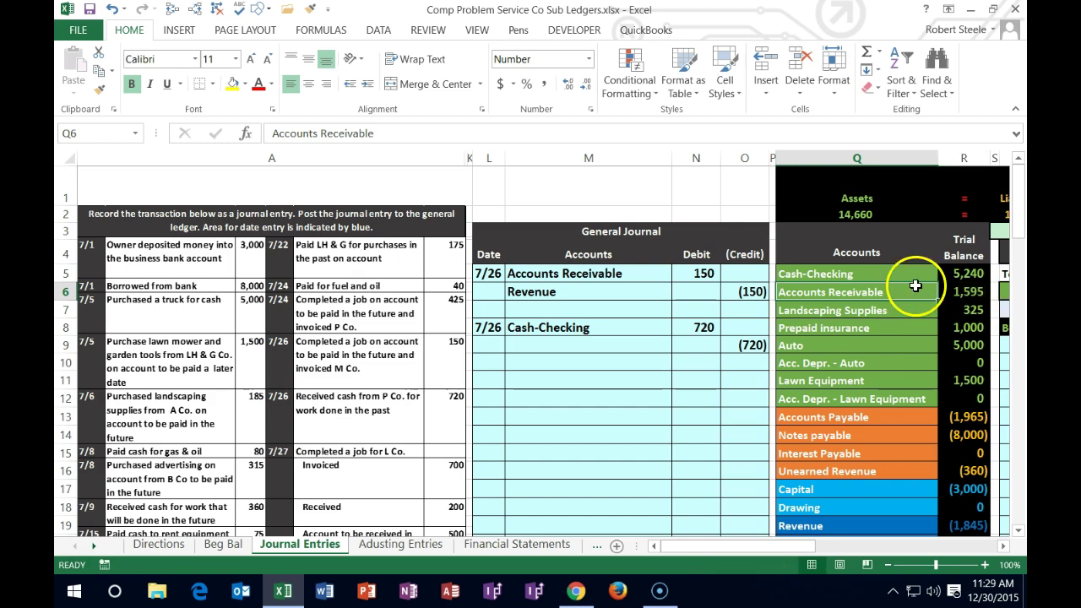
pyautogui.rightClick(915, 291)
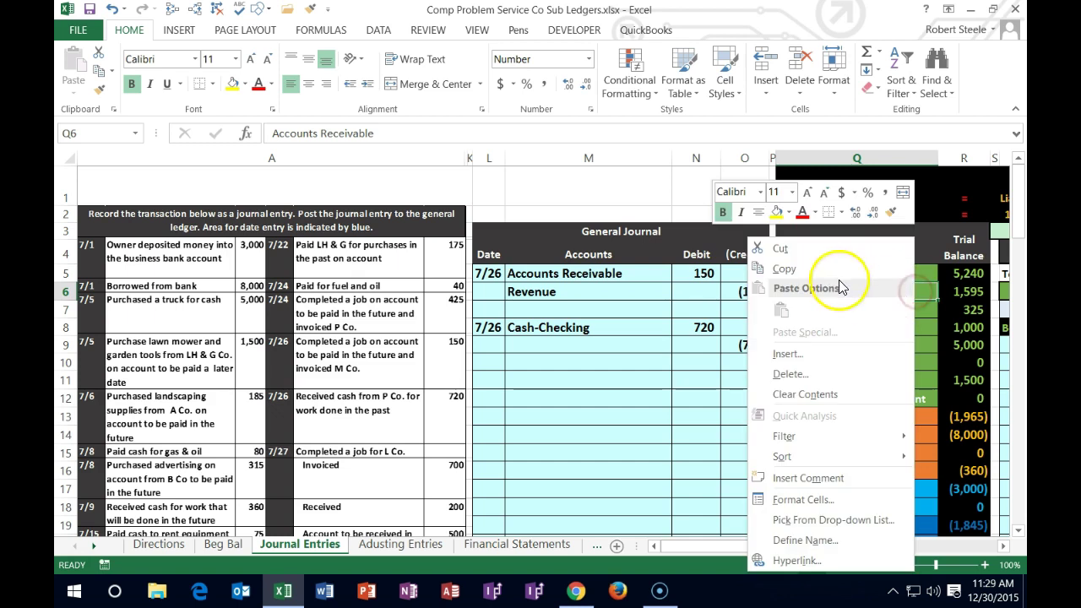
pyautogui.click(827, 273)
pyautogui.click(605, 343)
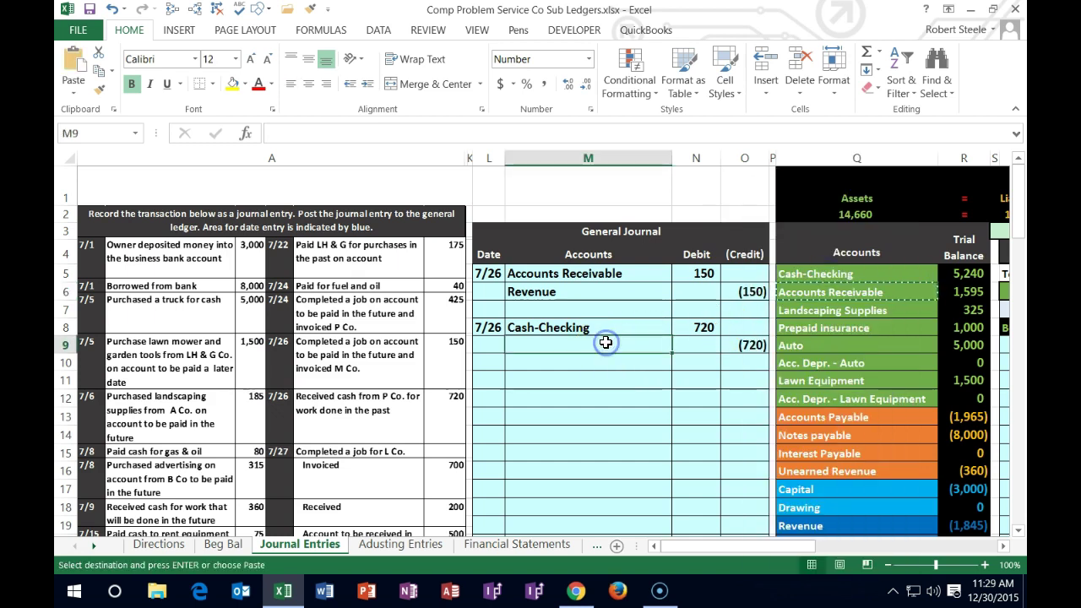
pyautogui.rightClick(605, 343)
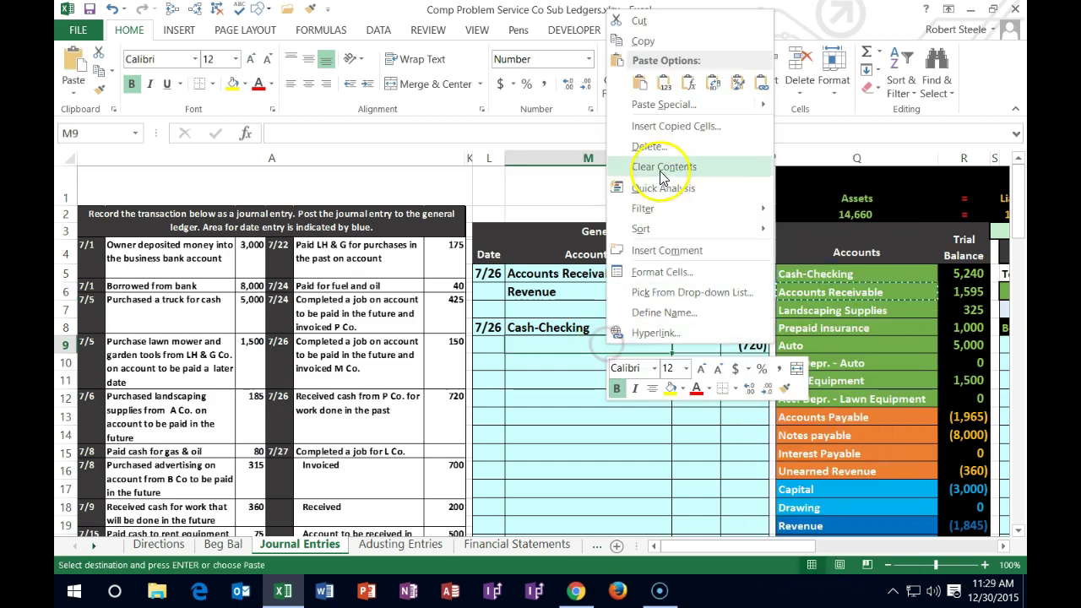
pyautogui.click(669, 83)
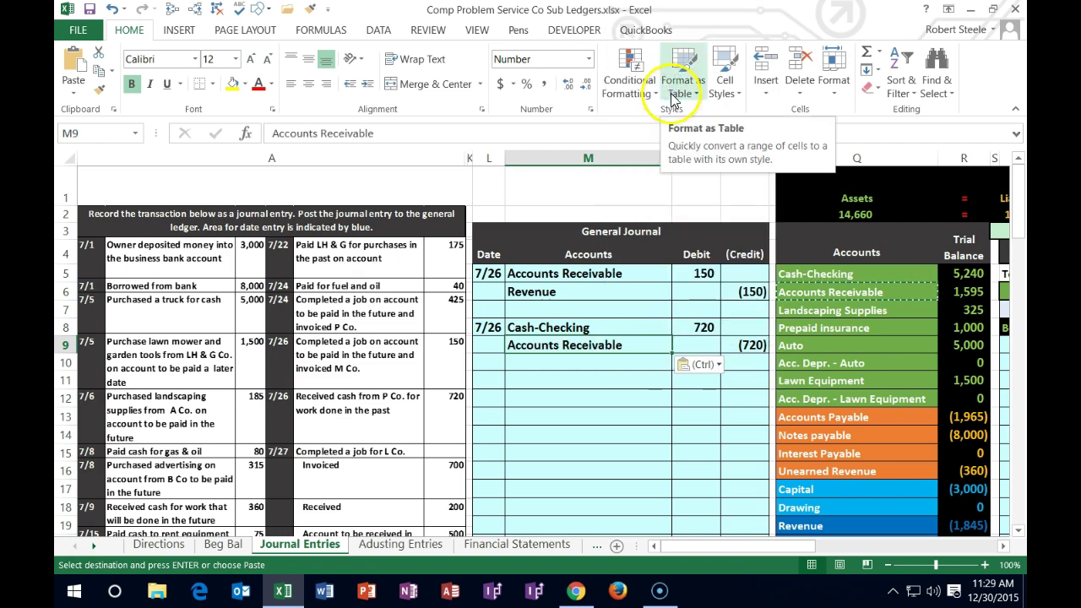
# Step: Post the Cash-Checking debit to the general ledger by linking T19 to journal cell N8 with the formula =N8
pyautogui.moveTo(790, 273); pyautogui.dragTo(953, 293)
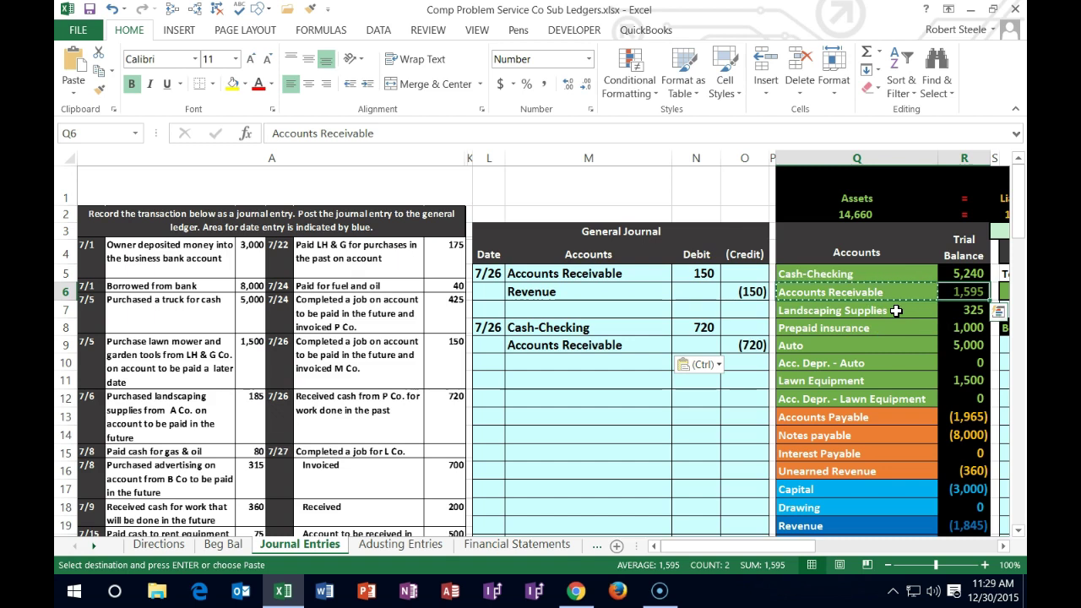
pyautogui.click(904, 278)
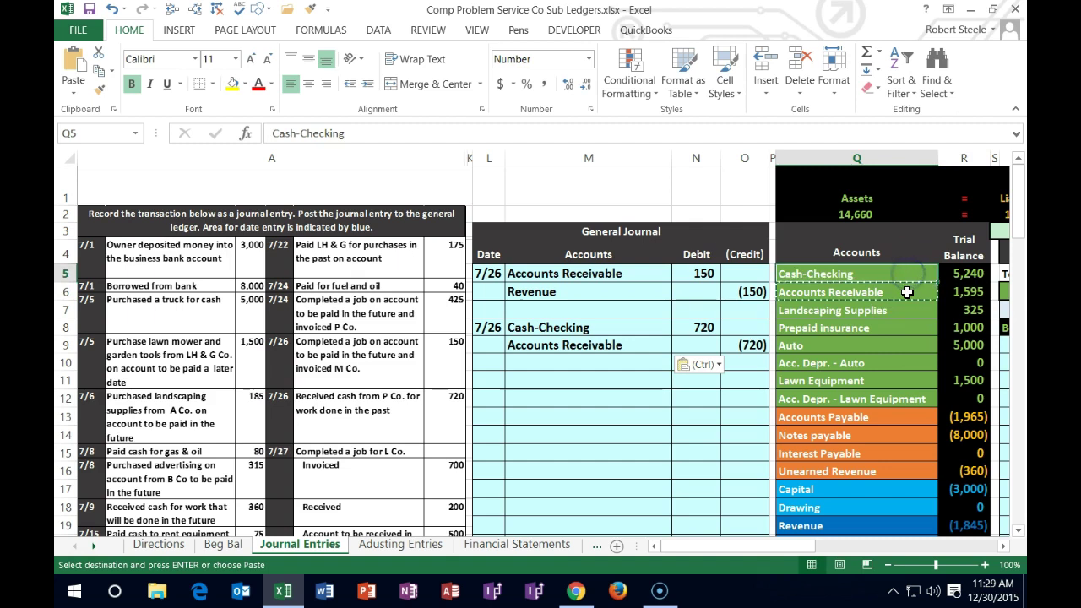
pyautogui.click(904, 292)
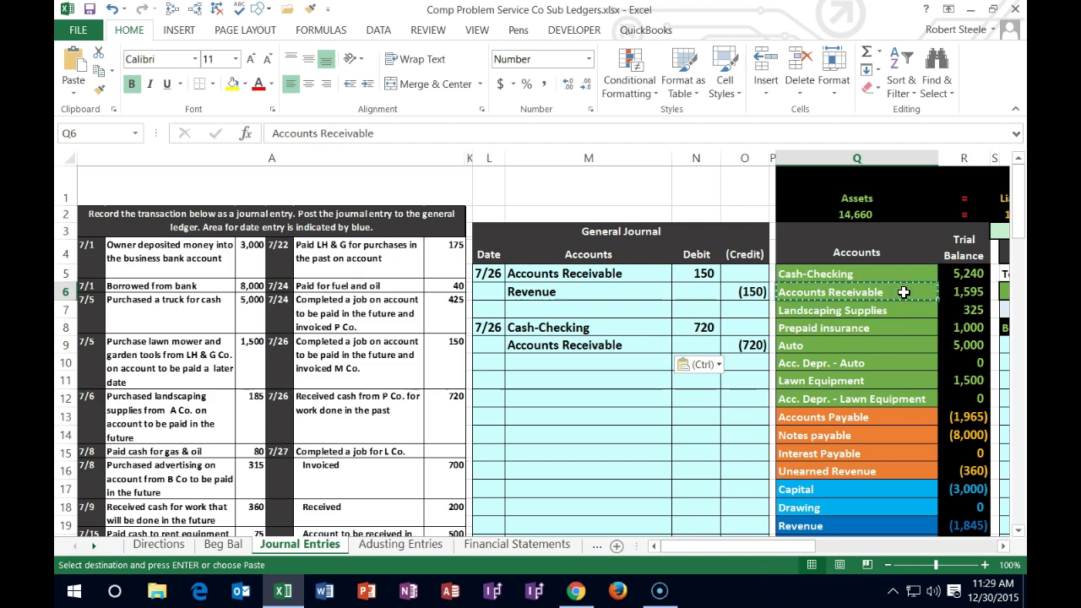
pyautogui.click(887, 564)
pyautogui.click(888, 564)
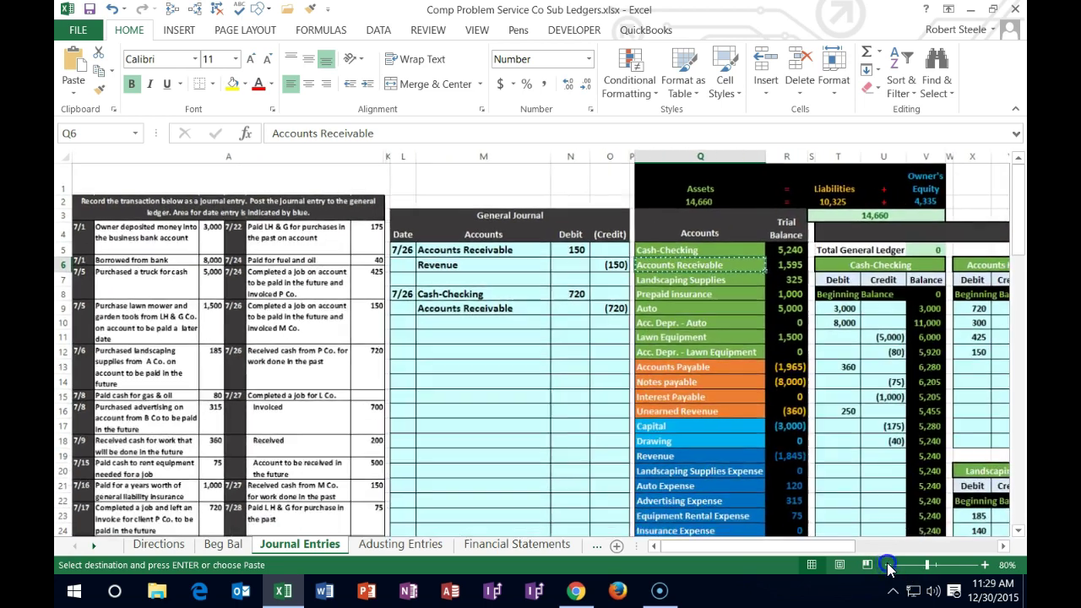
pyautogui.click(887, 564)
pyautogui.hscroll(1, 879, 547)
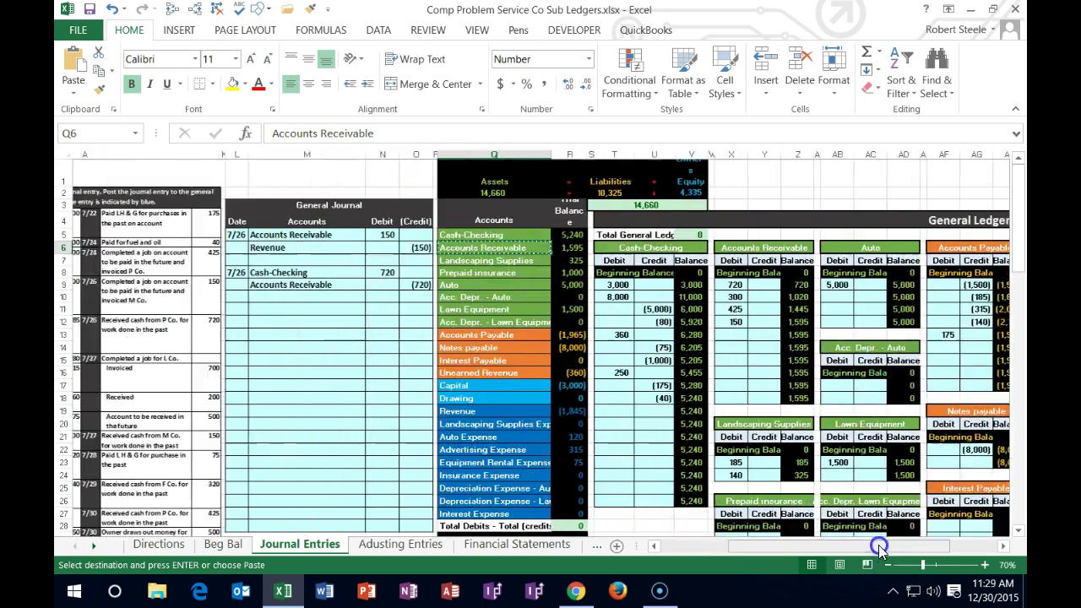
pyautogui.moveTo(140, 273); pyautogui.dragTo(263, 268)
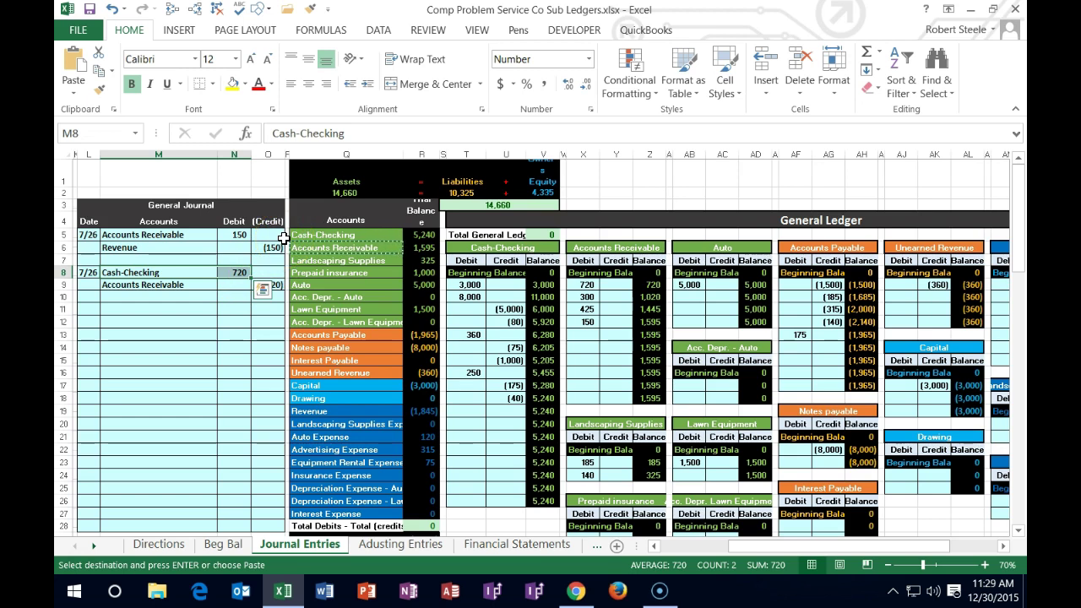
pyautogui.click(294, 240)
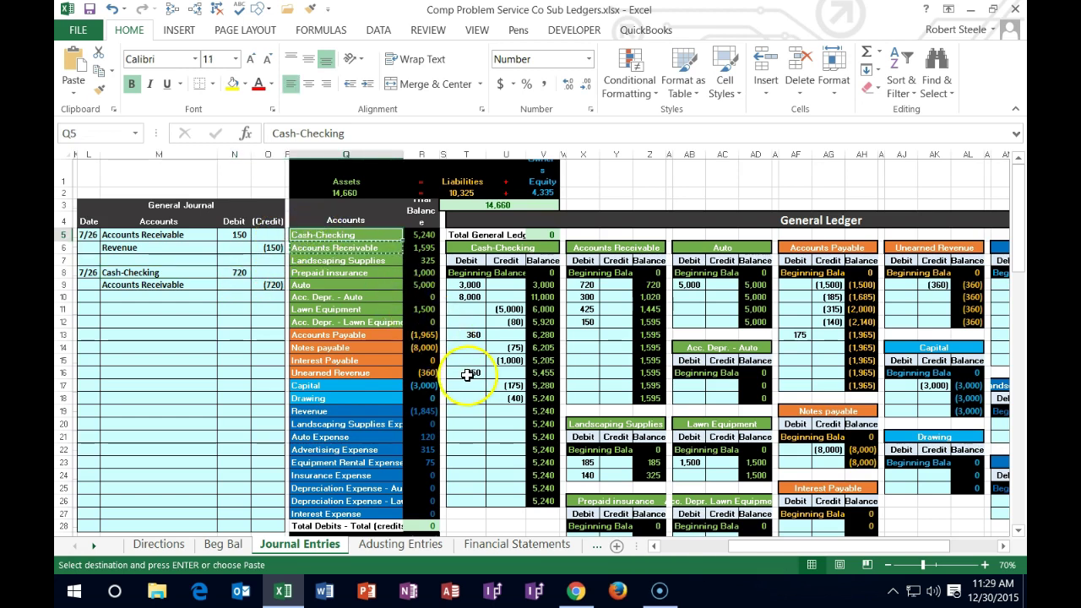
pyautogui.click(477, 406)
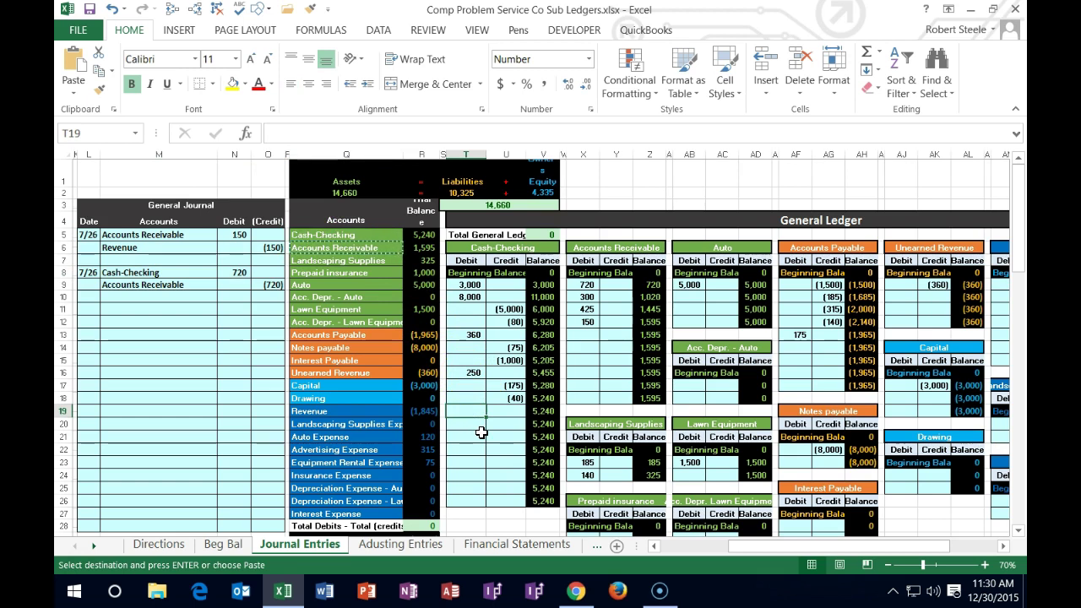
pyautogui.write('=')
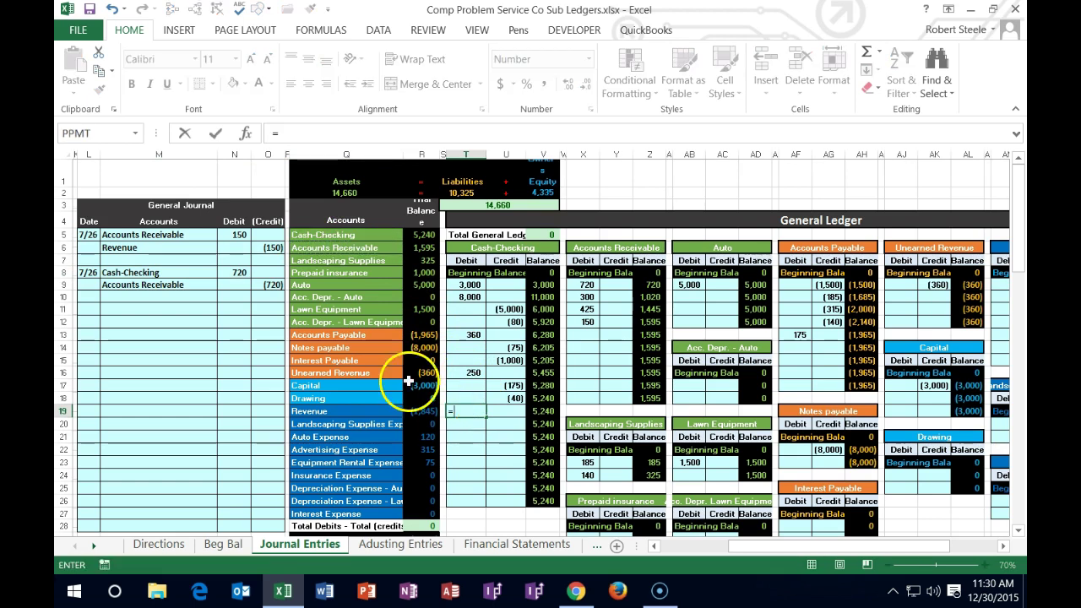
pyautogui.click(237, 272)
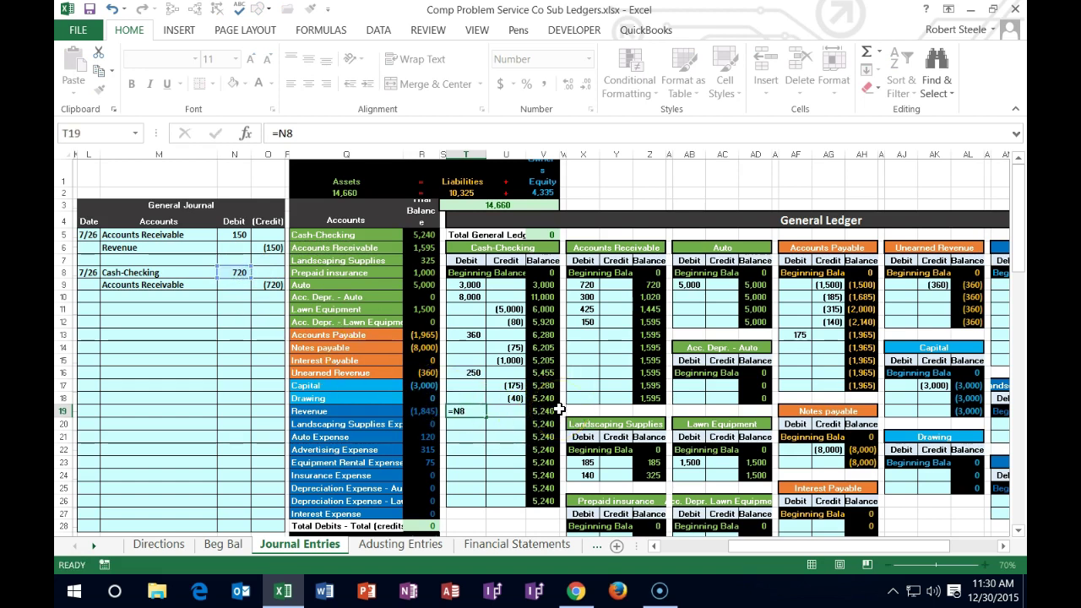
pyautogui.press('Return')
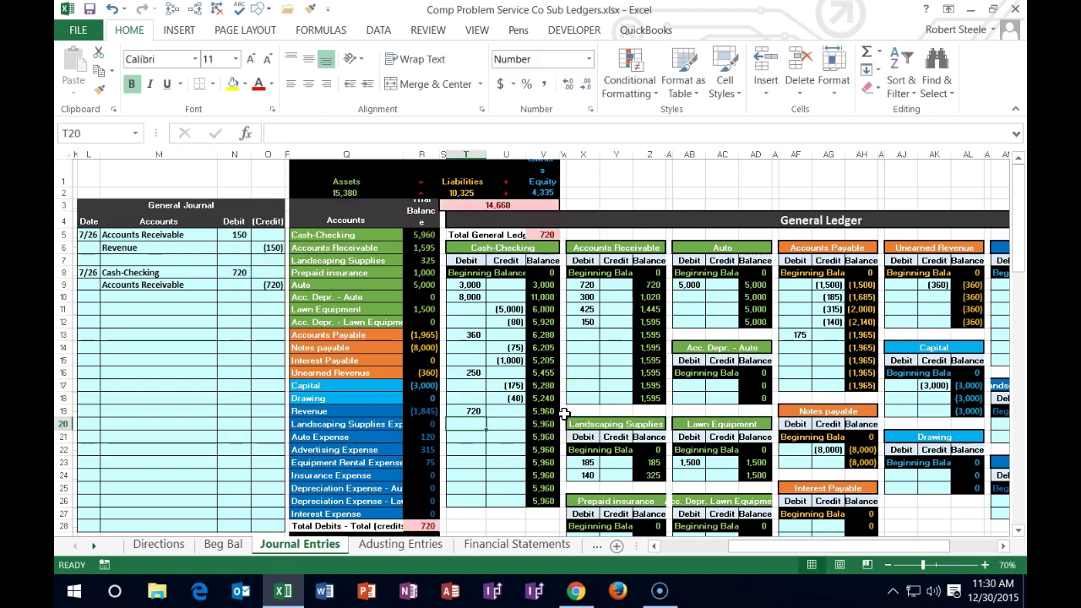
# Step: Post the Accounts Receivable credit to the general ledger by linking Y13 to journal cell O9 with the formula =O9
pyautogui.moveTo(173, 285); pyautogui.dragTo(268, 287)
pyautogui.moveTo(338, 248); pyautogui.dragTo(414, 253)
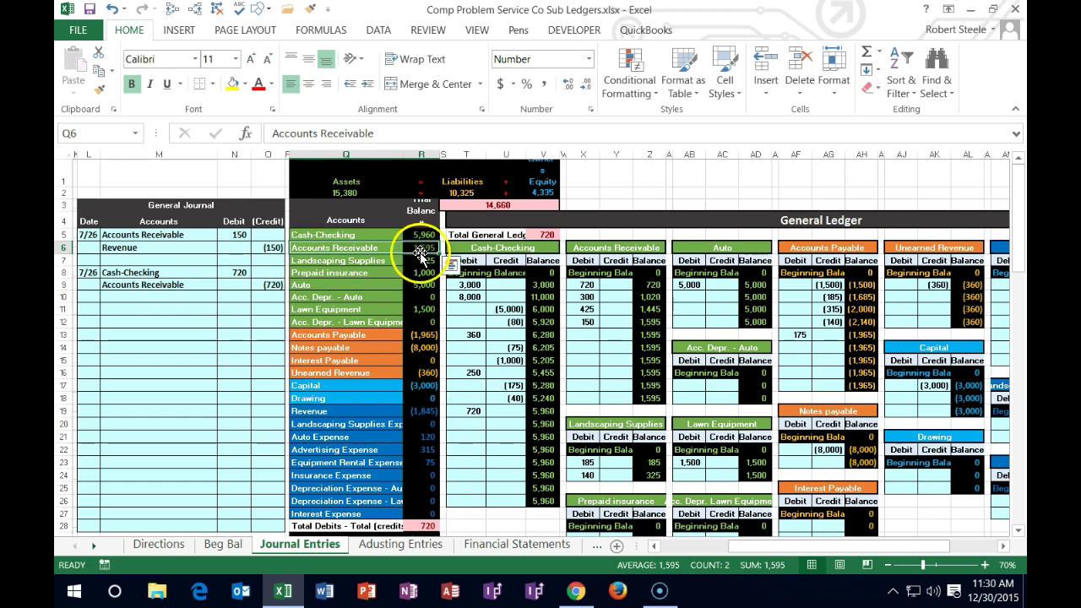
pyautogui.click(611, 335)
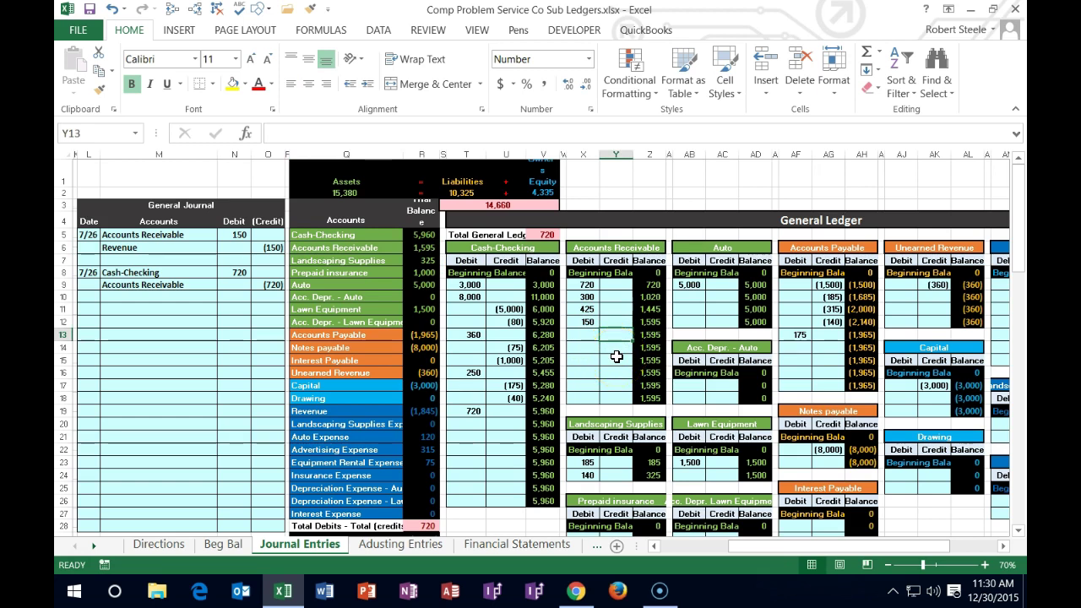
pyautogui.write('=')
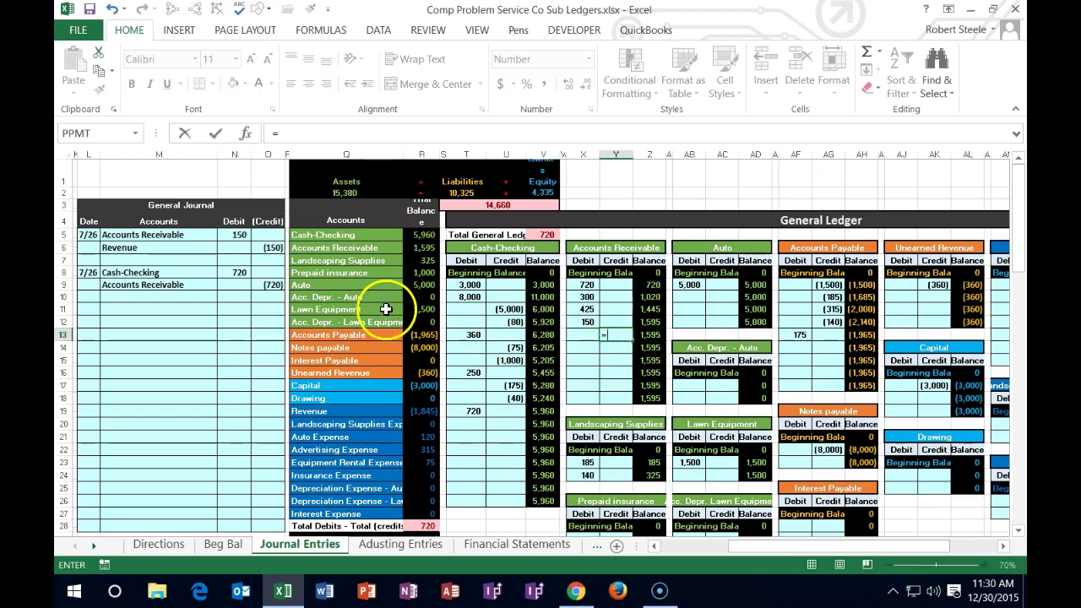
pyautogui.click(272, 285)
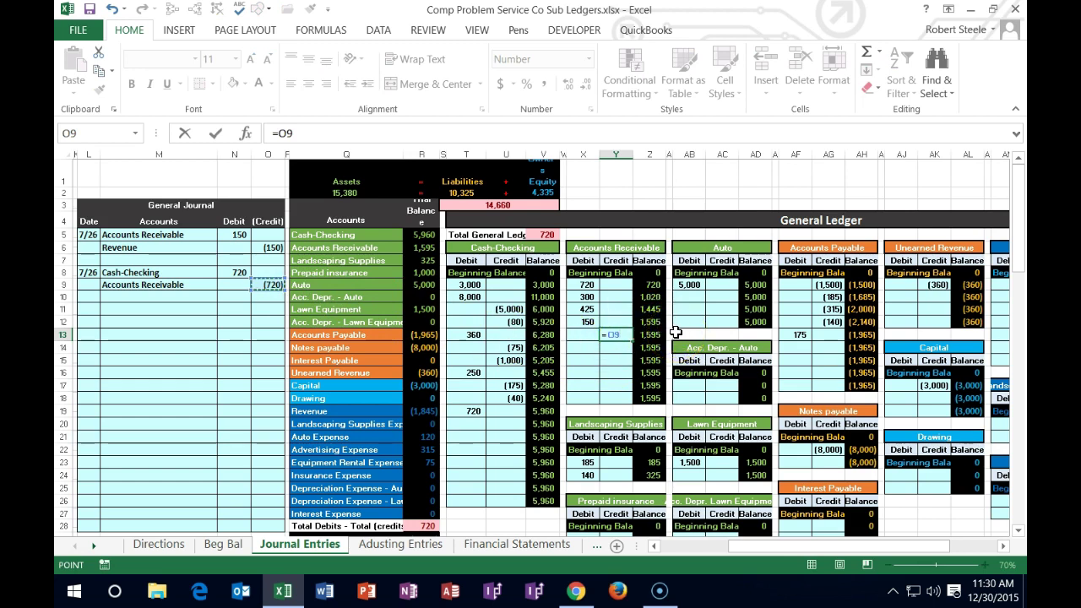
pyautogui.press('Return')
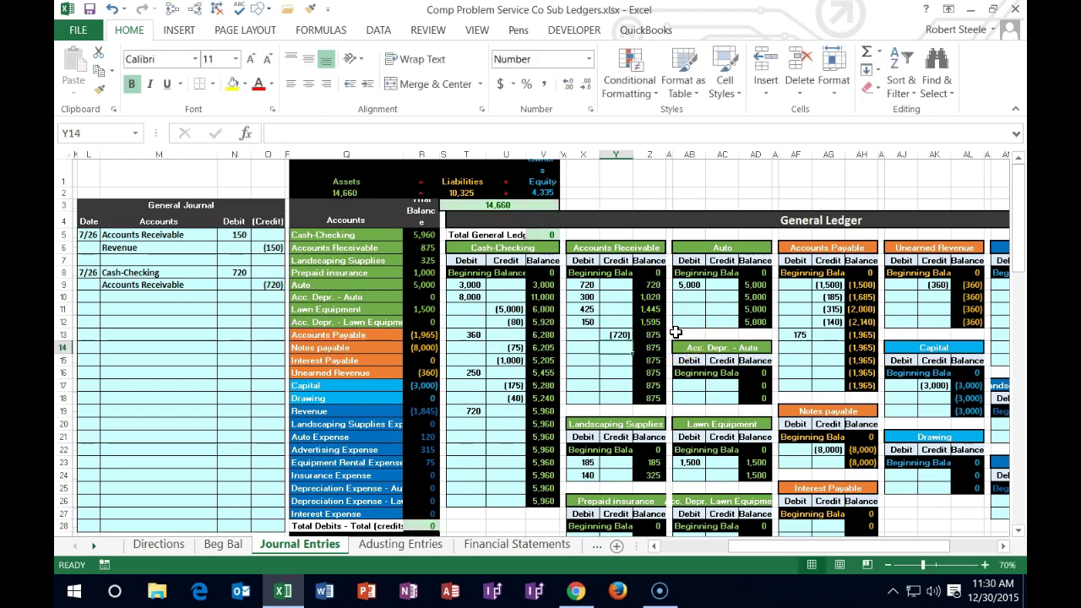
pyautogui.click(619, 337)
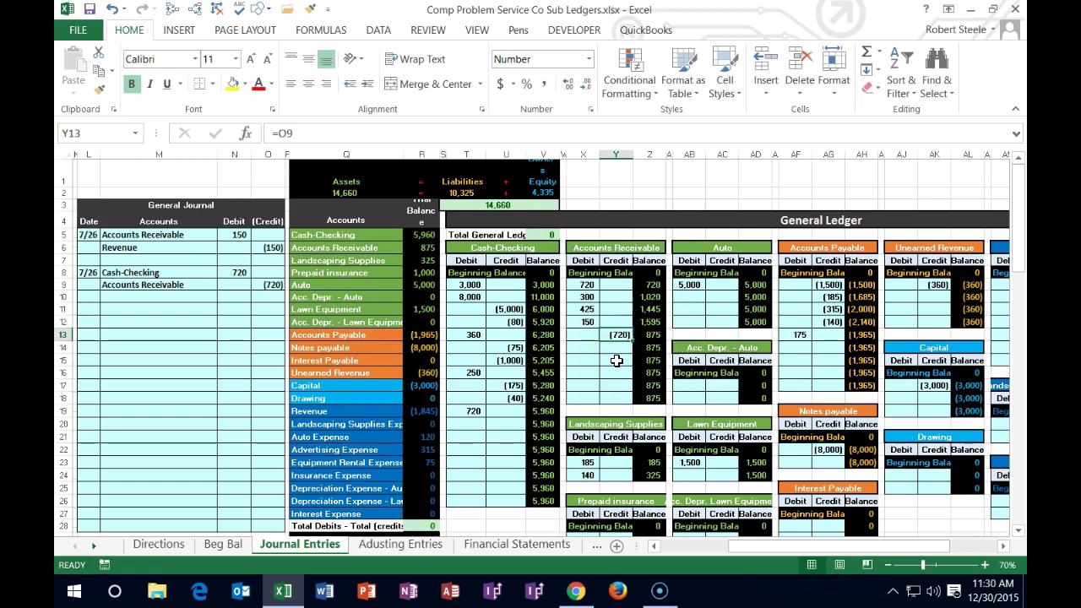